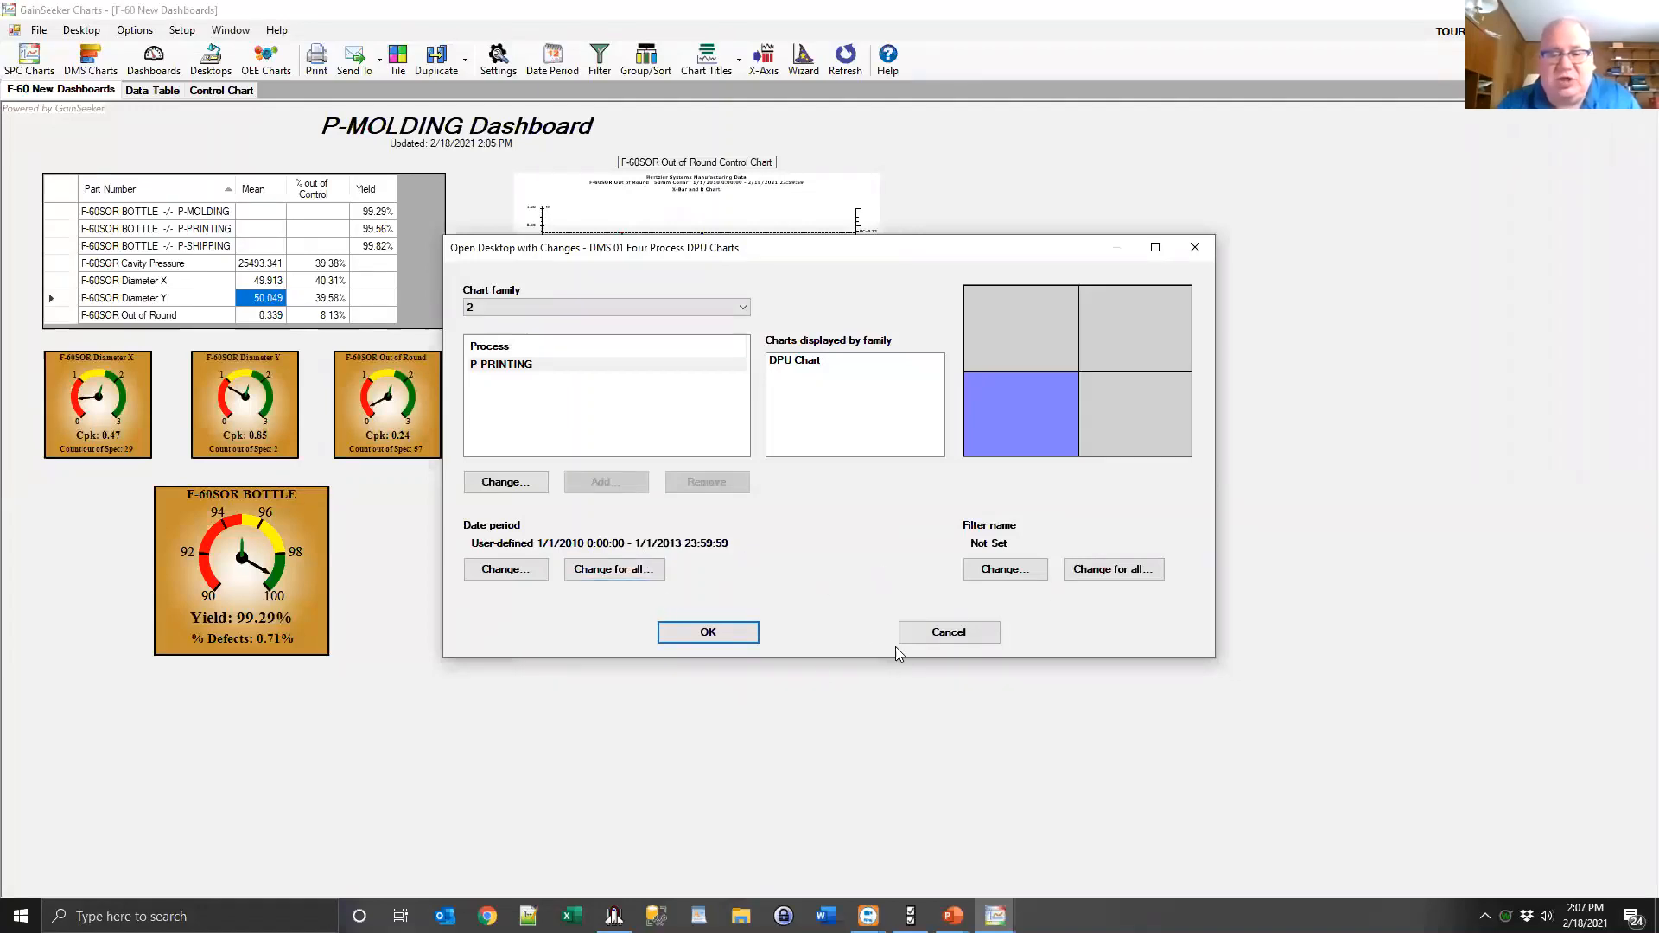
Dismiss the desktop changes dialog without applying anything, and switch to the PowerPoint slideshow to show the Chart Skins slide.
click(948, 641)
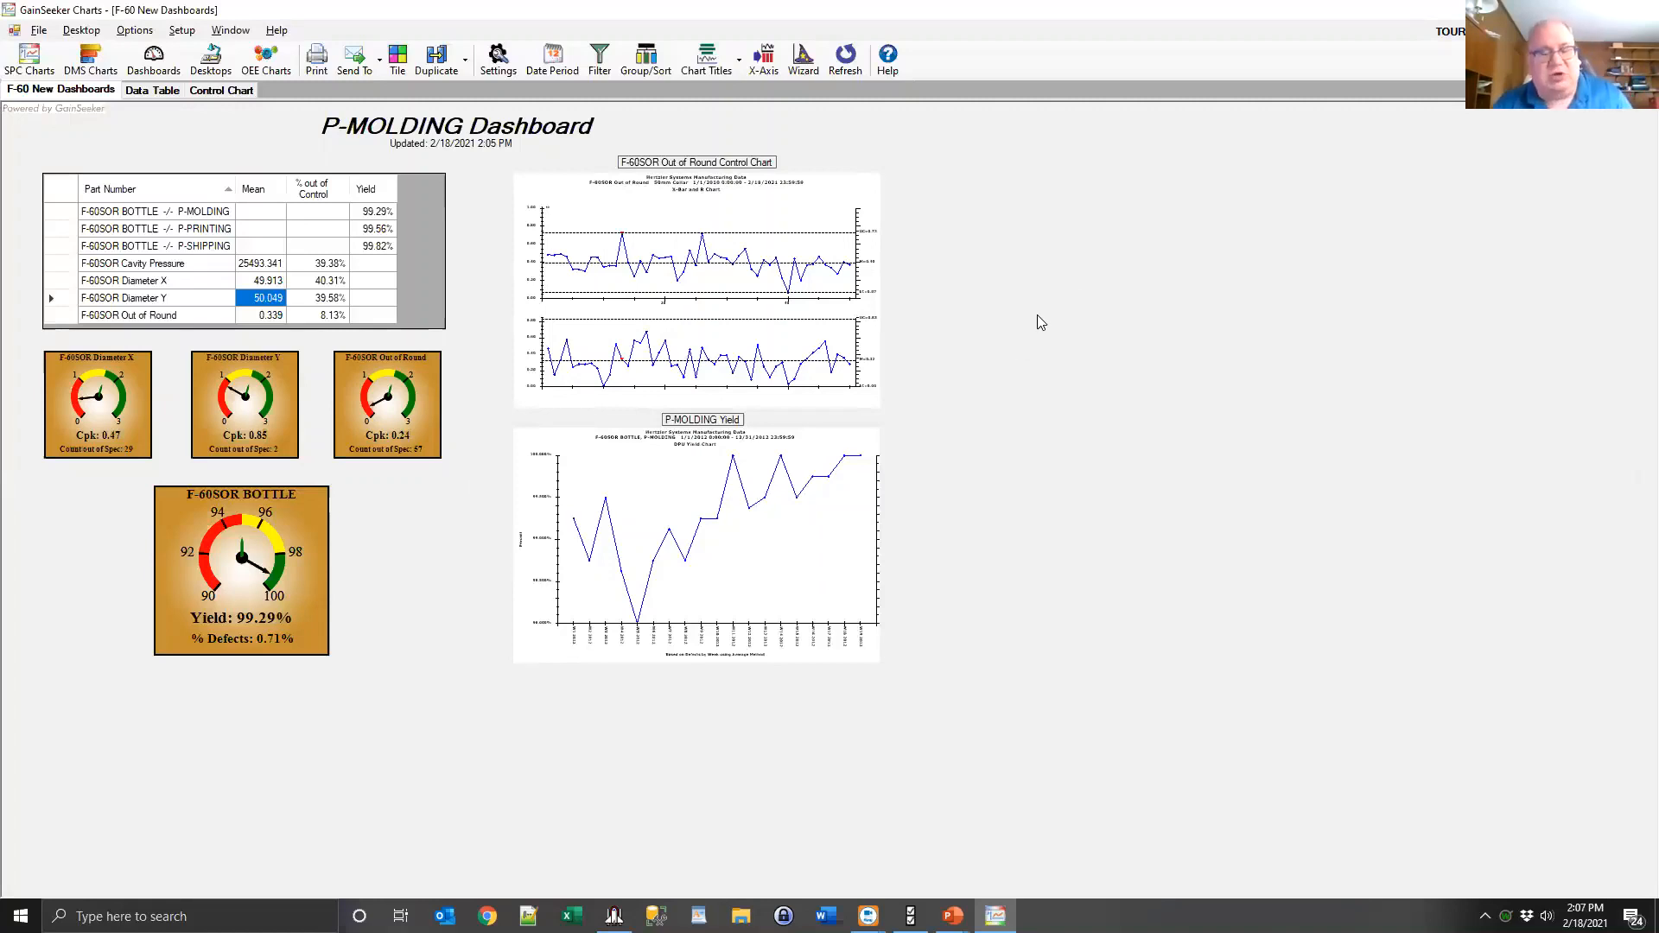
key(alt+Tab)
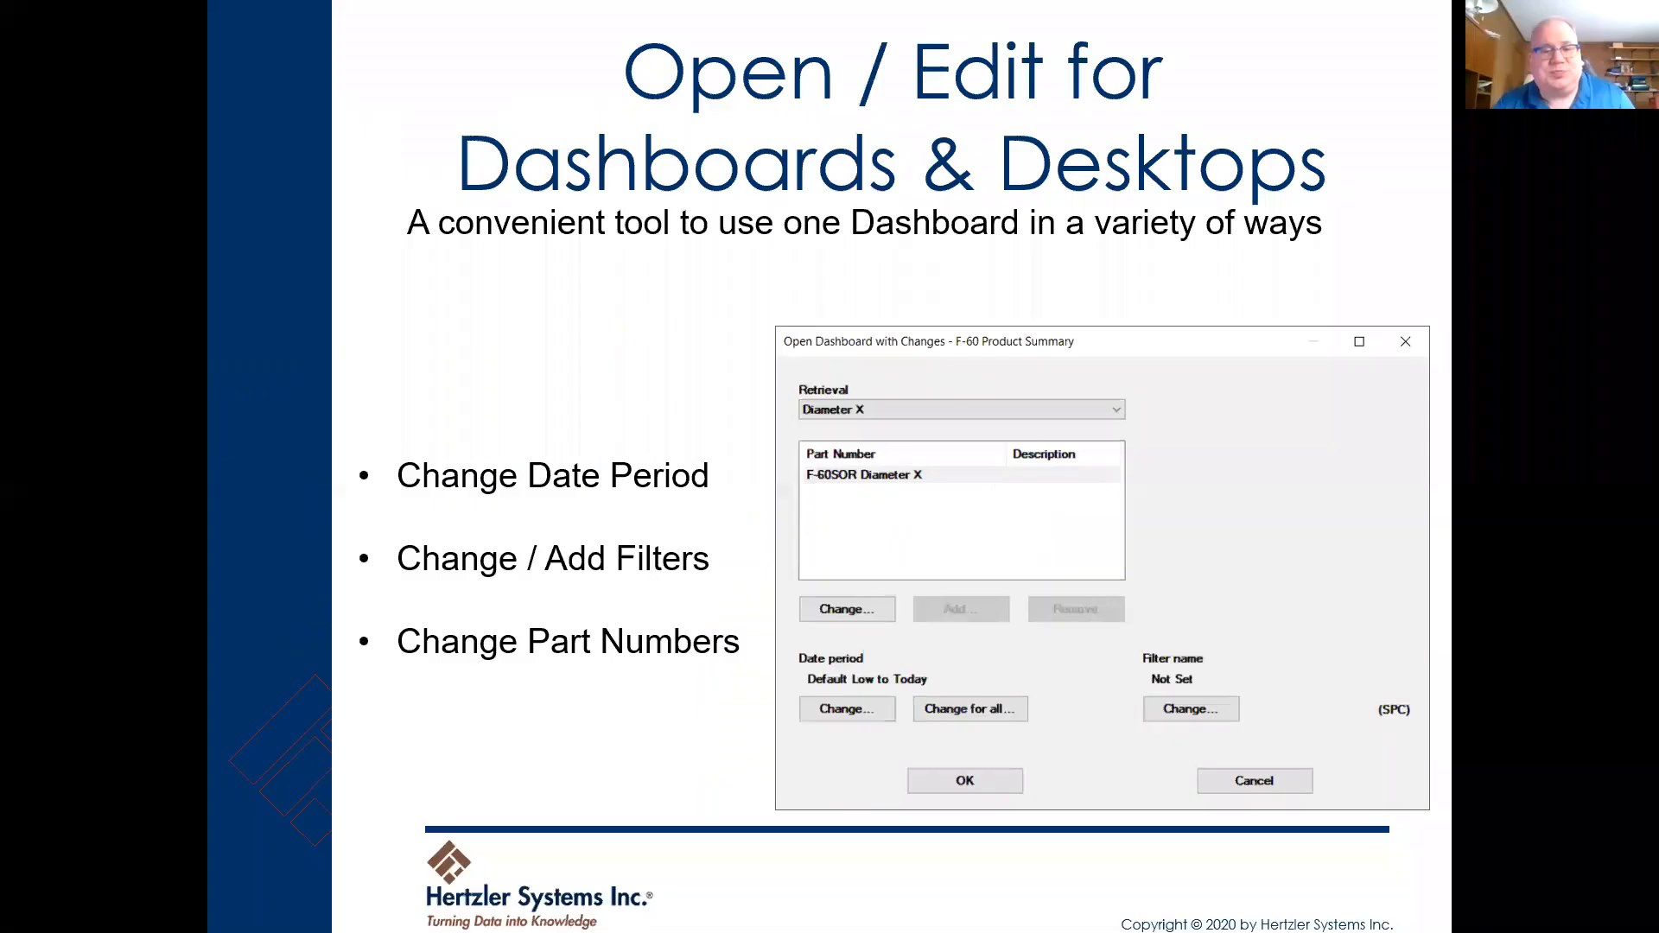
click(620, 338)
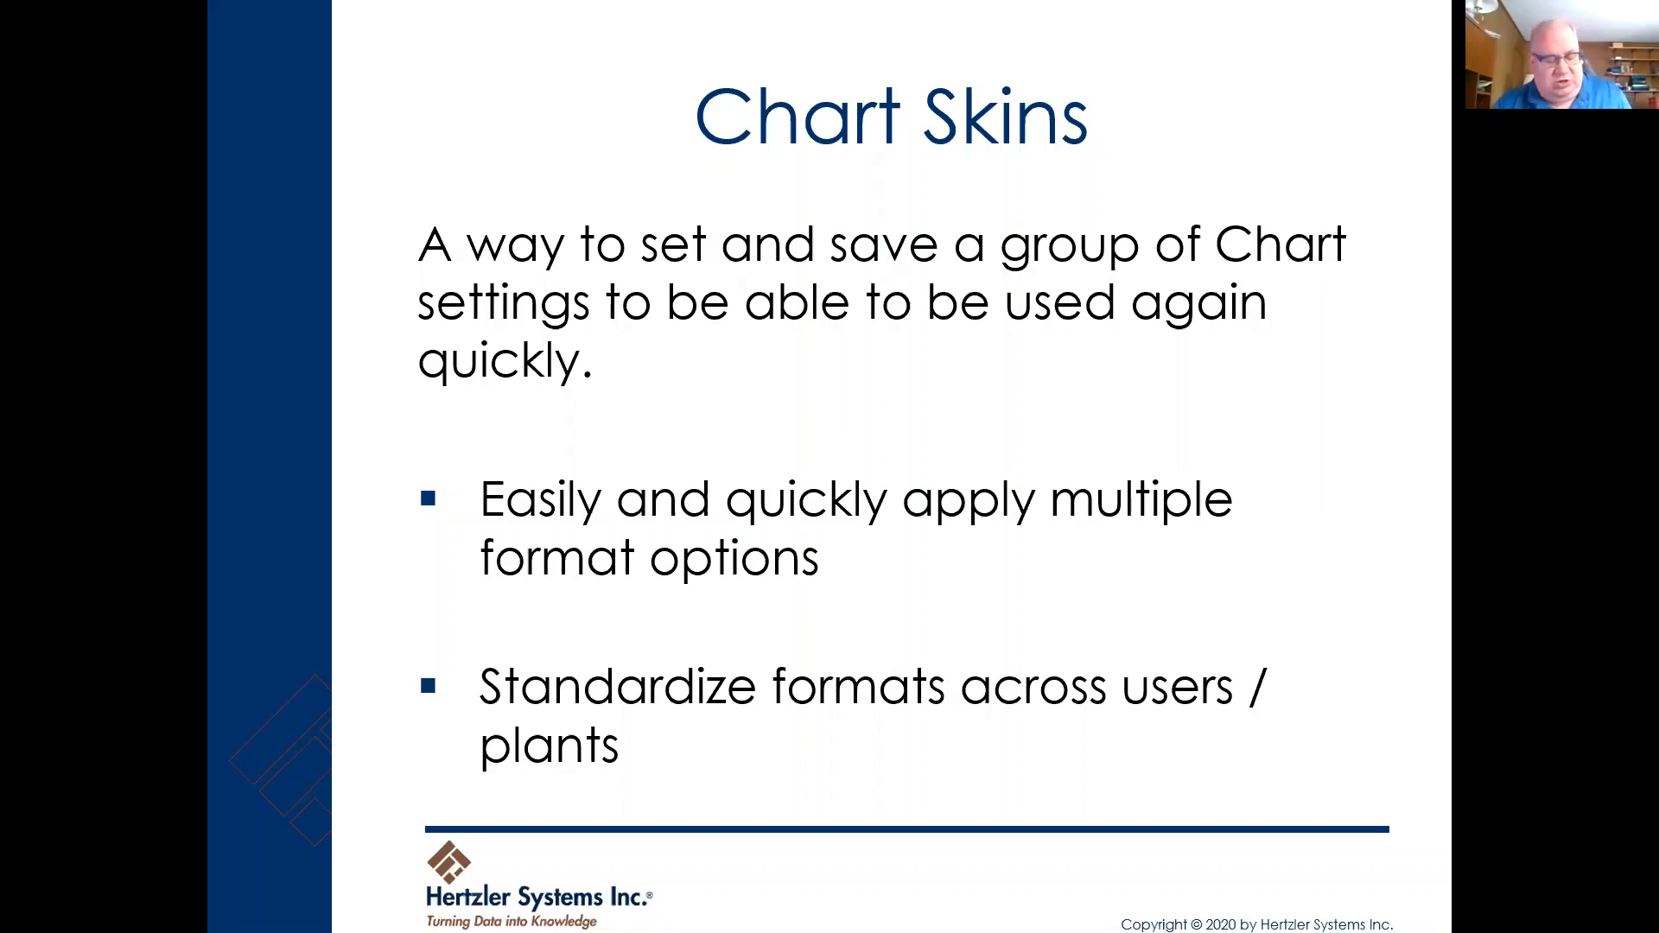
Switch back to GainSeeker Charts and close all open dashboards and charts.
key(alt+Tab)
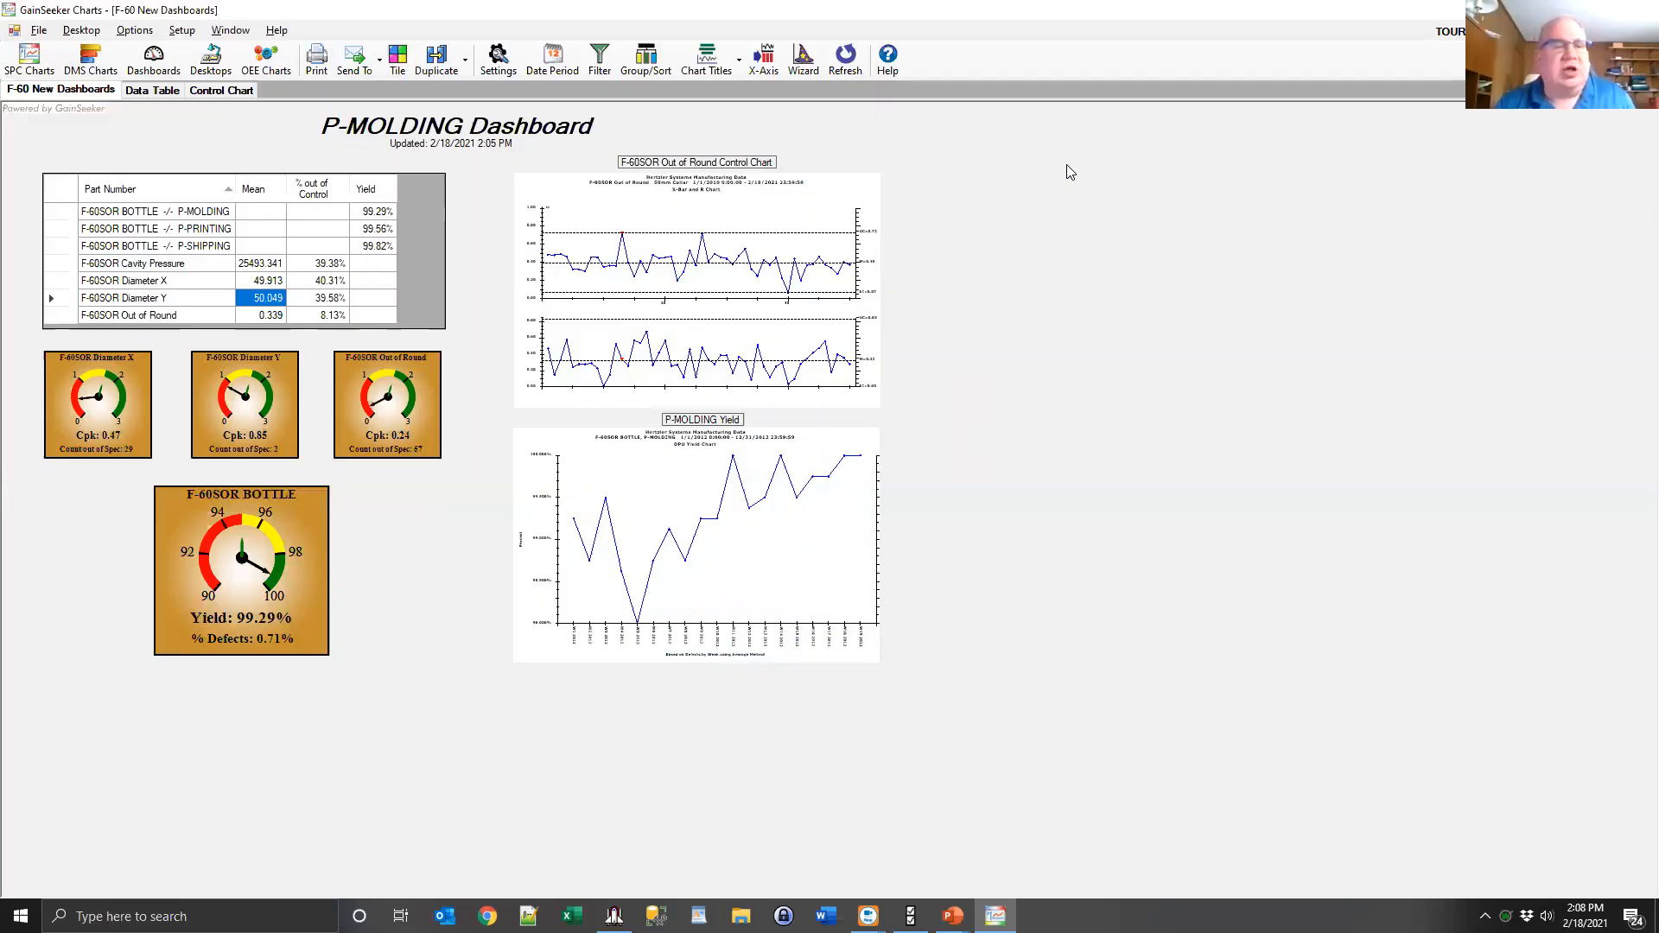
right_click(76, 87)
click(120, 135)
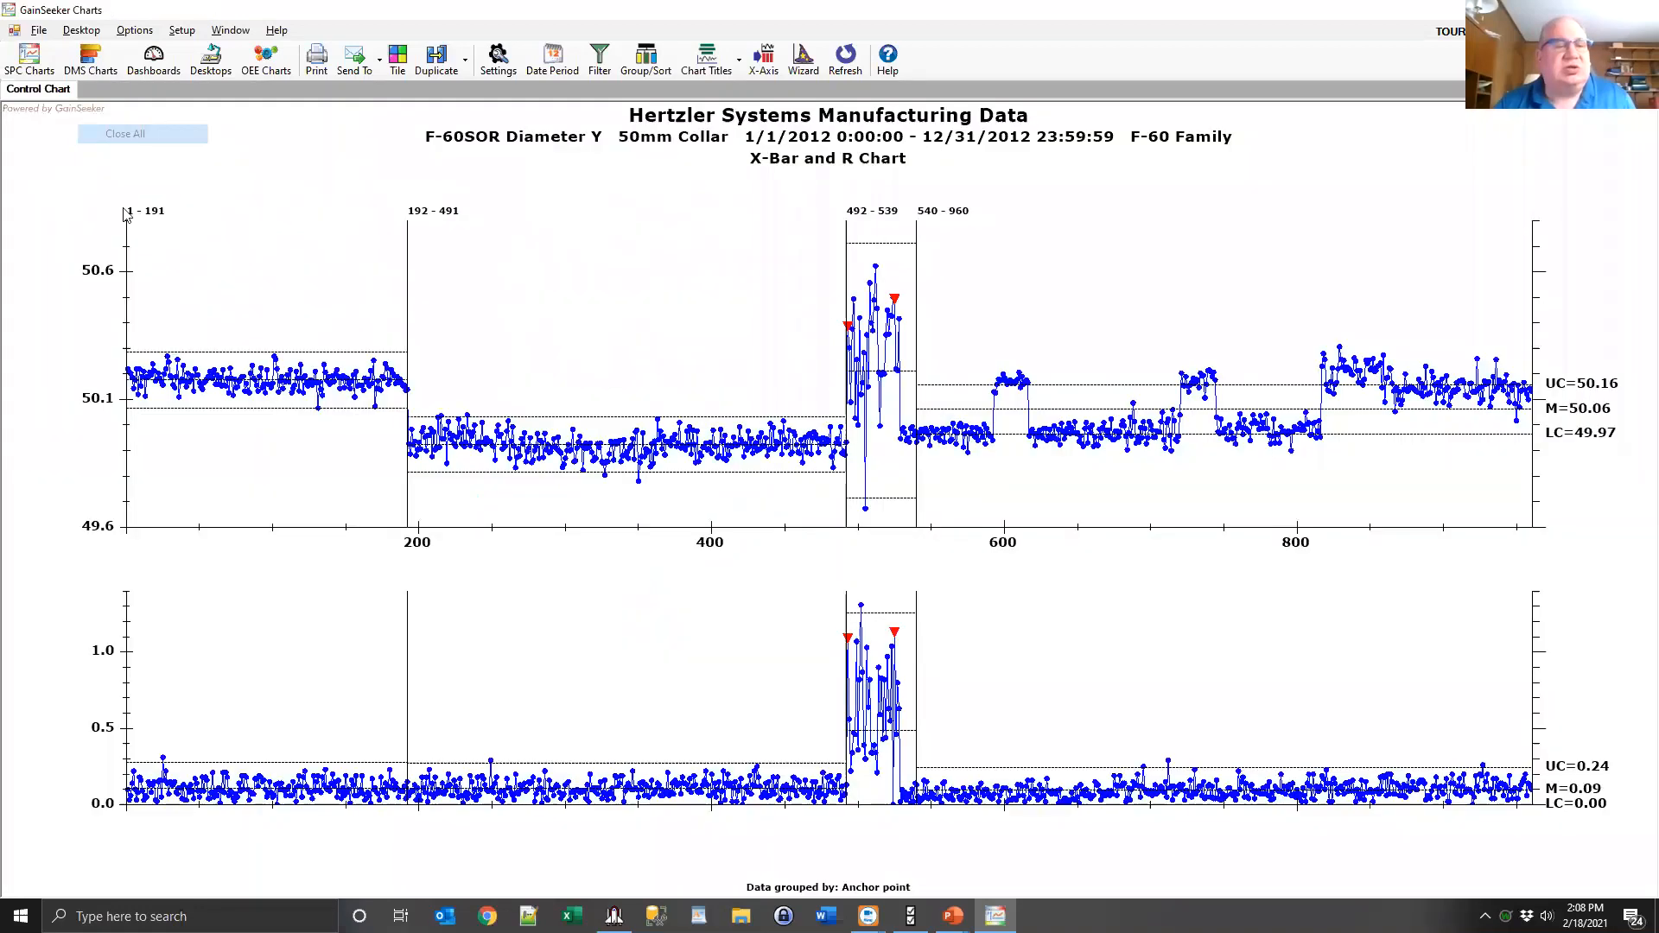
click(116, 140)
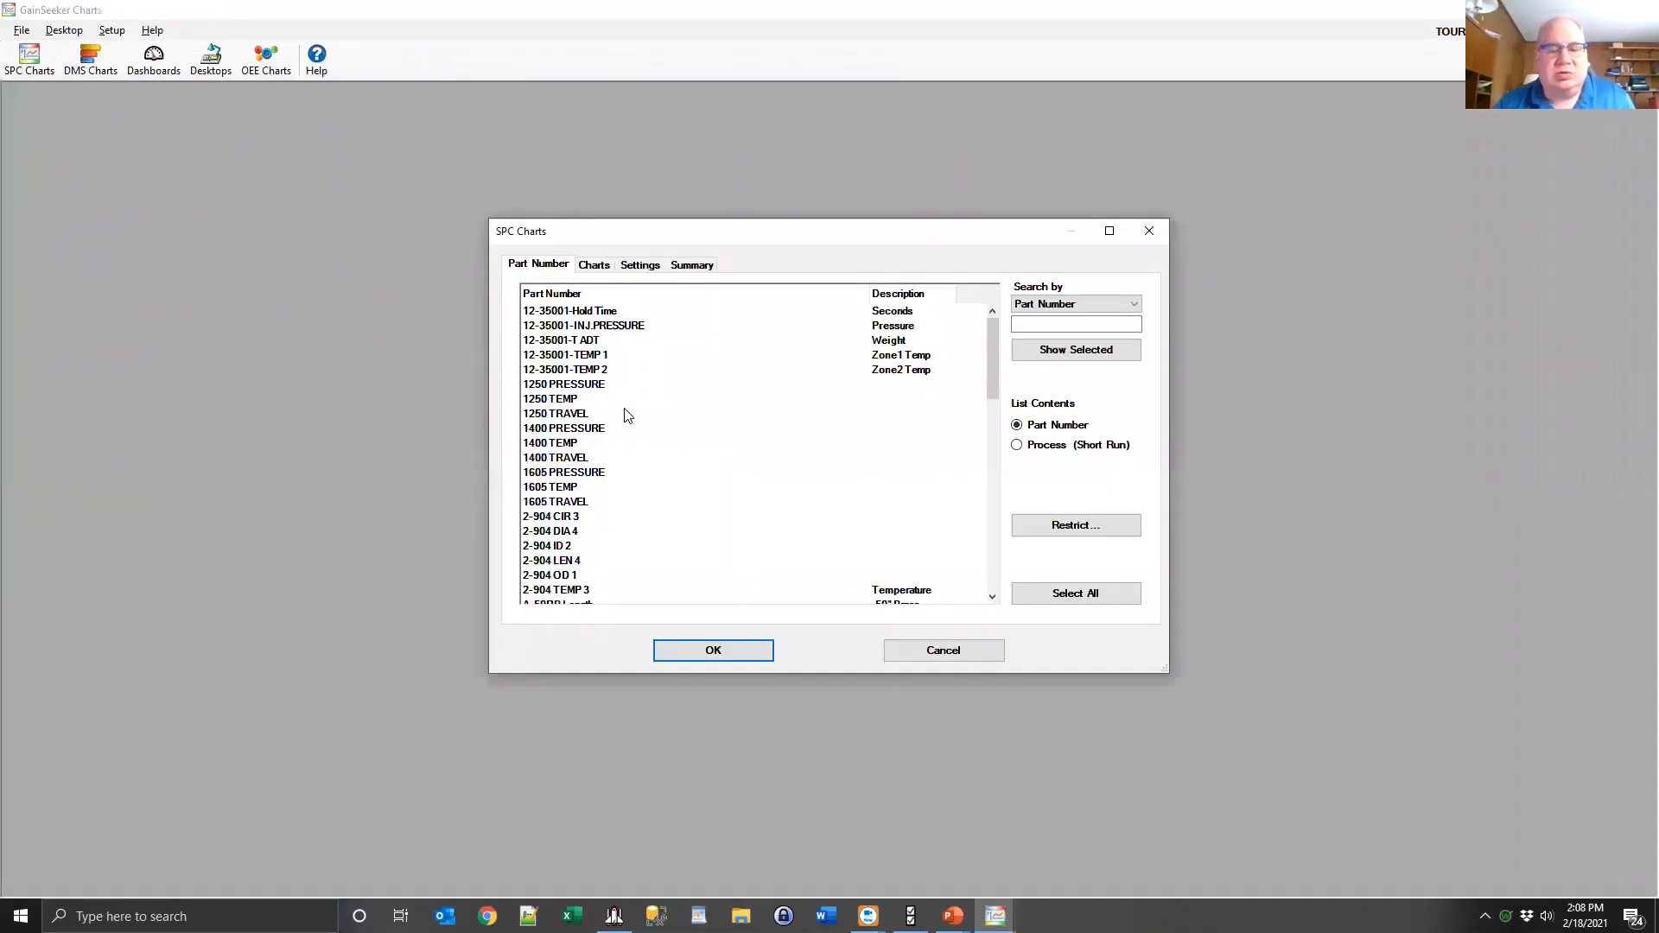
Create an SPC control chart for part number B-75RB Length.
scroll(648, 416, down, 5)
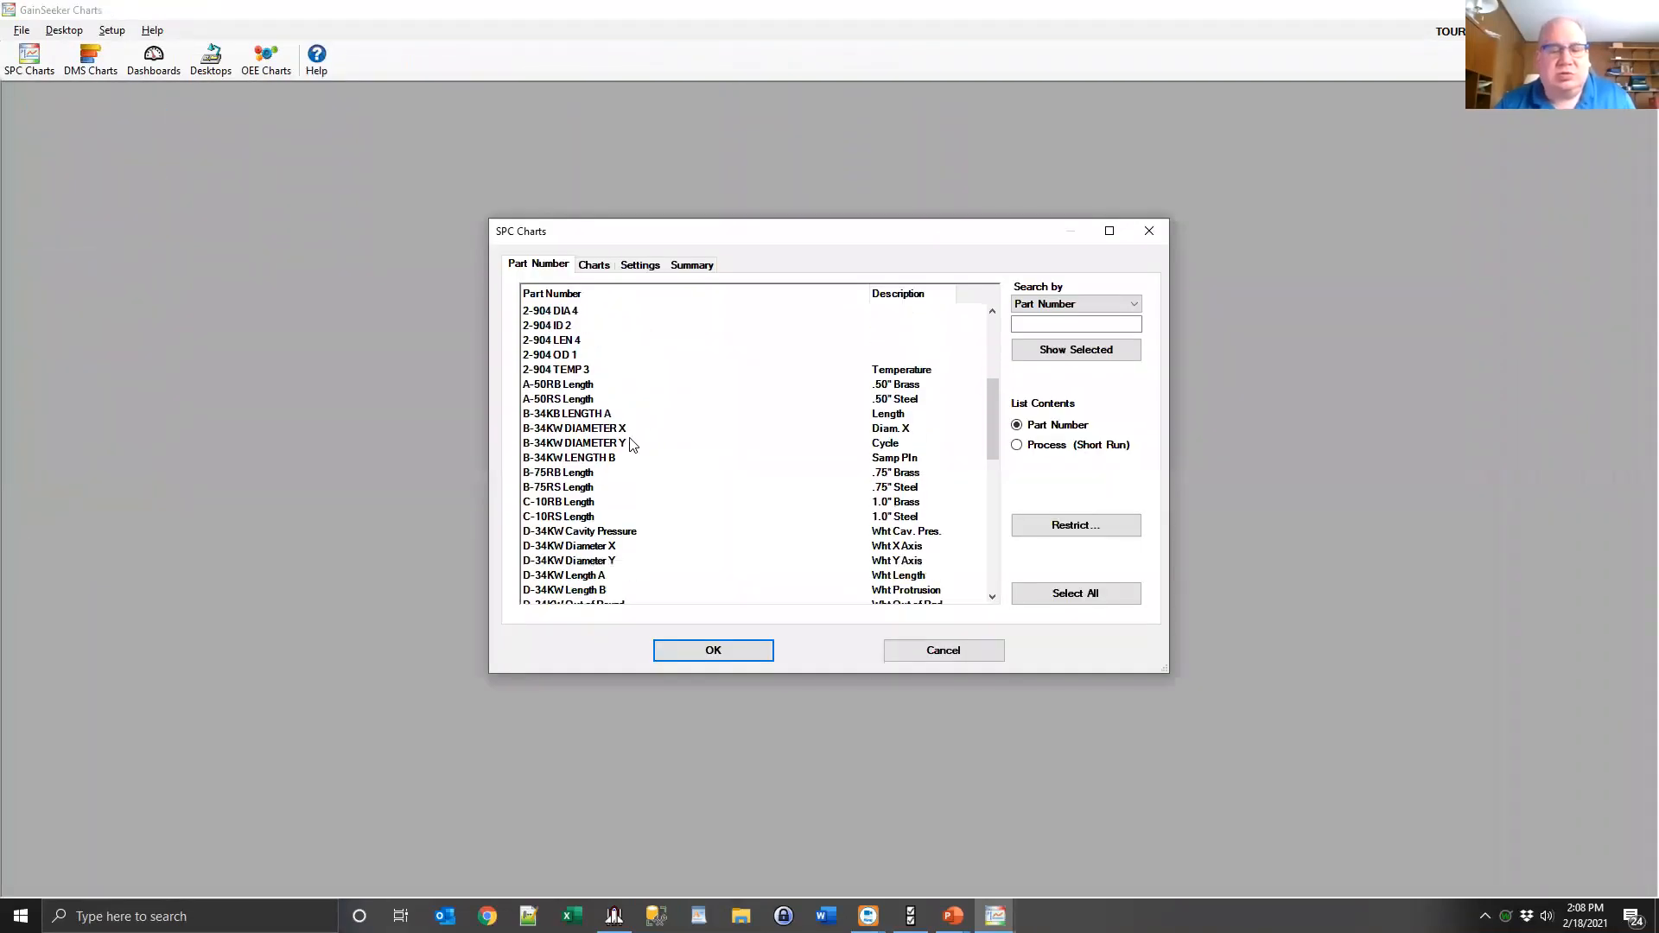
click(579, 473)
click(724, 650)
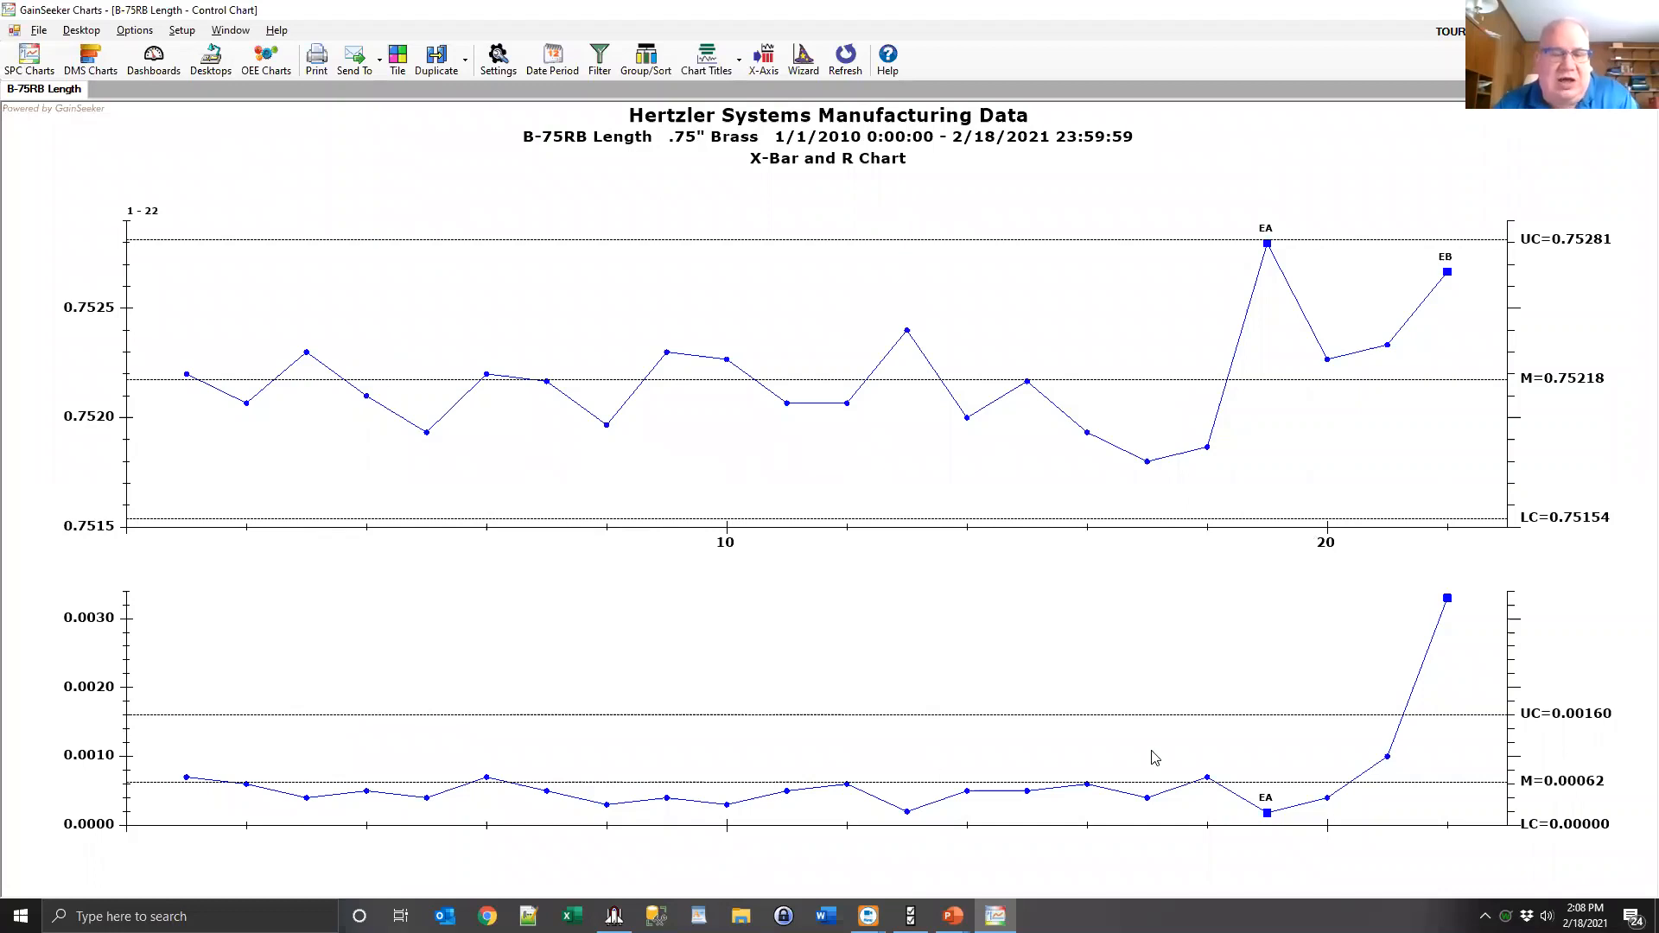
Review the Charts group of the chart overrides, and apply the Data Head skin to the B-75RB Length control chart.
click(498, 65)
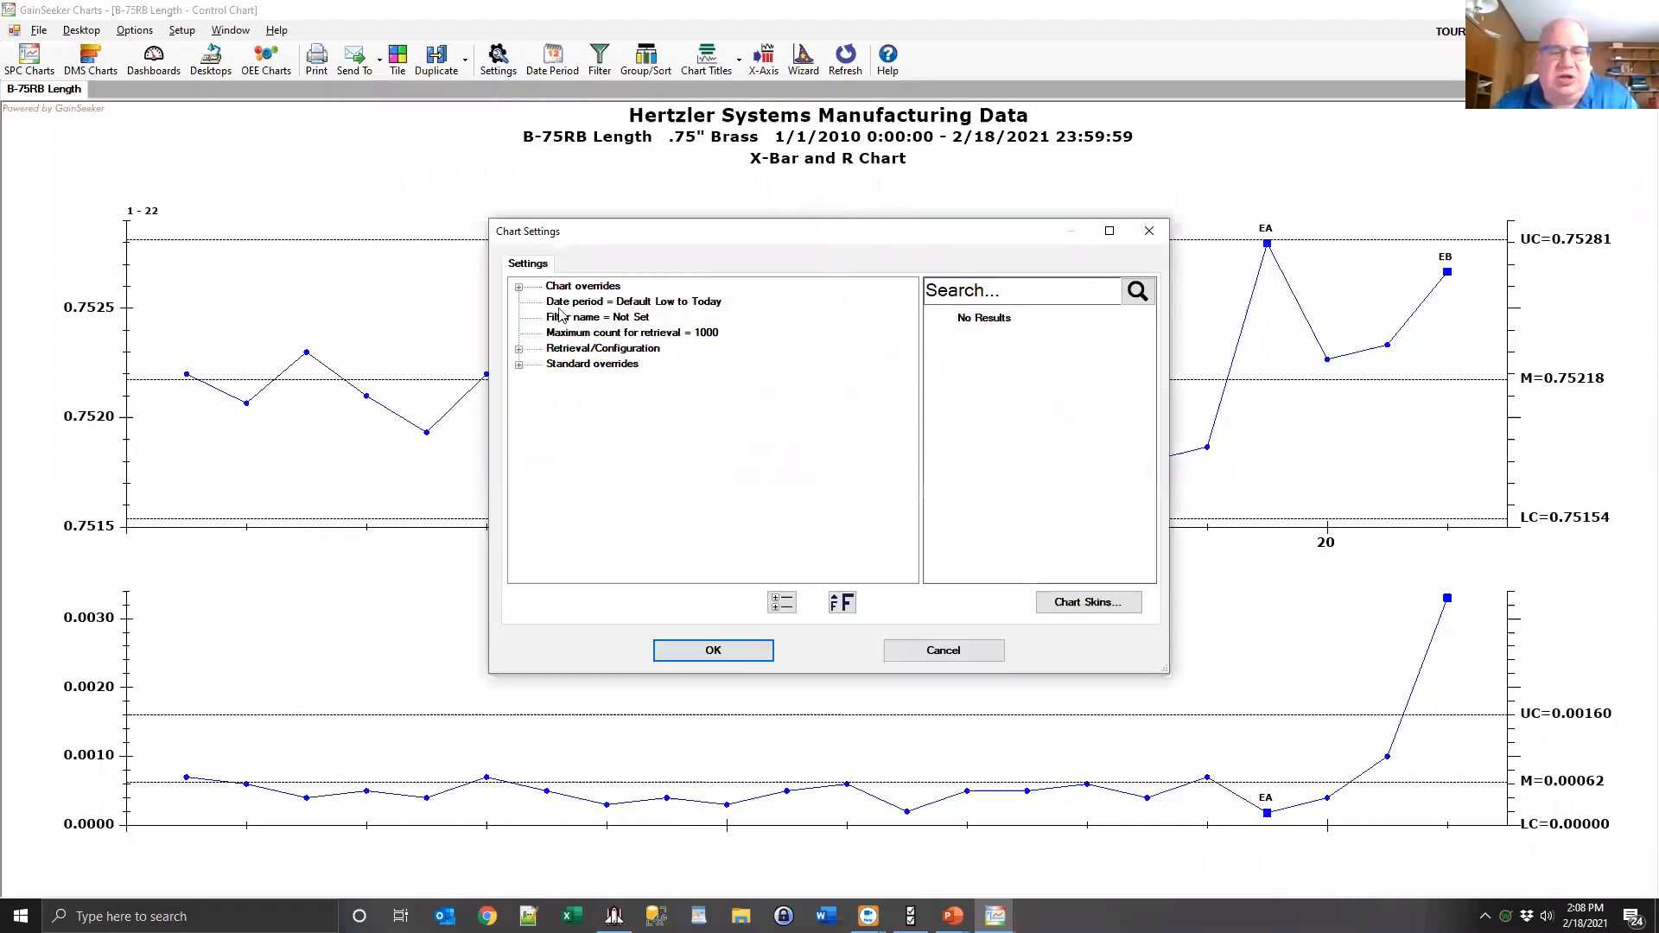
click(519, 287)
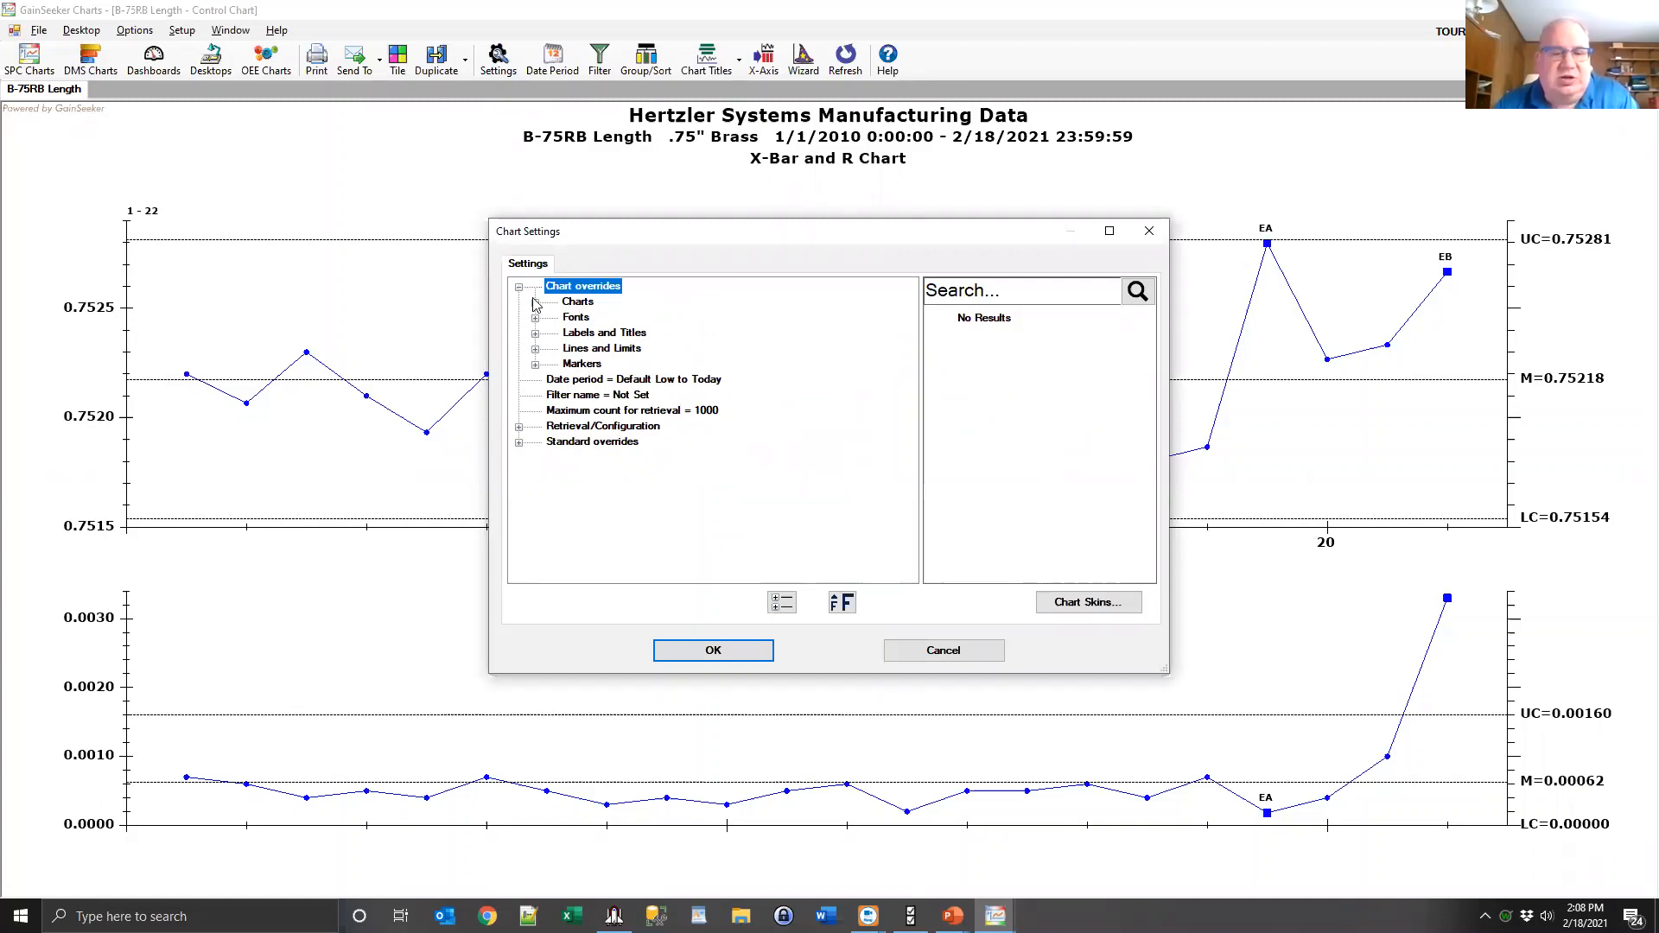
click(535, 303)
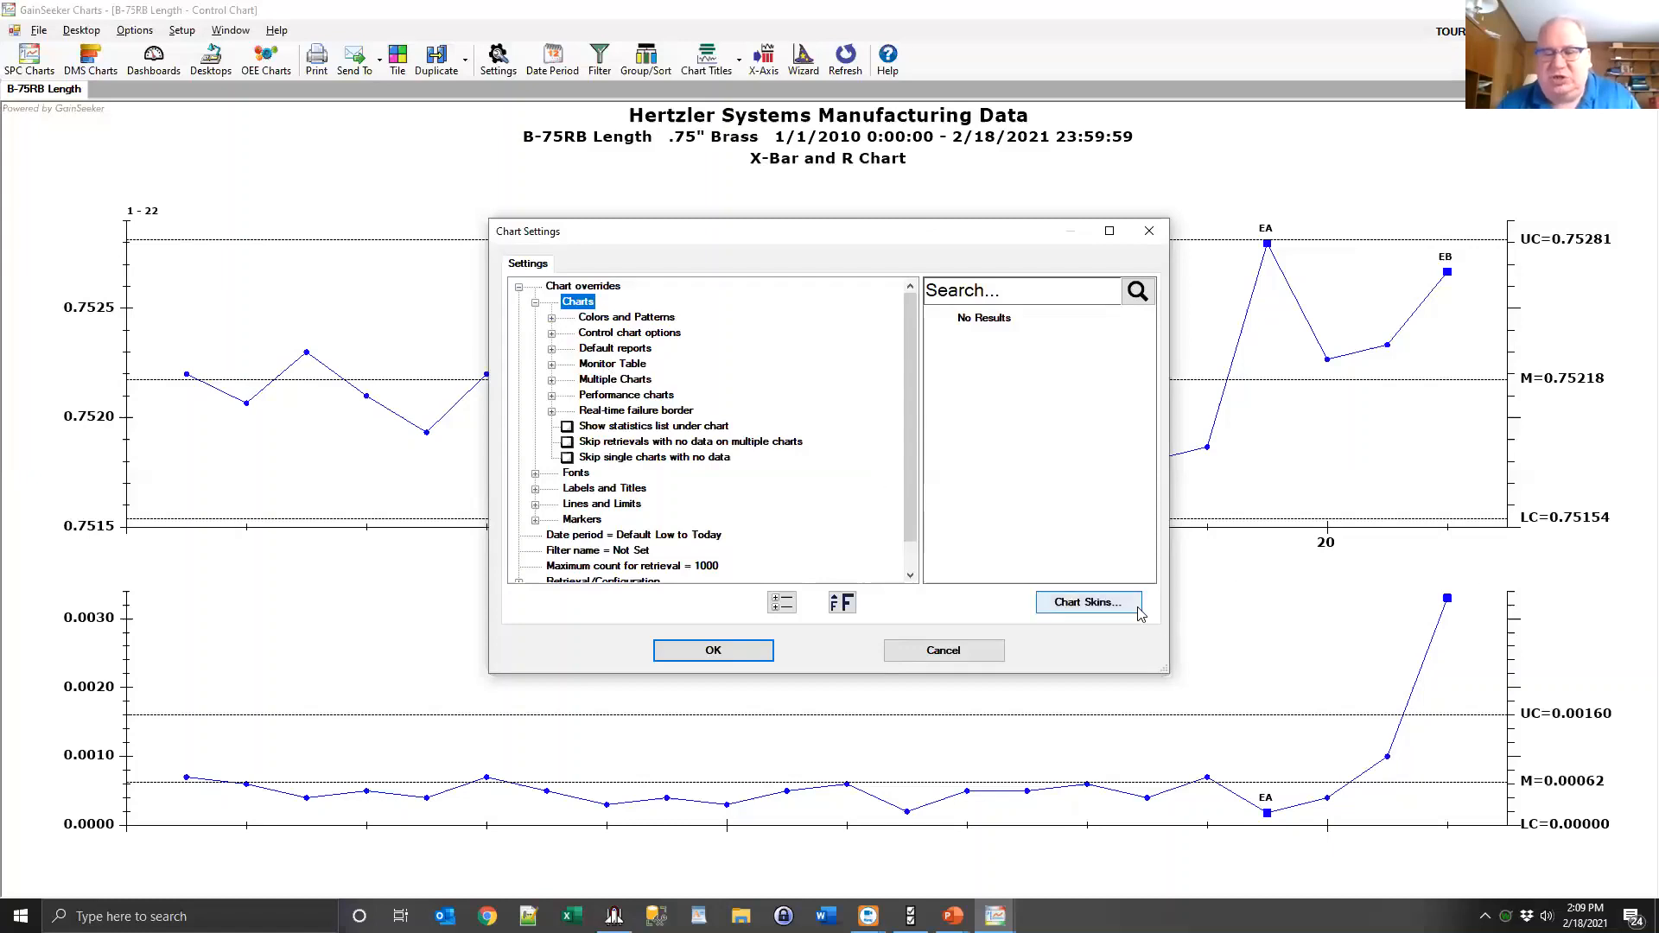
click(1110, 603)
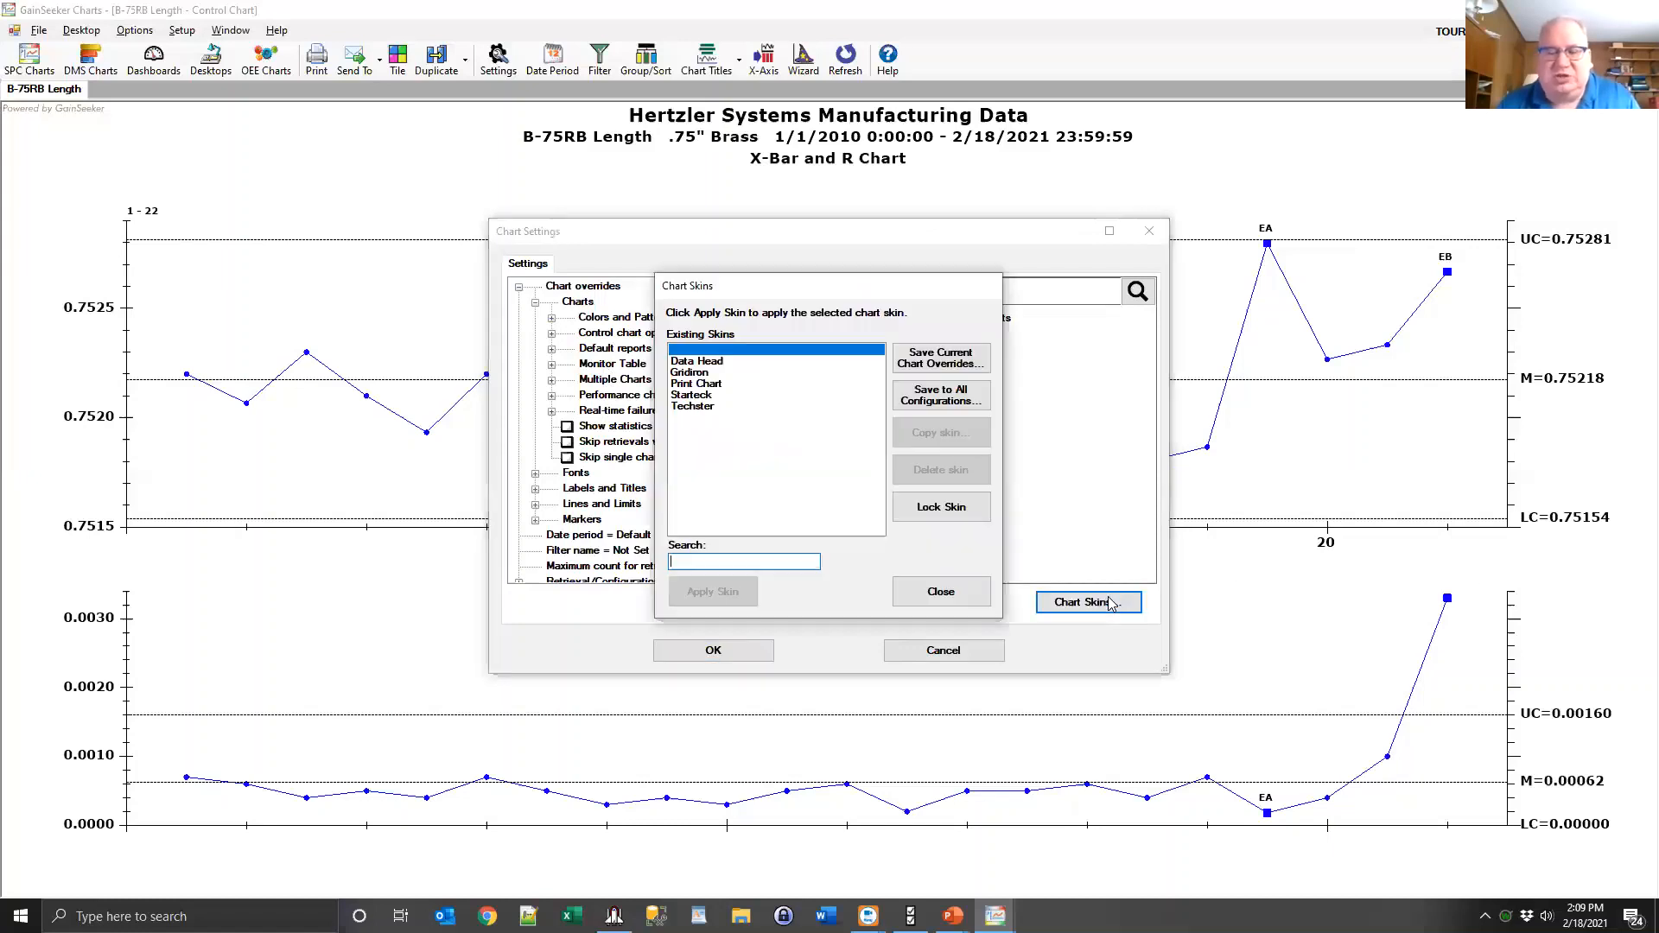
click(709, 364)
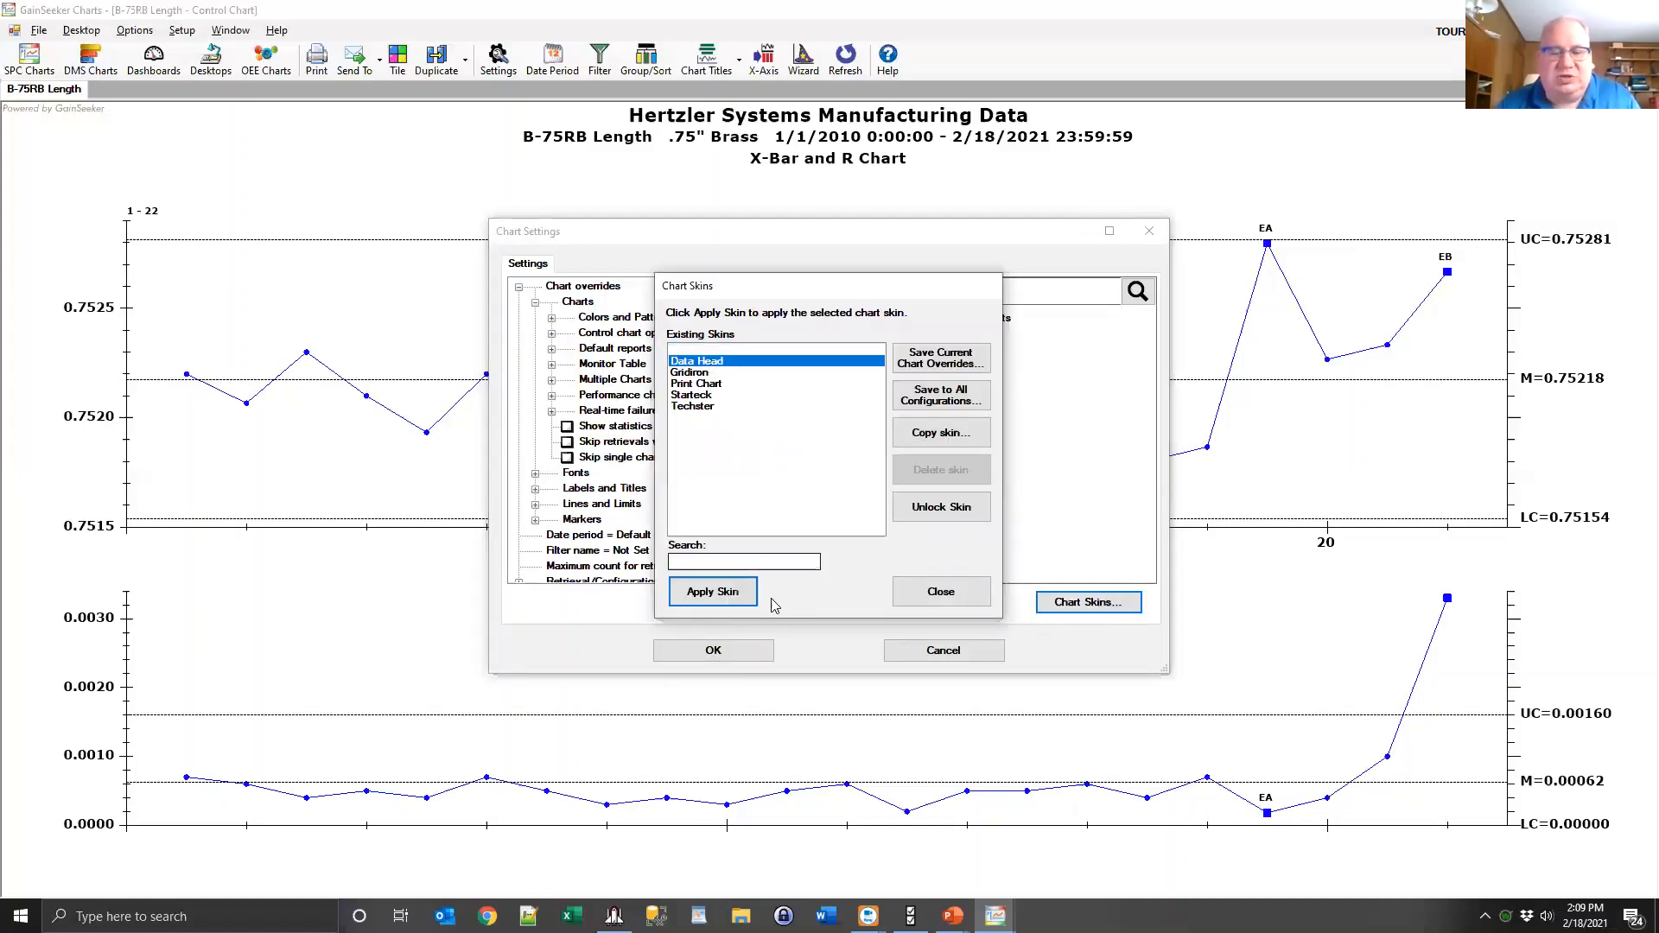
click(726, 603)
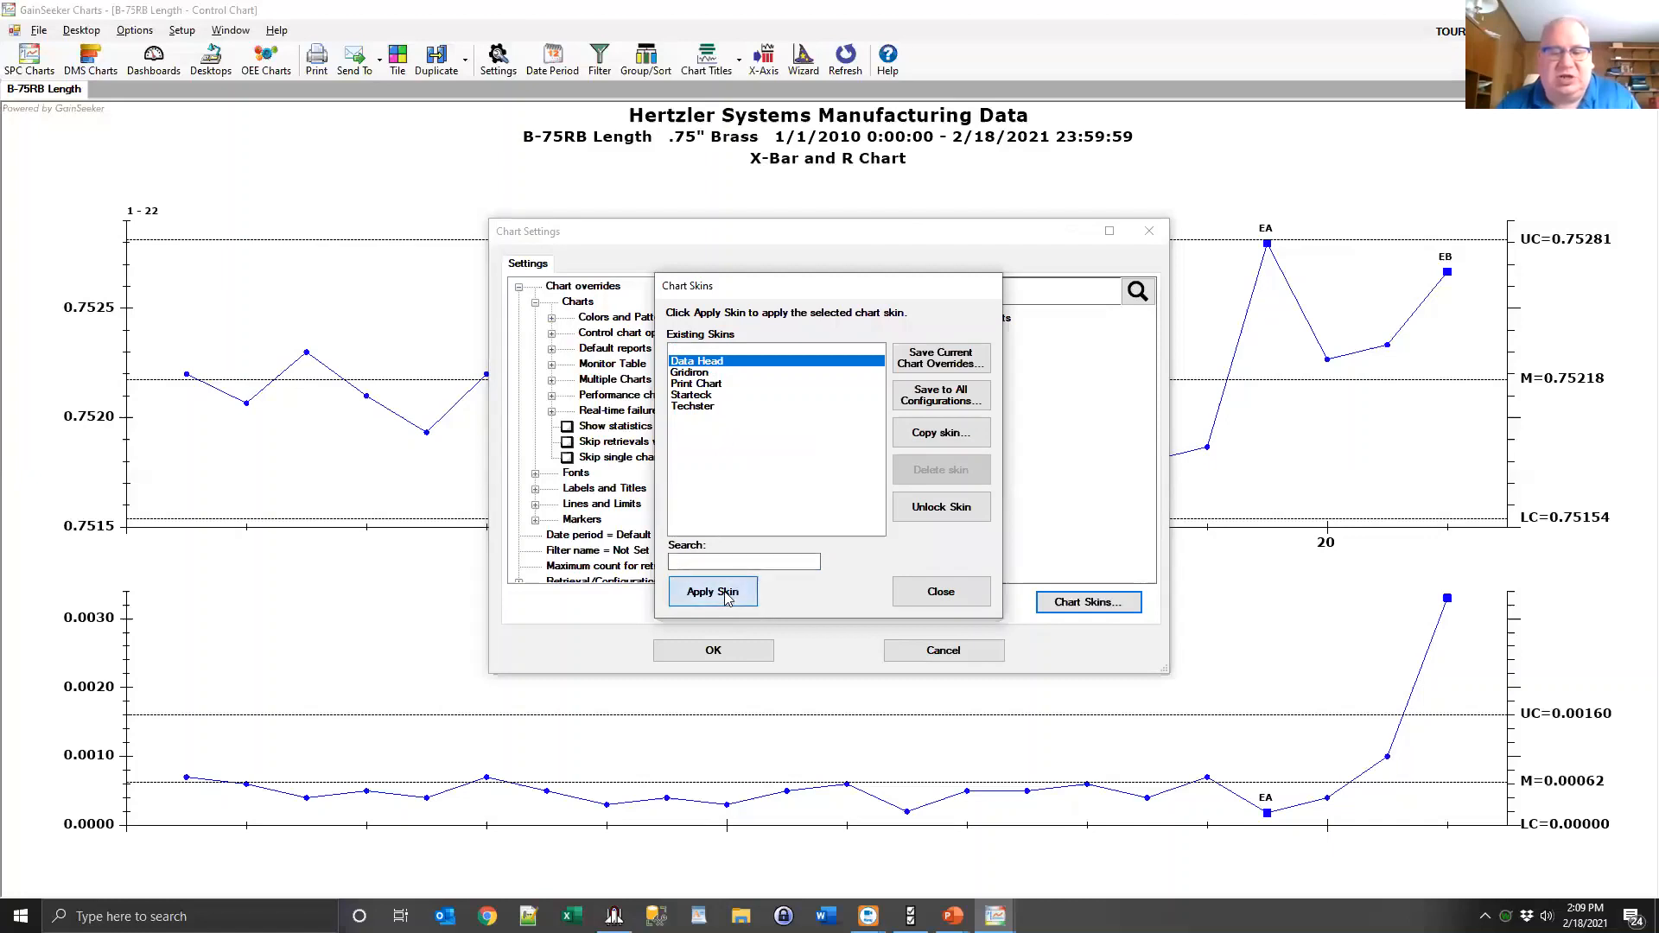
click(724, 650)
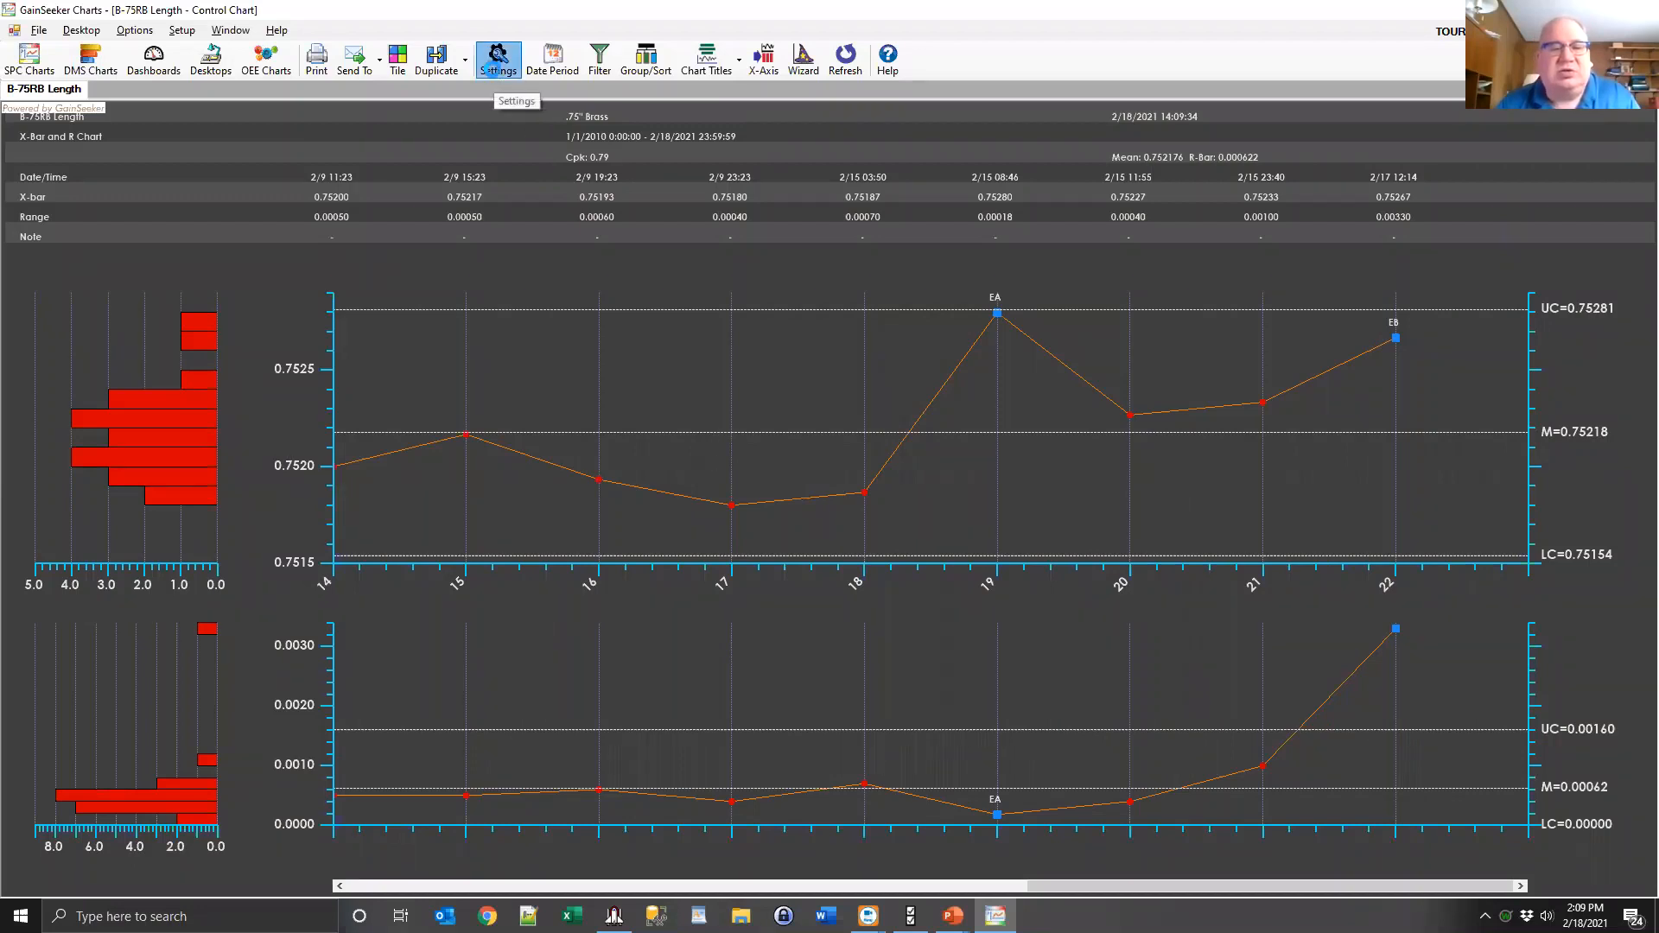
click(494, 66)
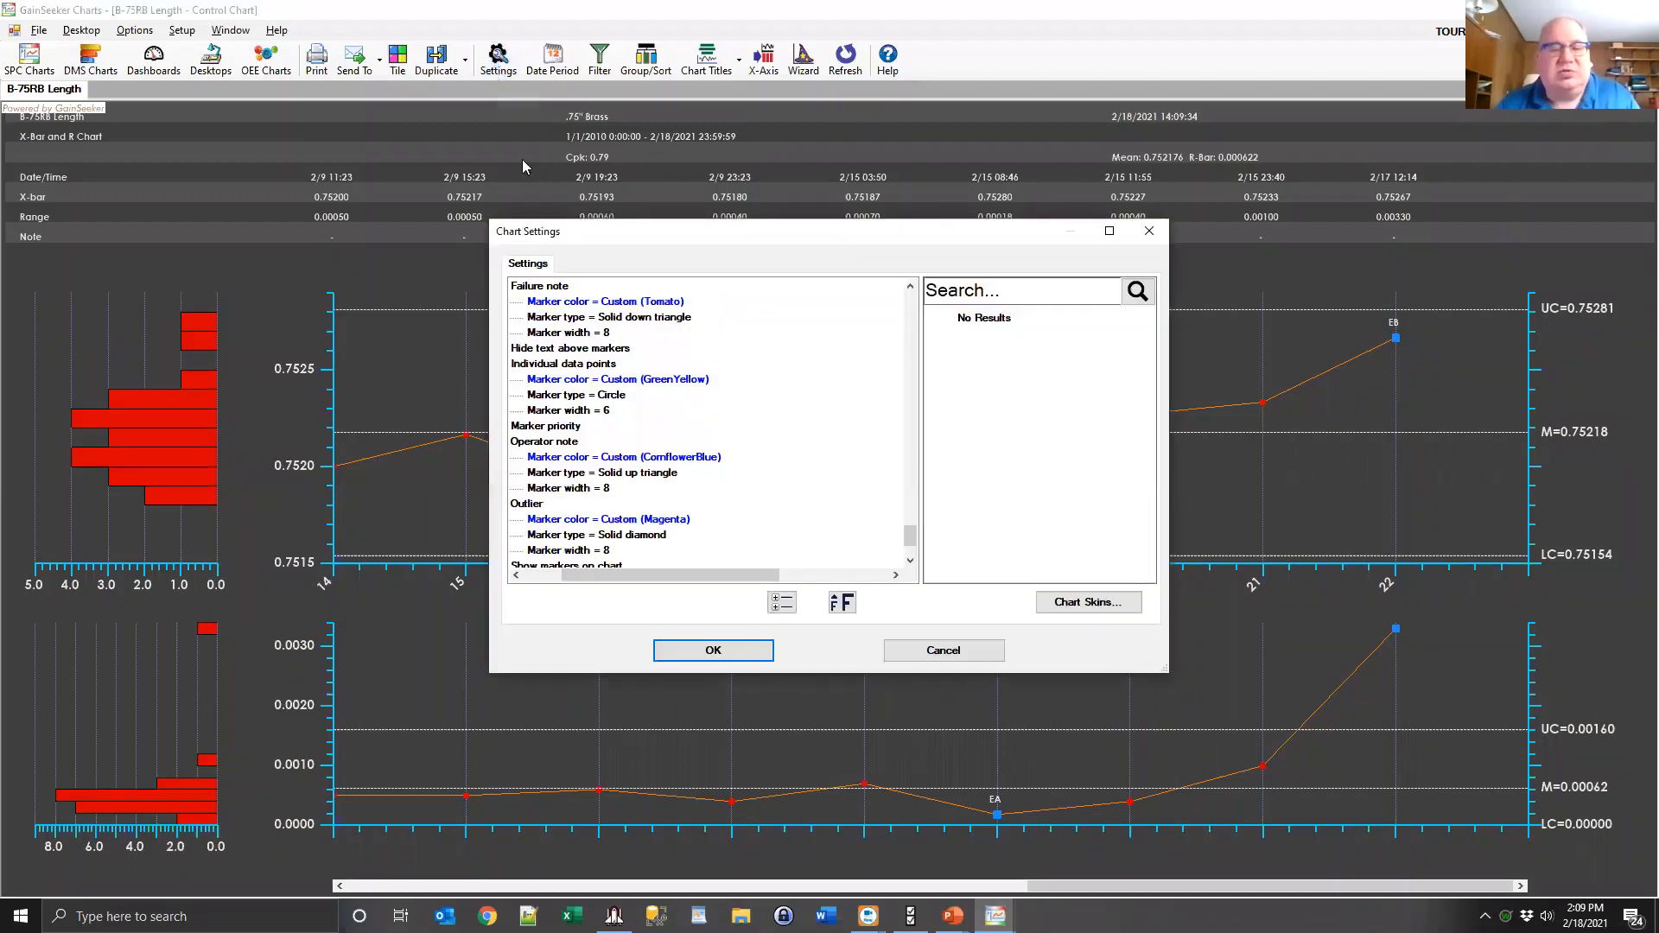
click(1066, 600)
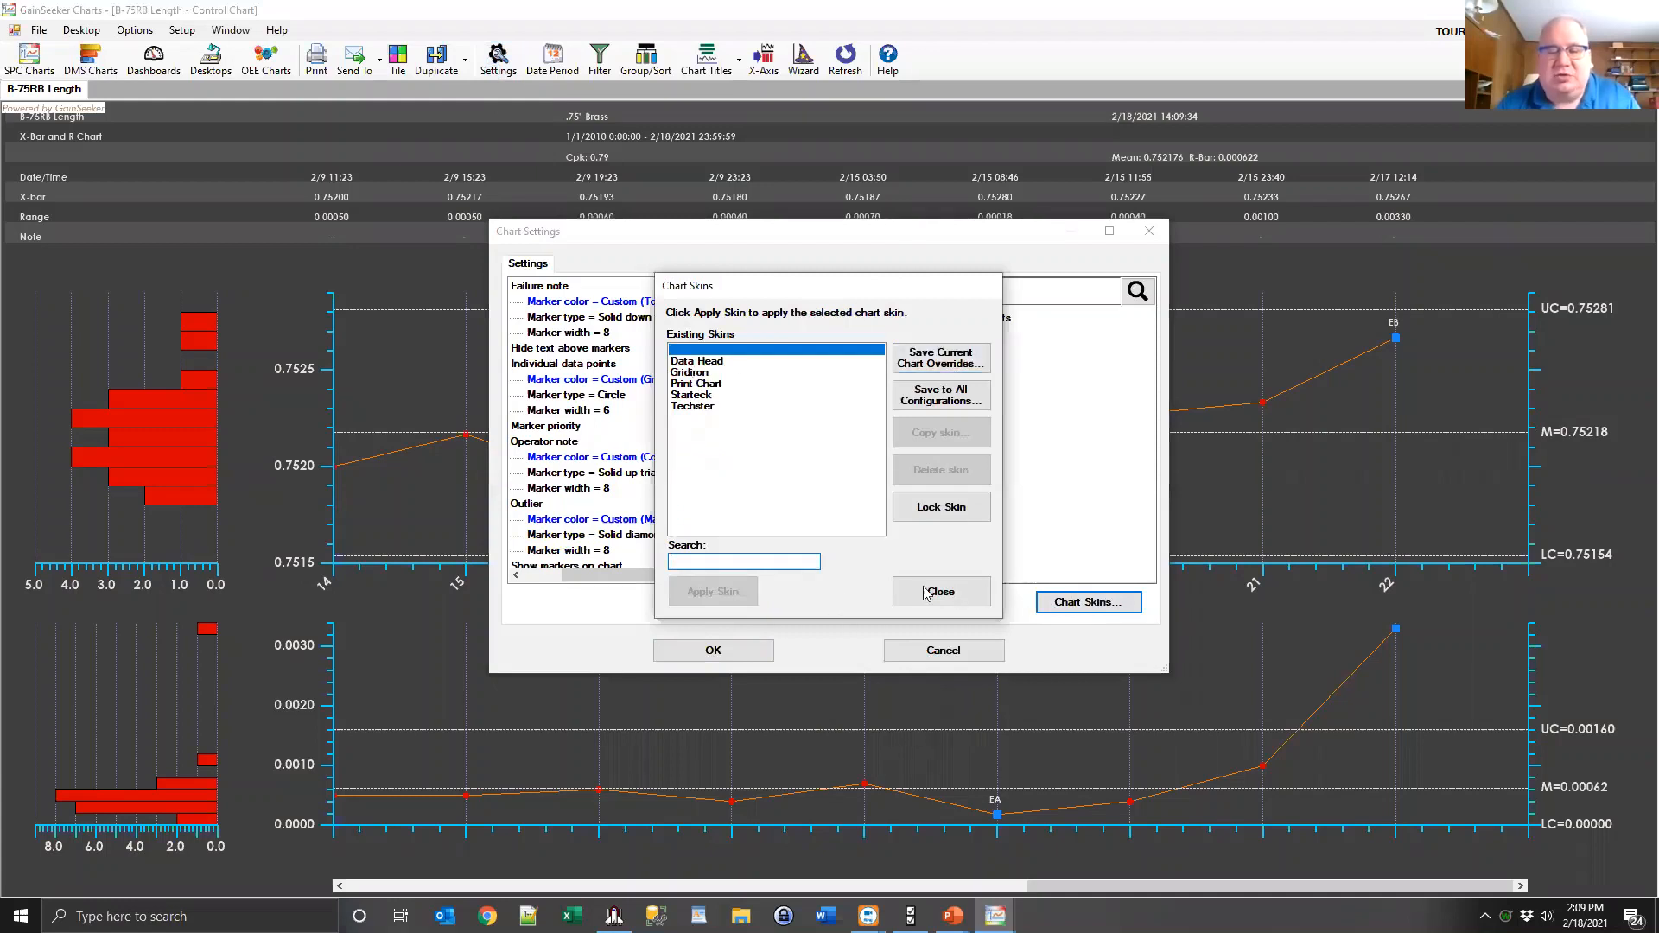
click(686, 351)
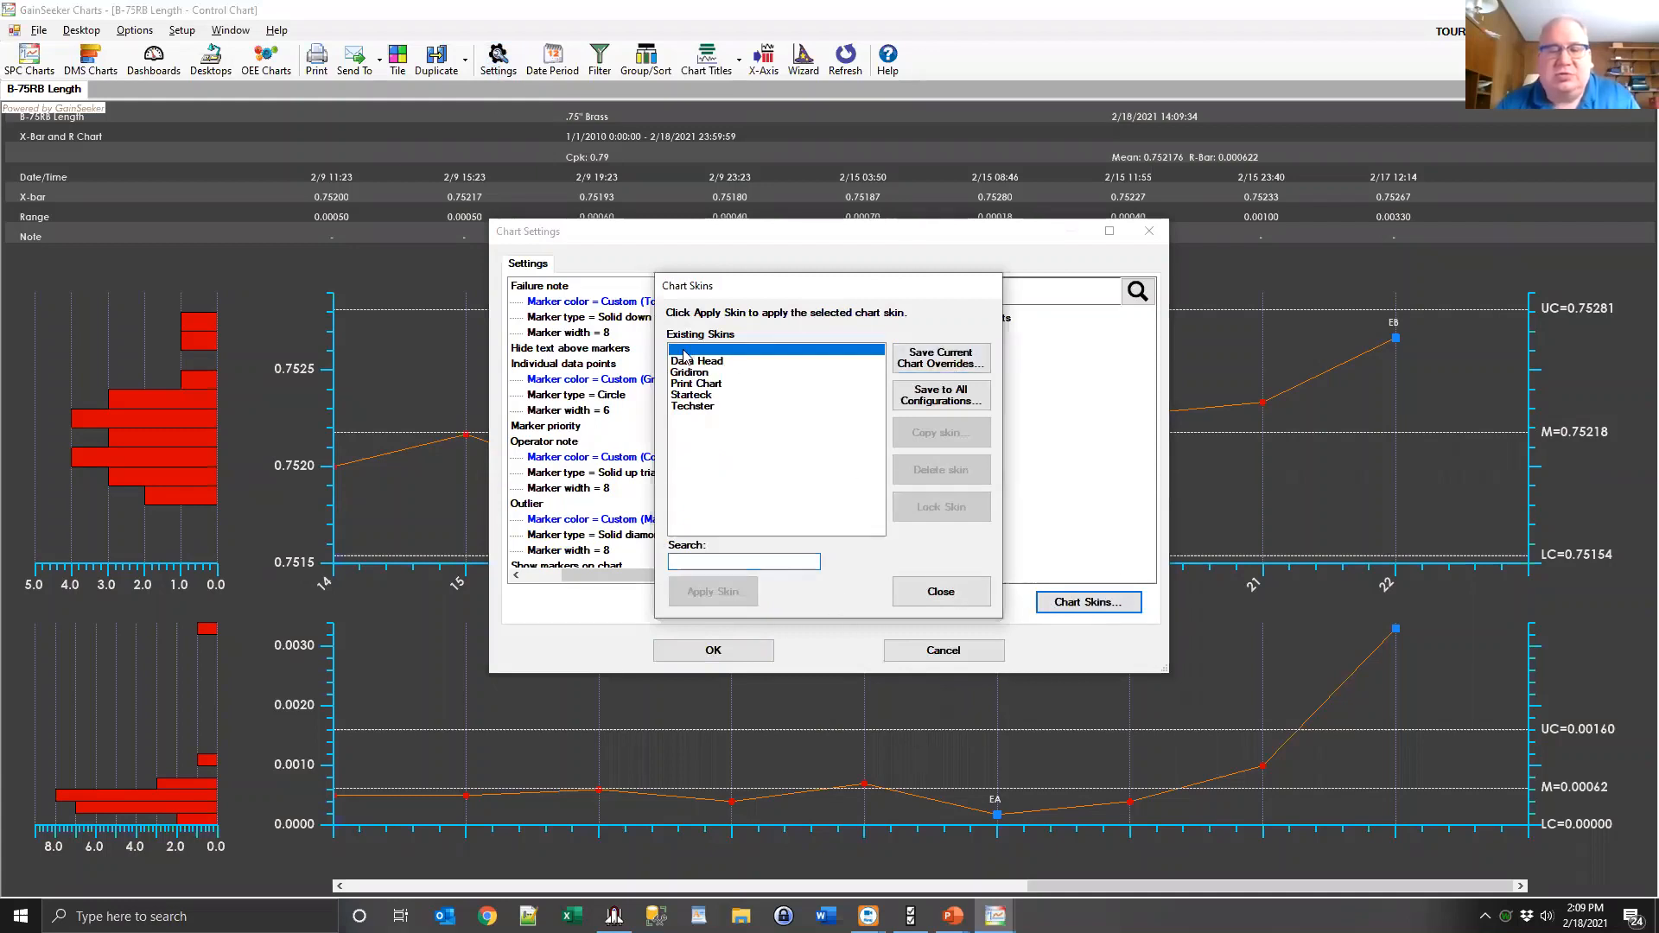
click(940, 596)
click(934, 653)
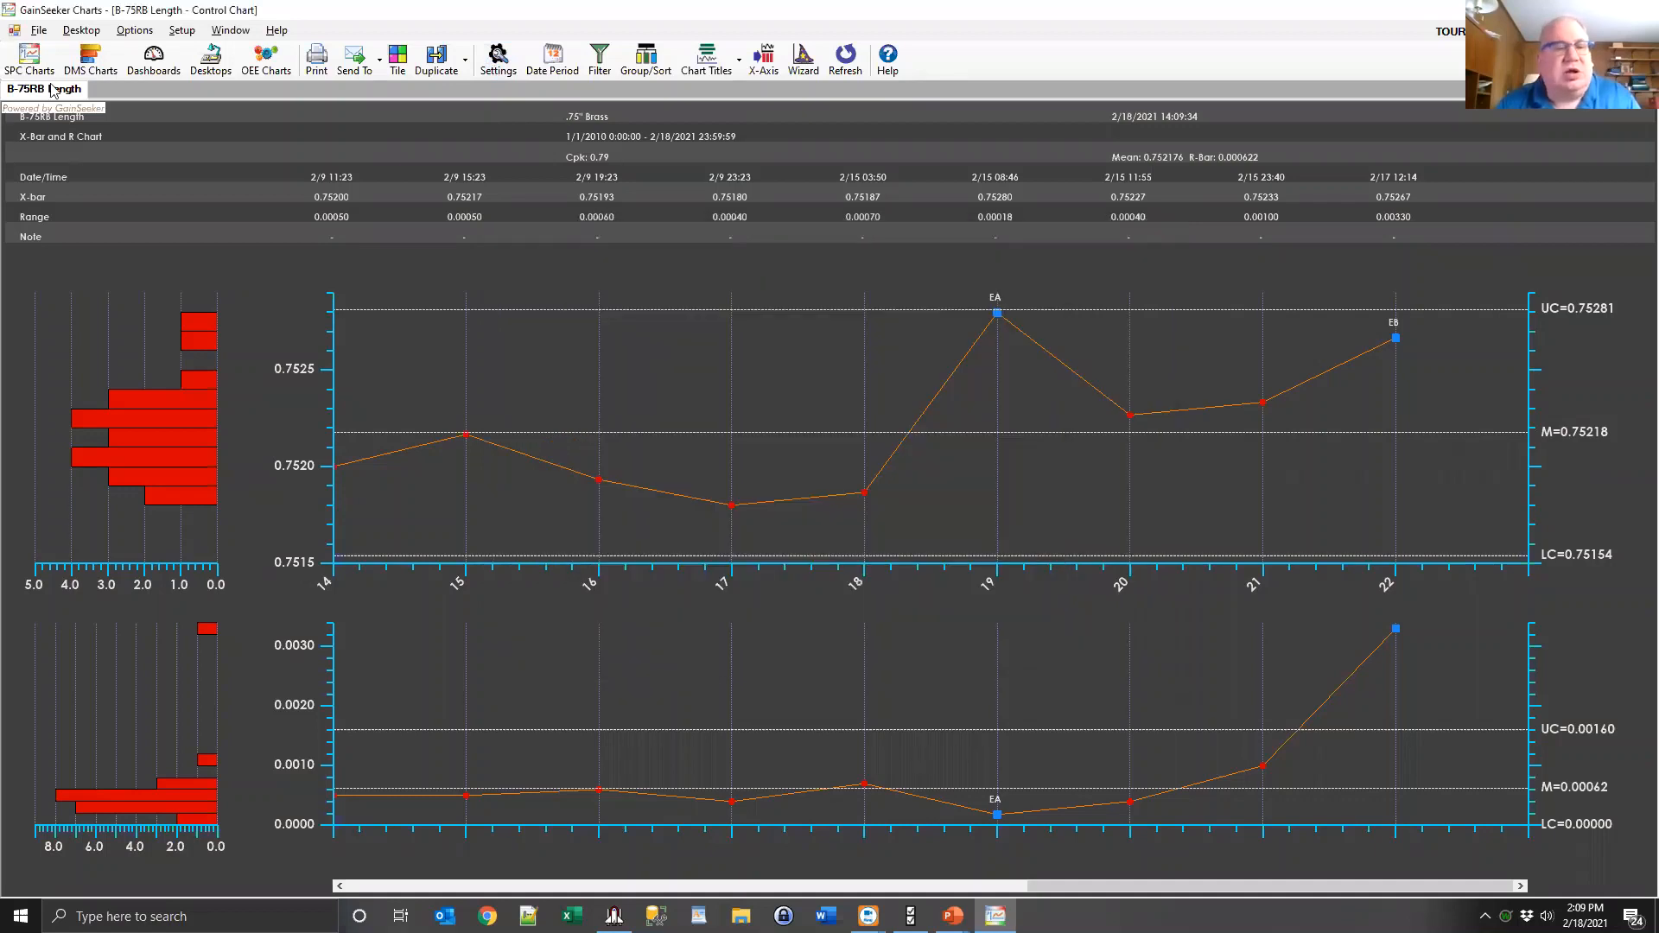
Open a second B-75RB Length control chart, and search its settings for "sigma strip" to enable sigma stripes for Control, Time Axis, and Scatter charts.
click(30, 58)
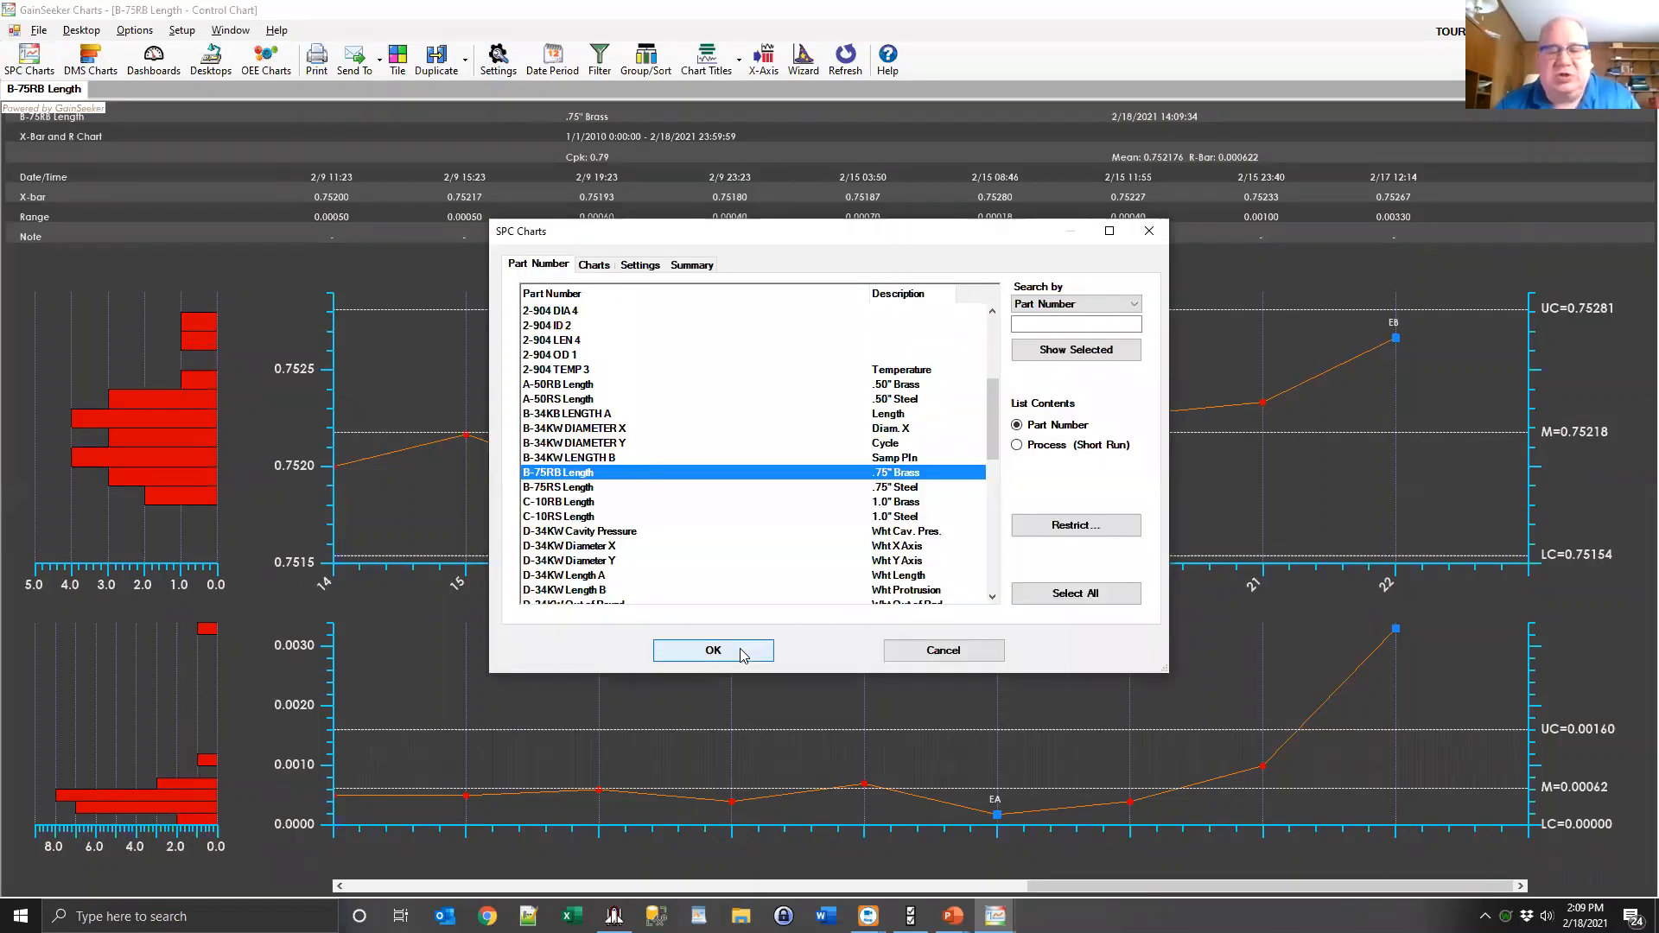
click(712, 650)
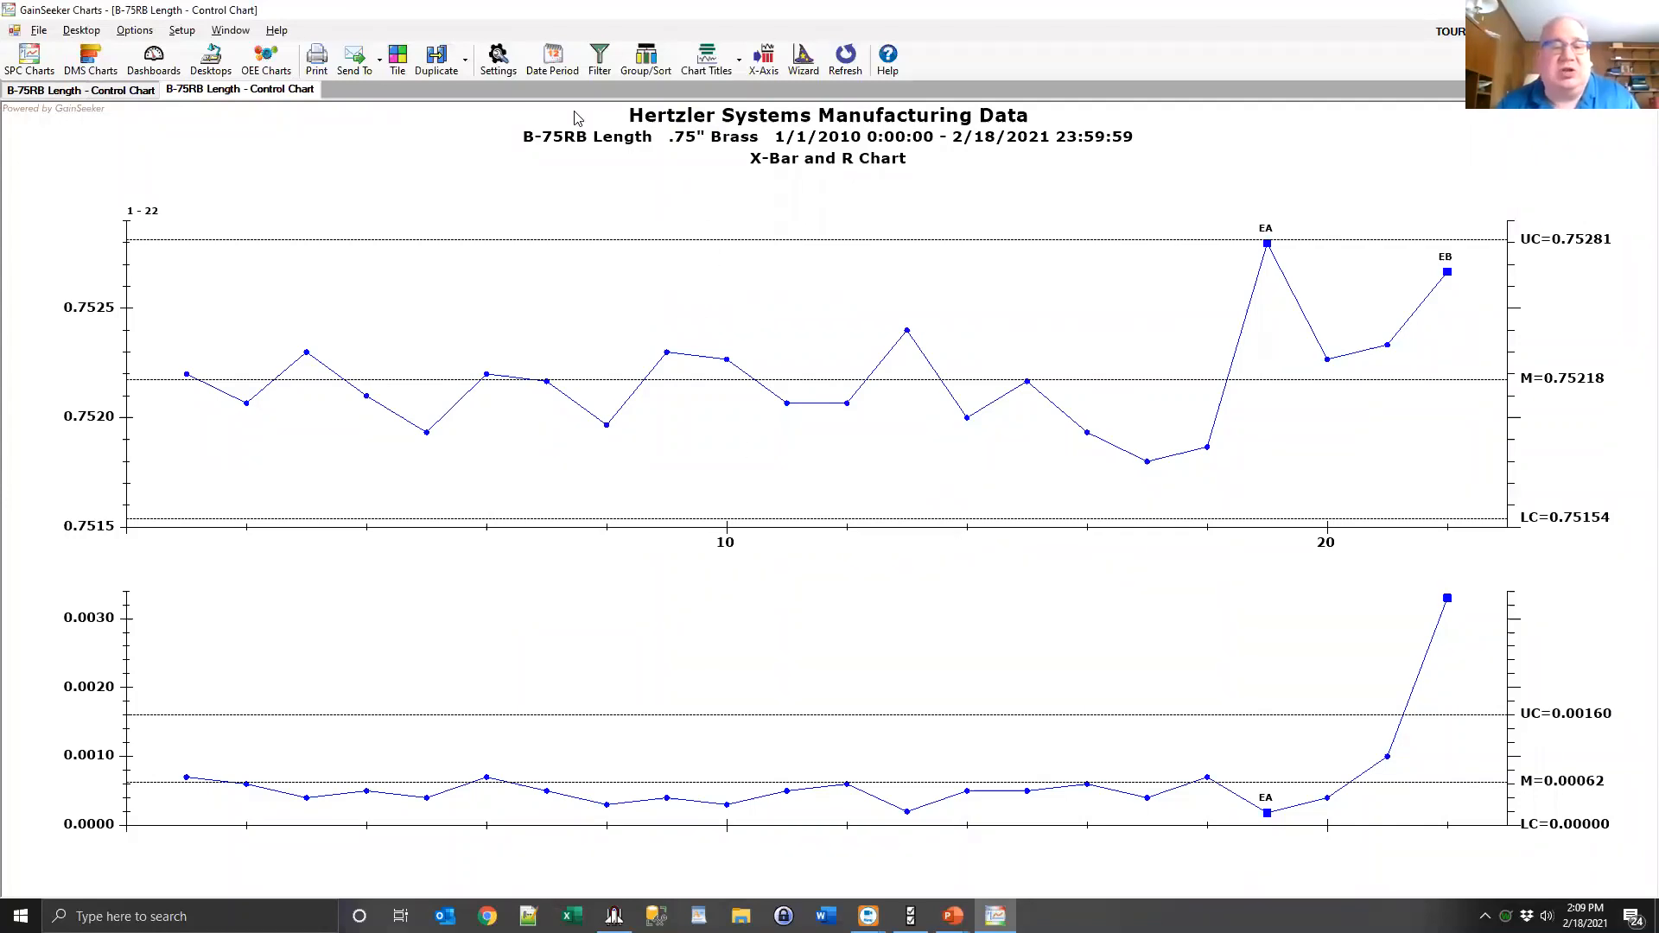
click(498, 54)
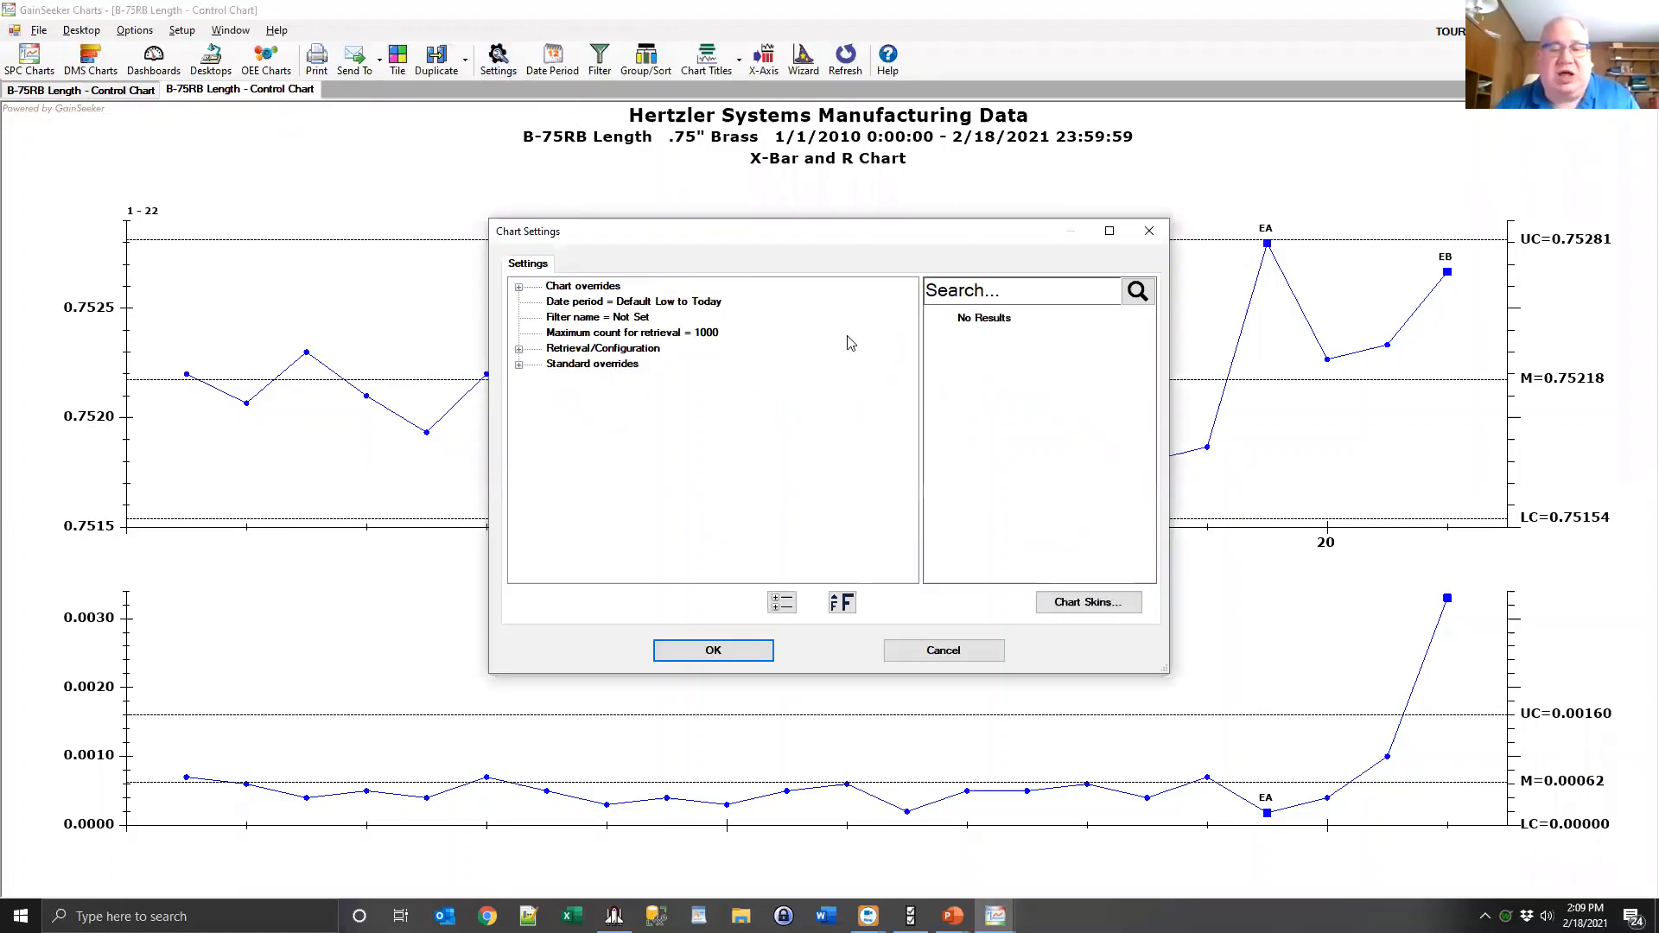
click(997, 288)
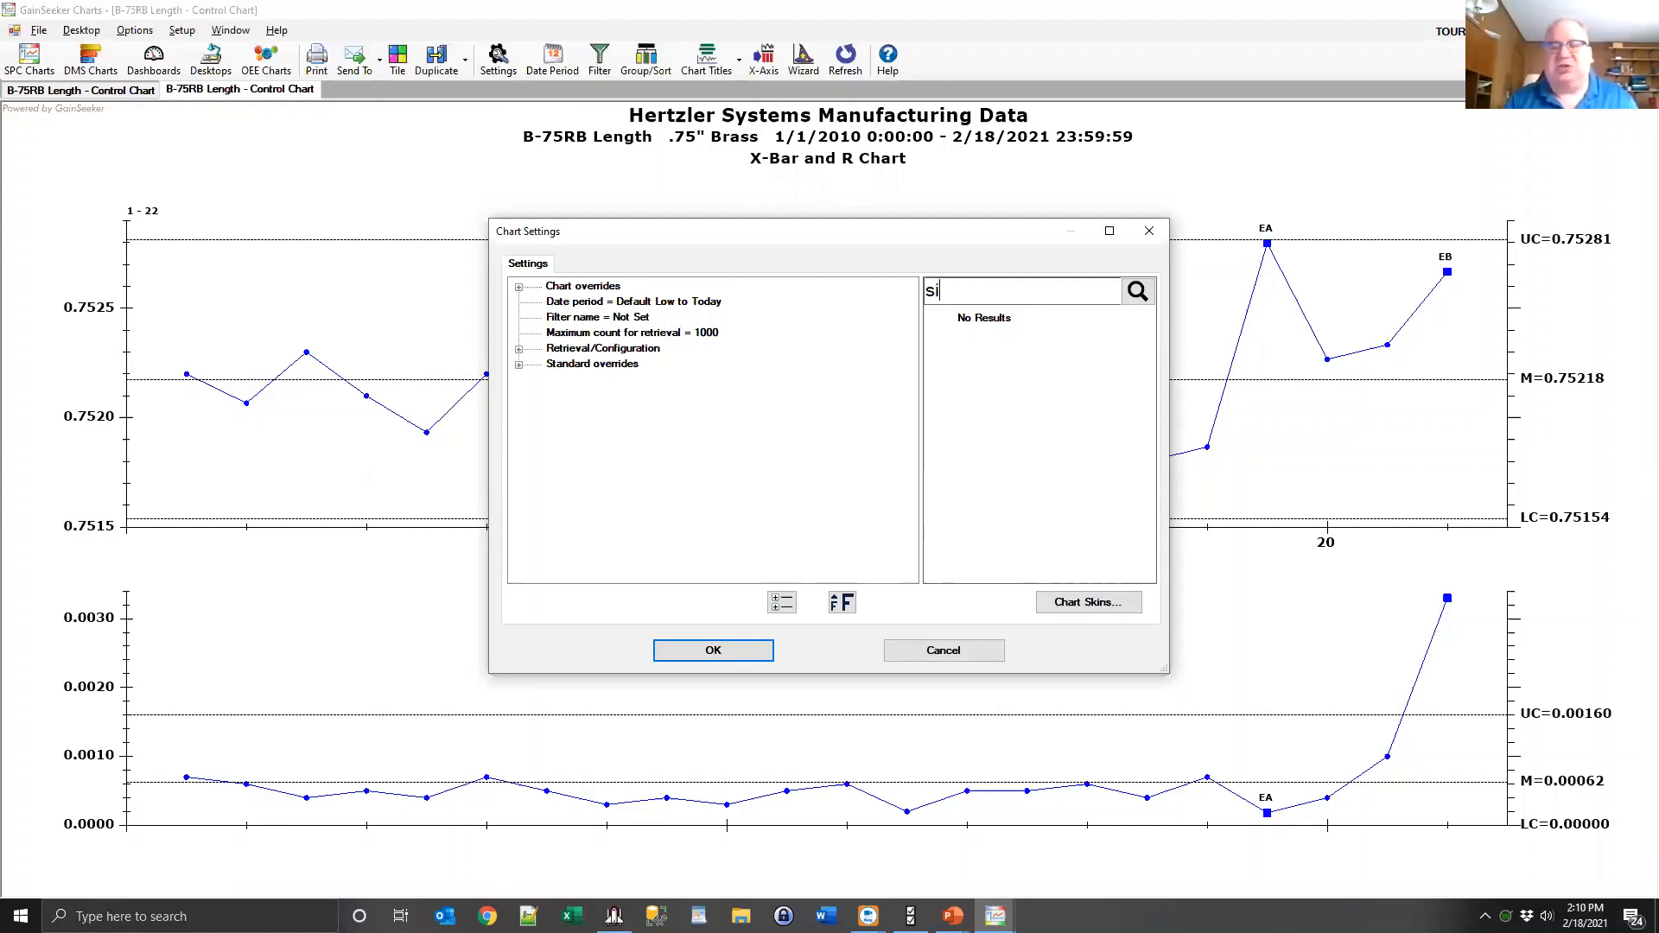
text(gma)
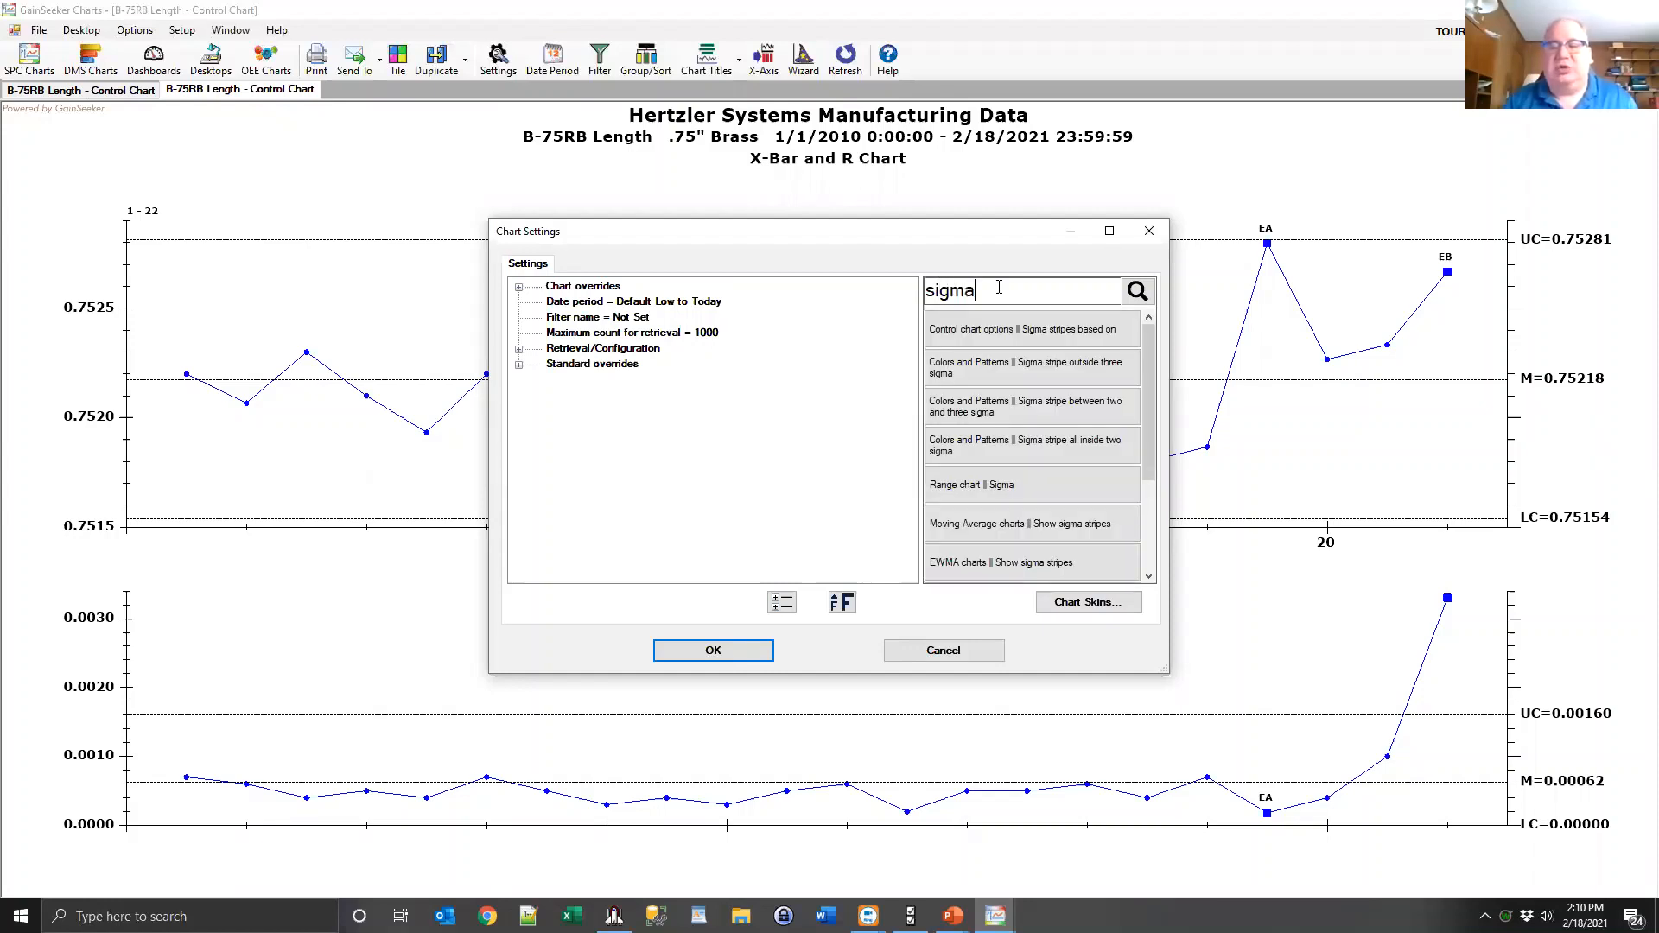
text( s)
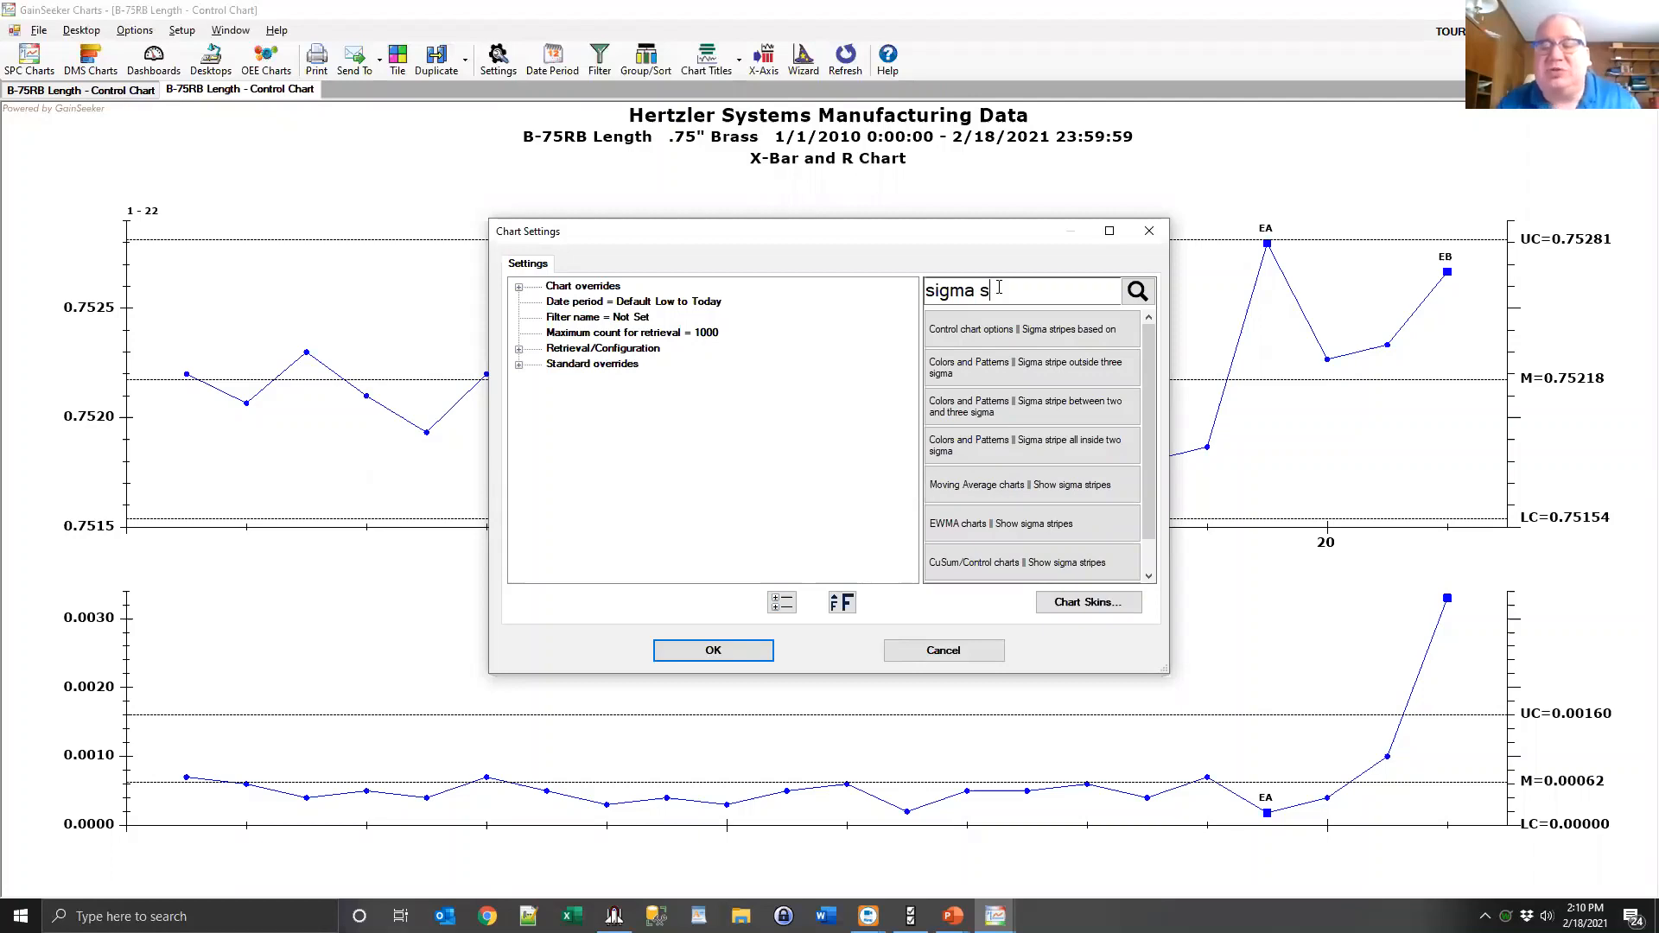
text(trip)
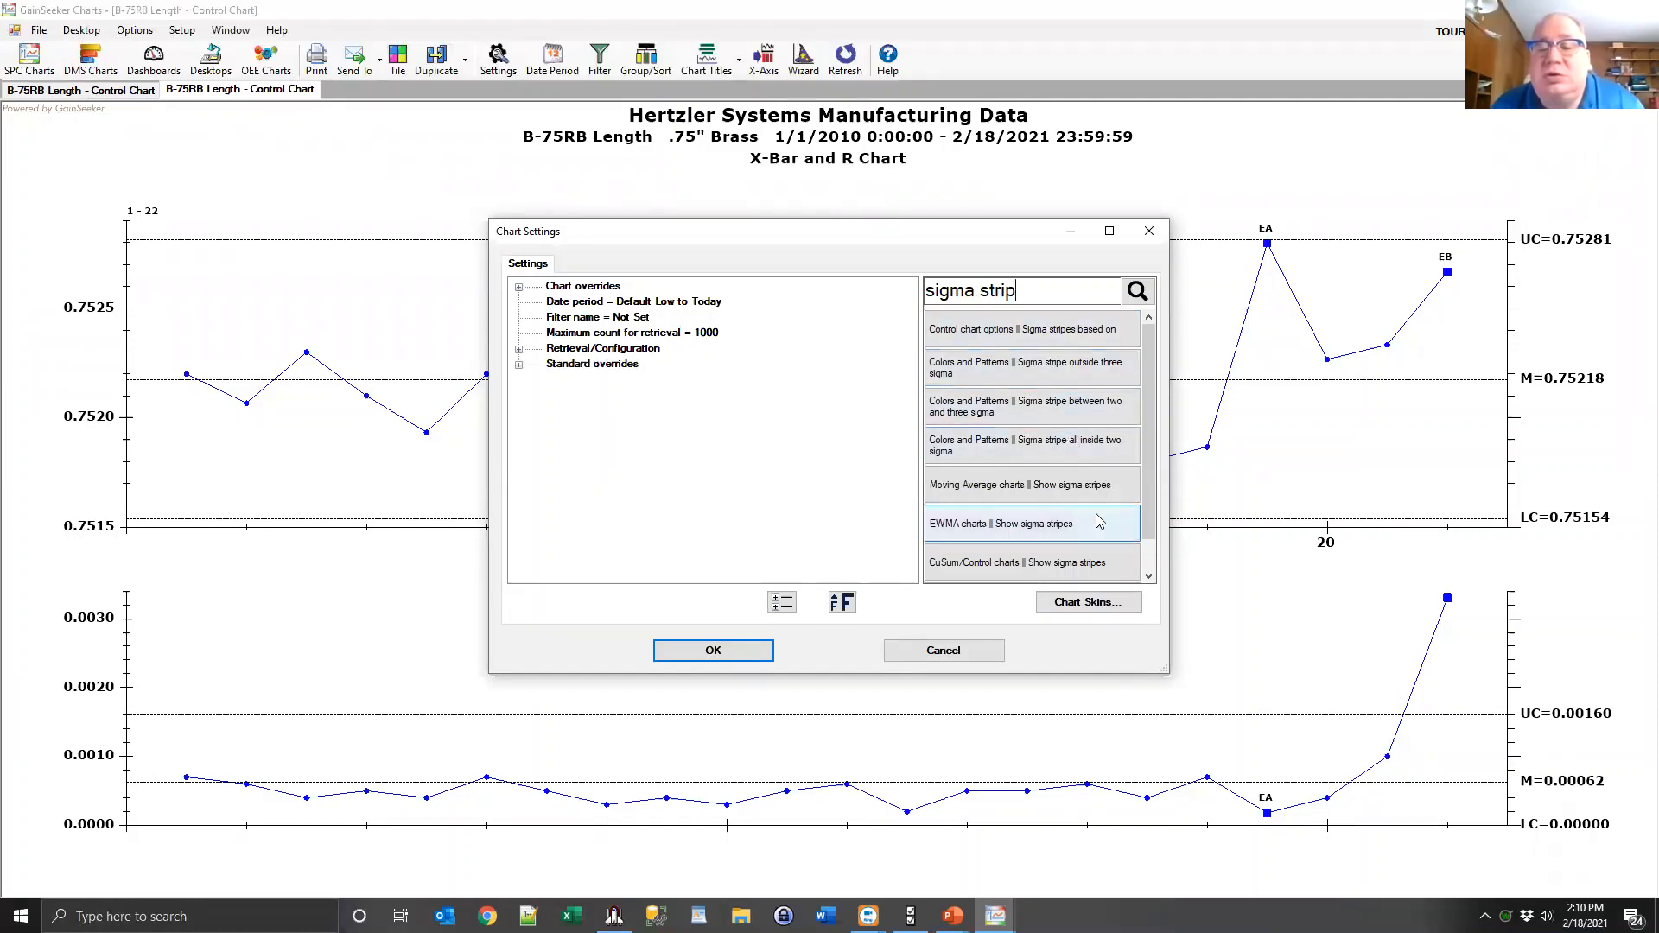
scroll(1135, 498, down, 1)
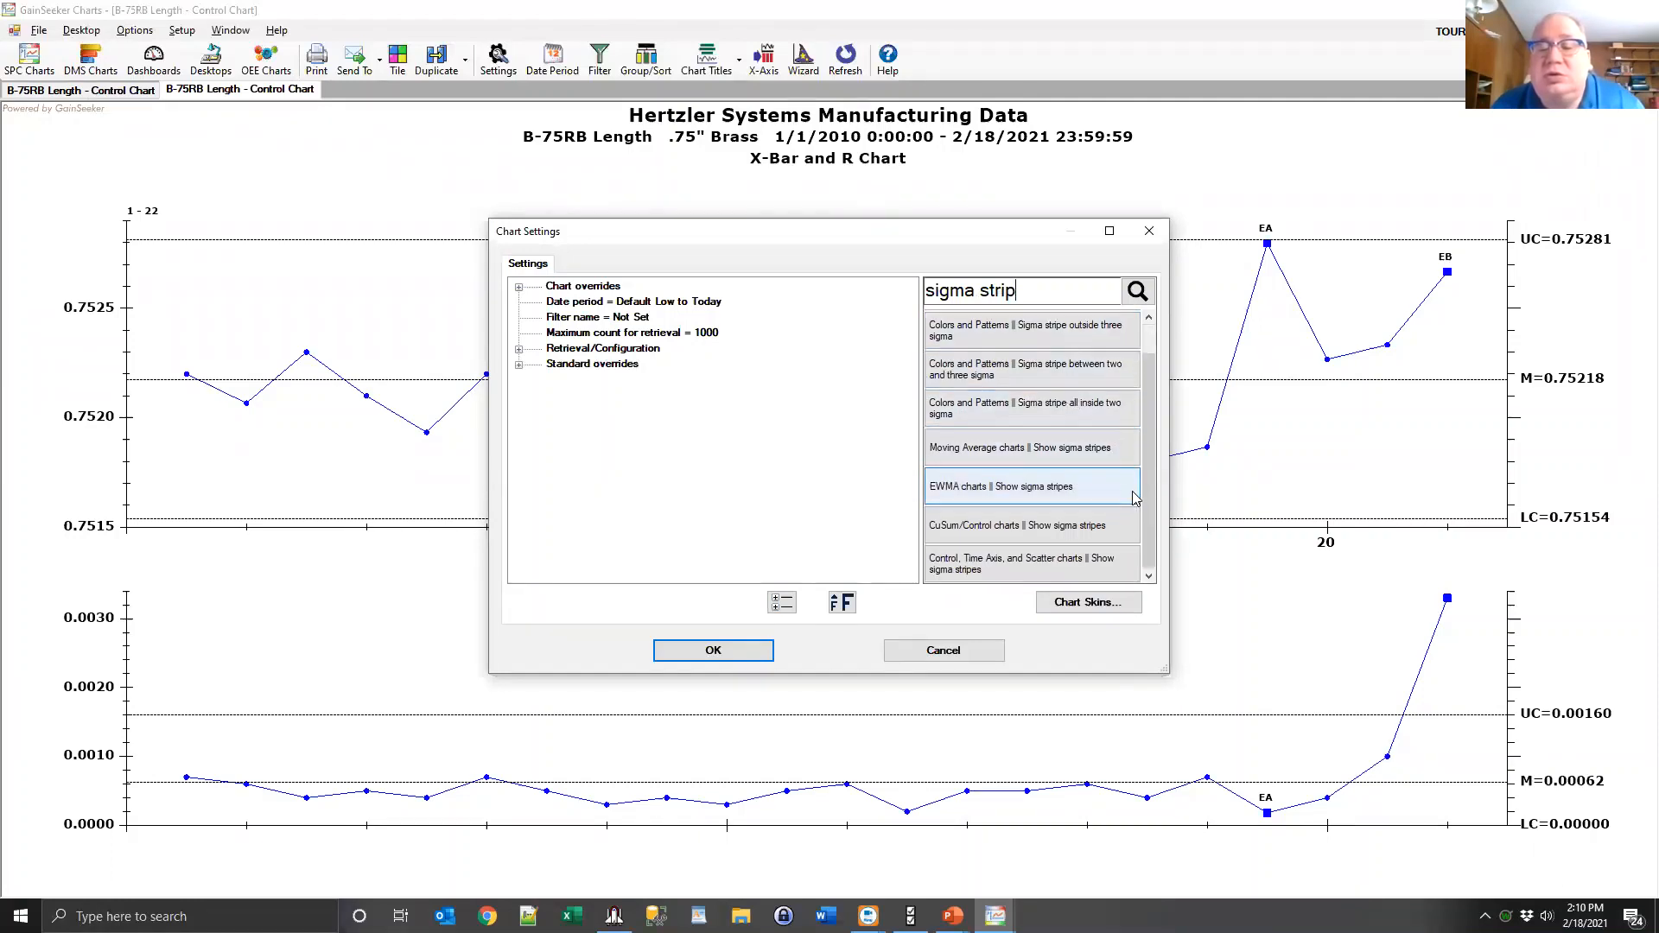
click(1033, 563)
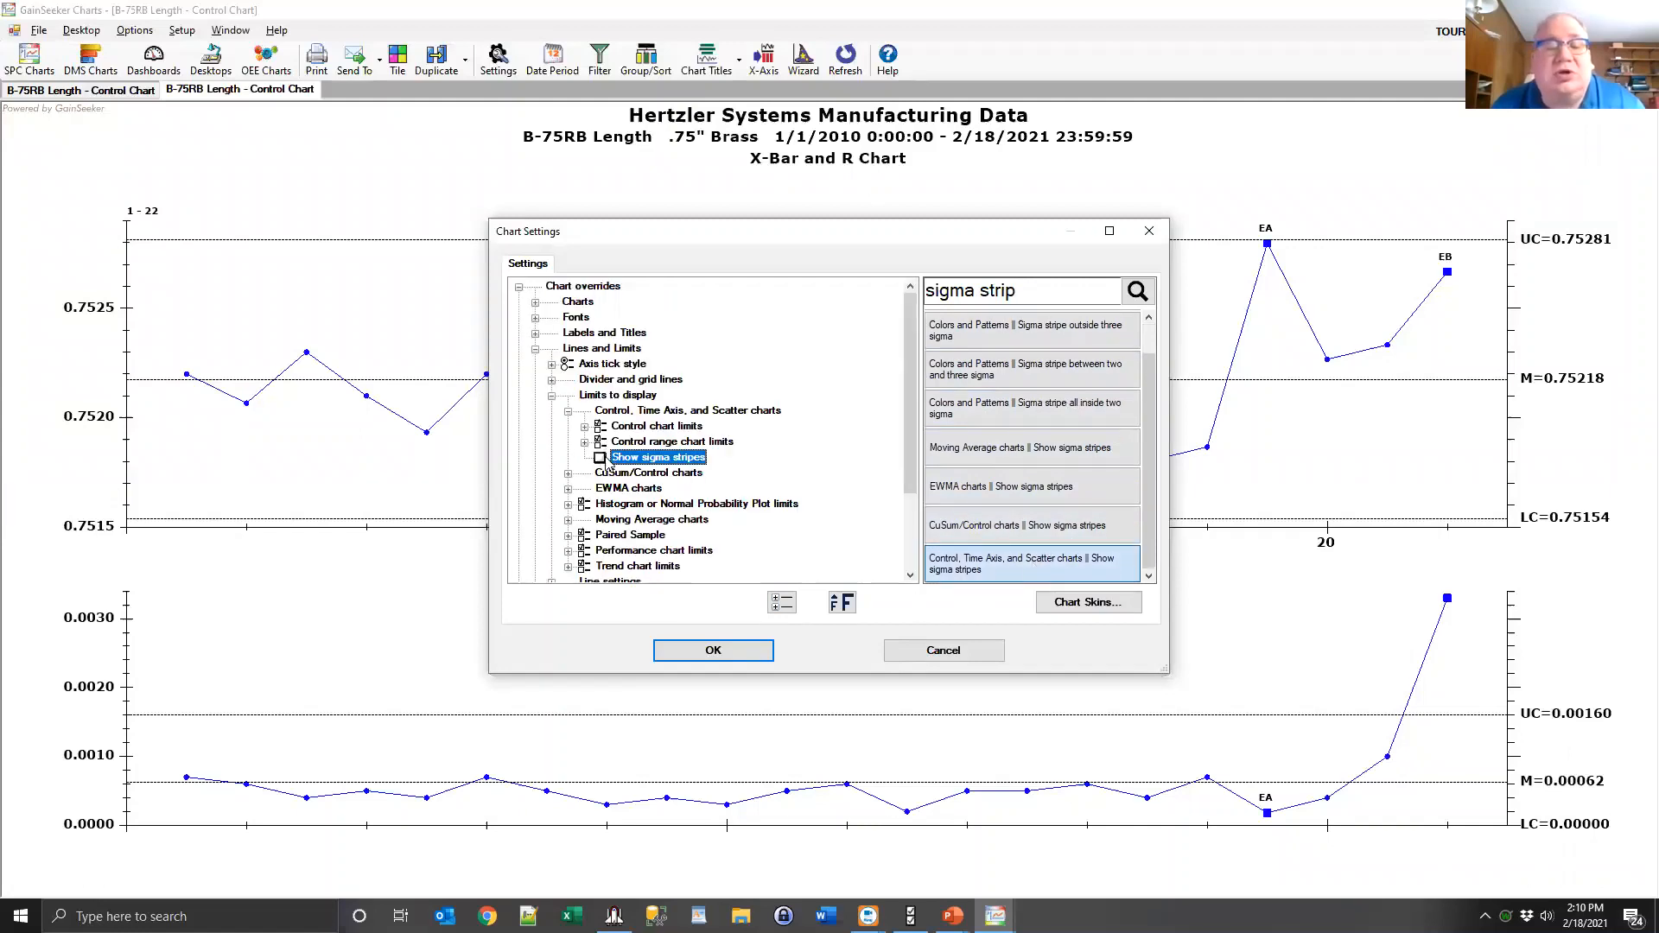
click(600, 457)
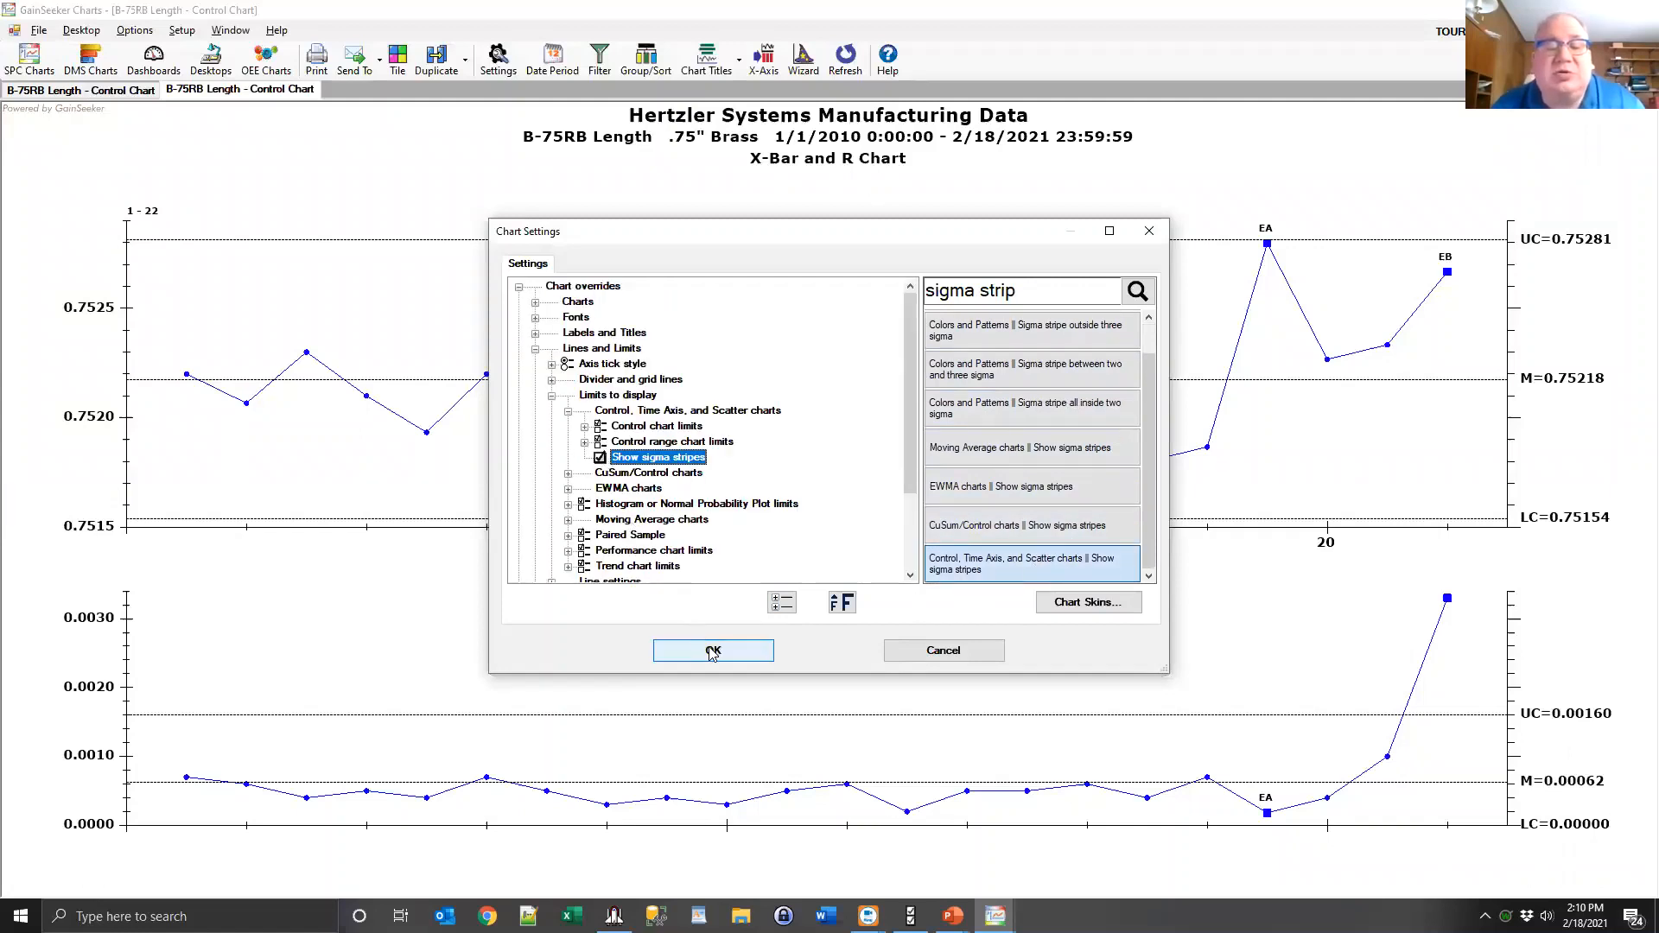
click(709, 648)
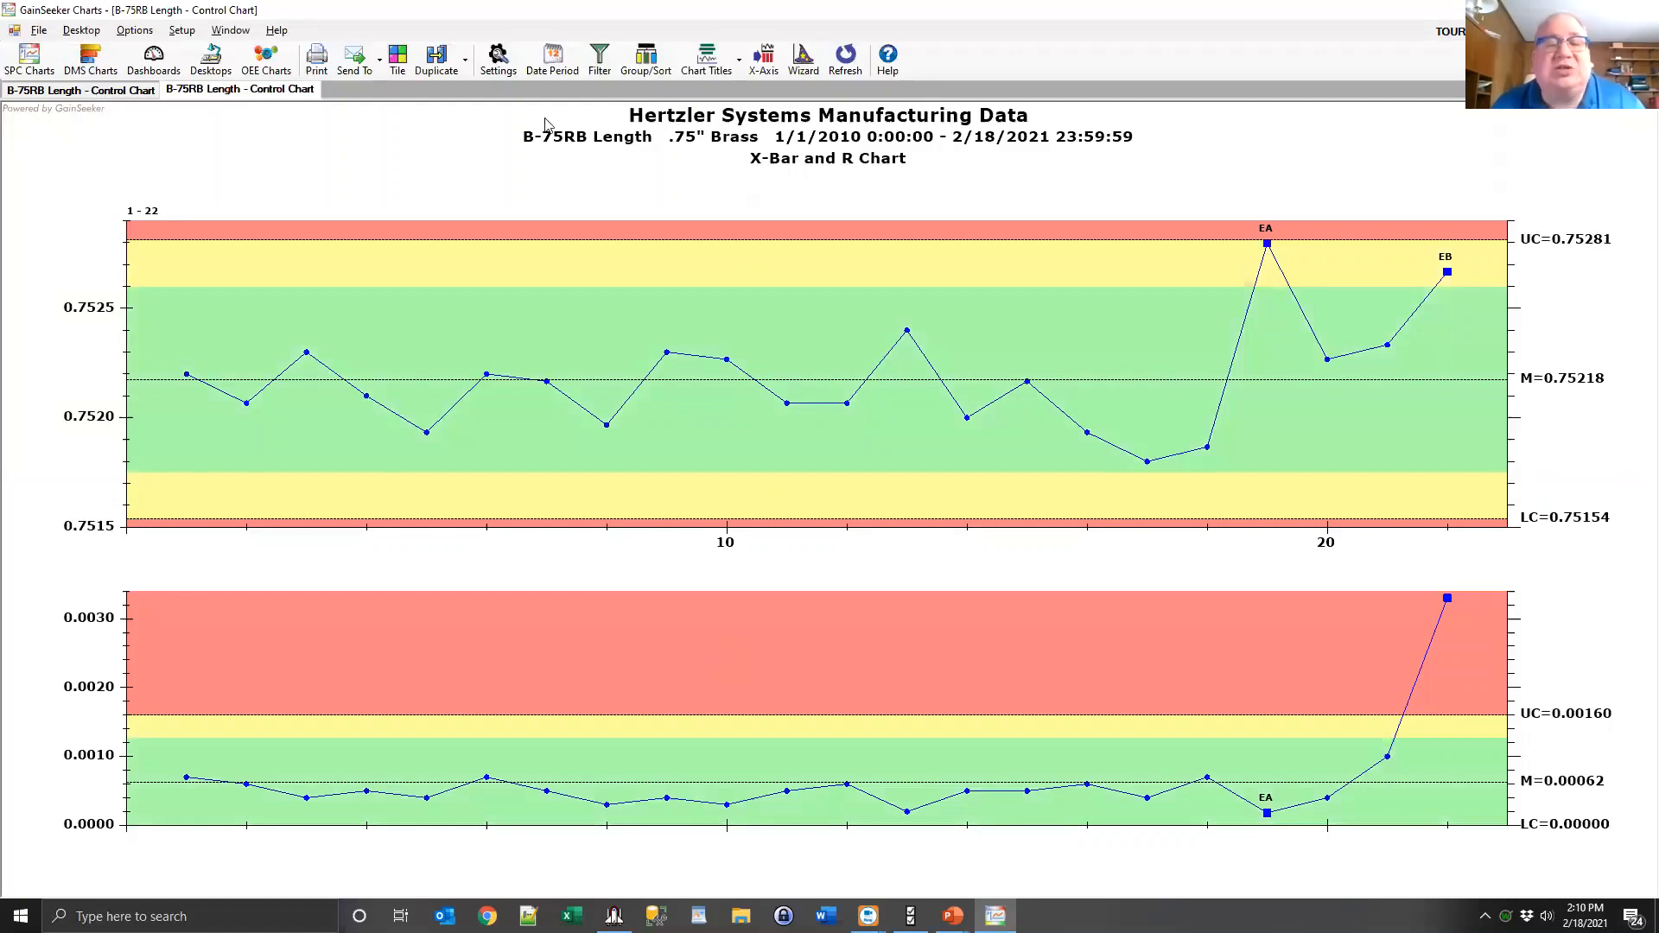
Search the chart settings for "bar ch", and enable drawing bar charts for subgroup and range values and individual data points for each subgroup.
click(496, 61)
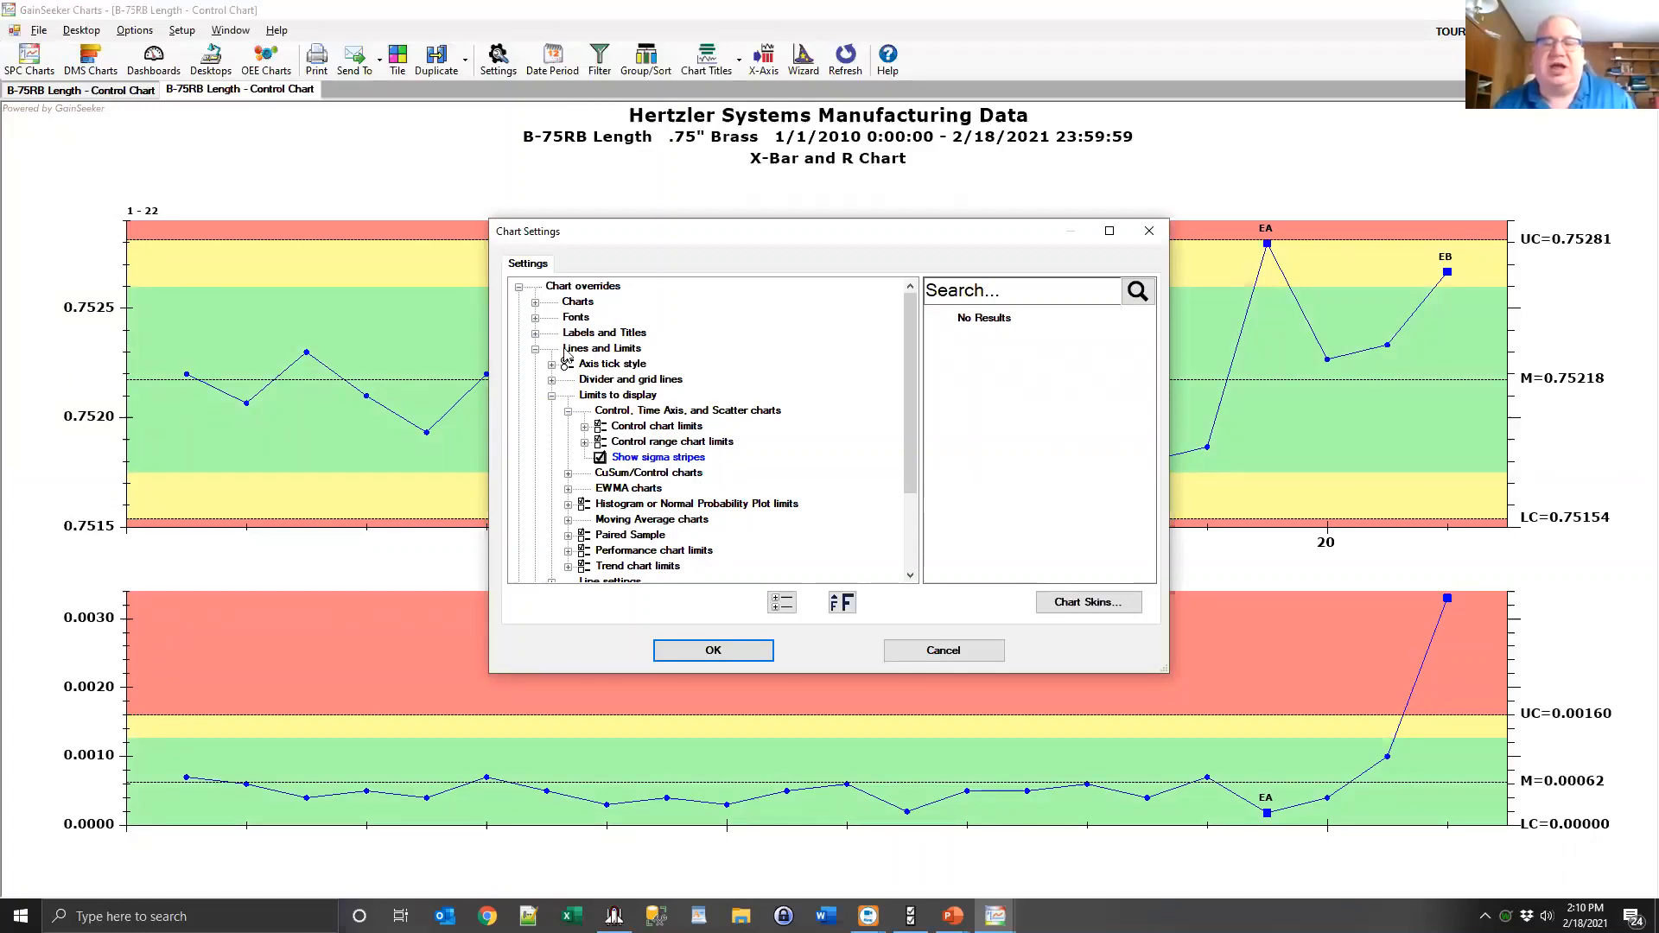
click(1004, 291)
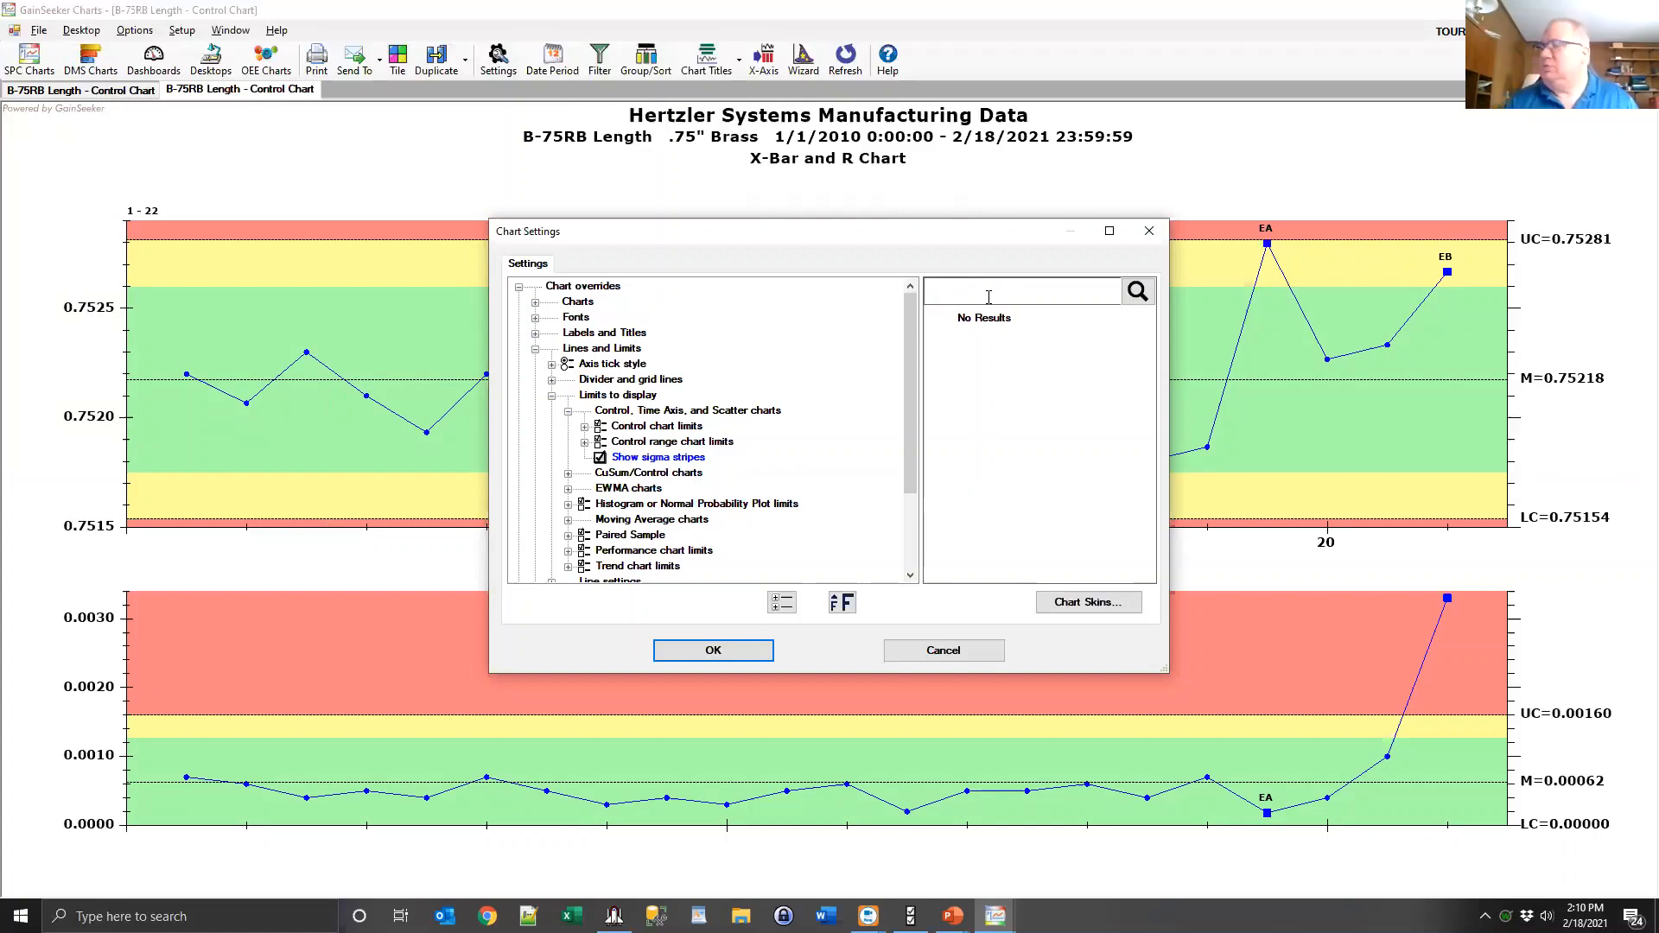
text(bar ch)
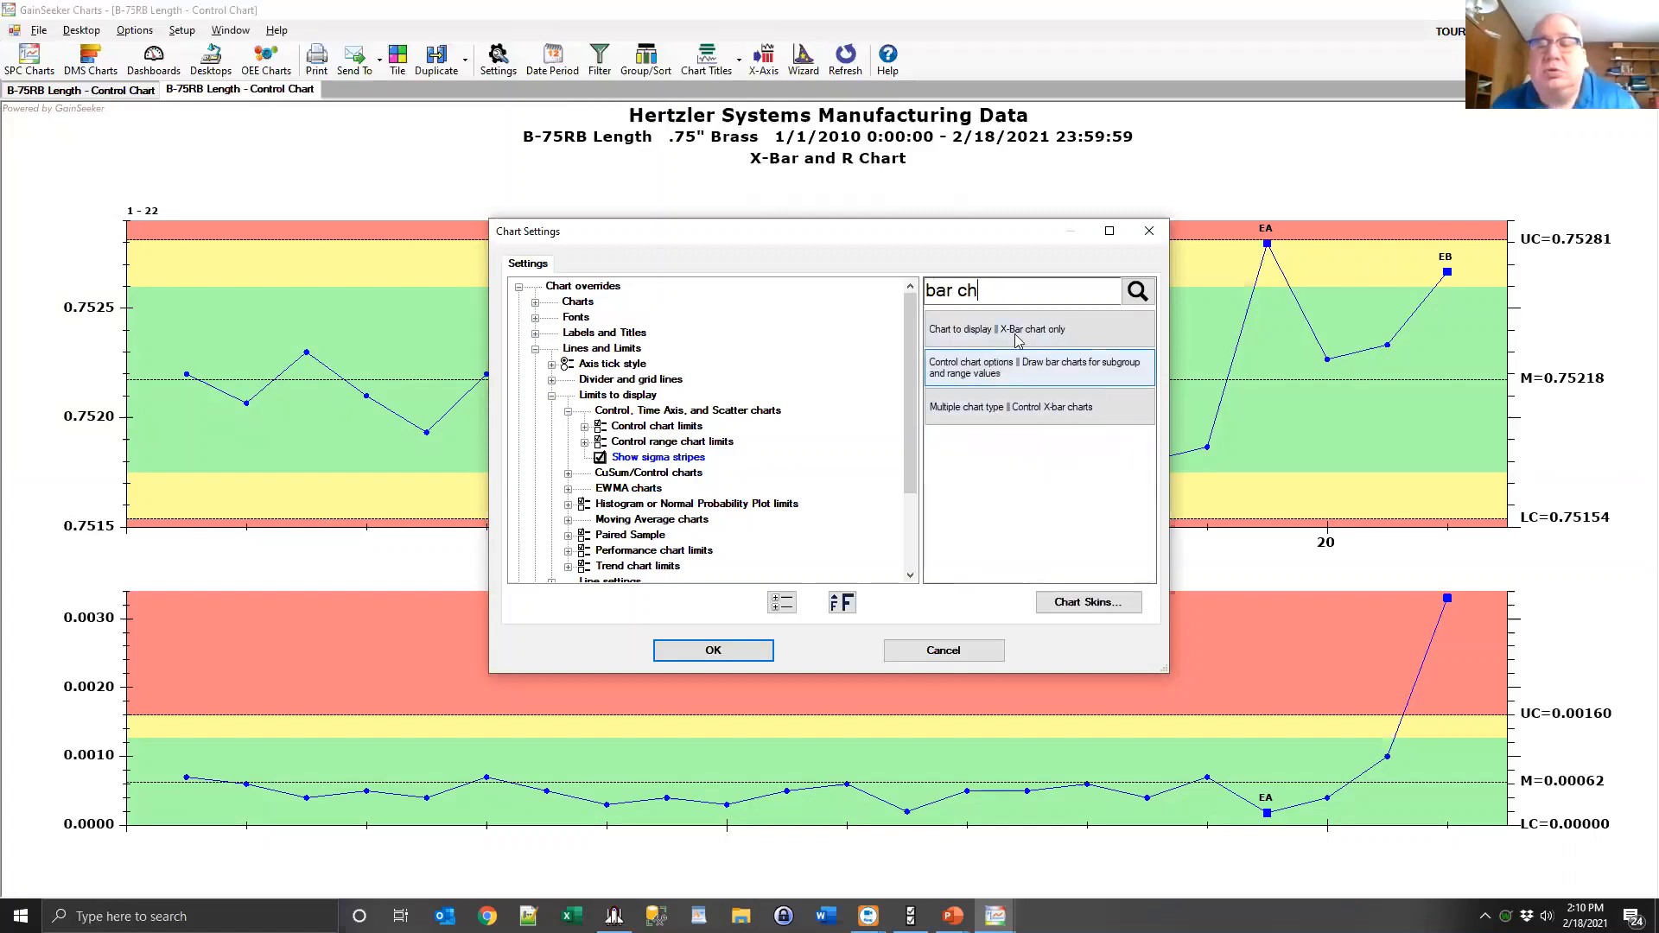
click(1038, 373)
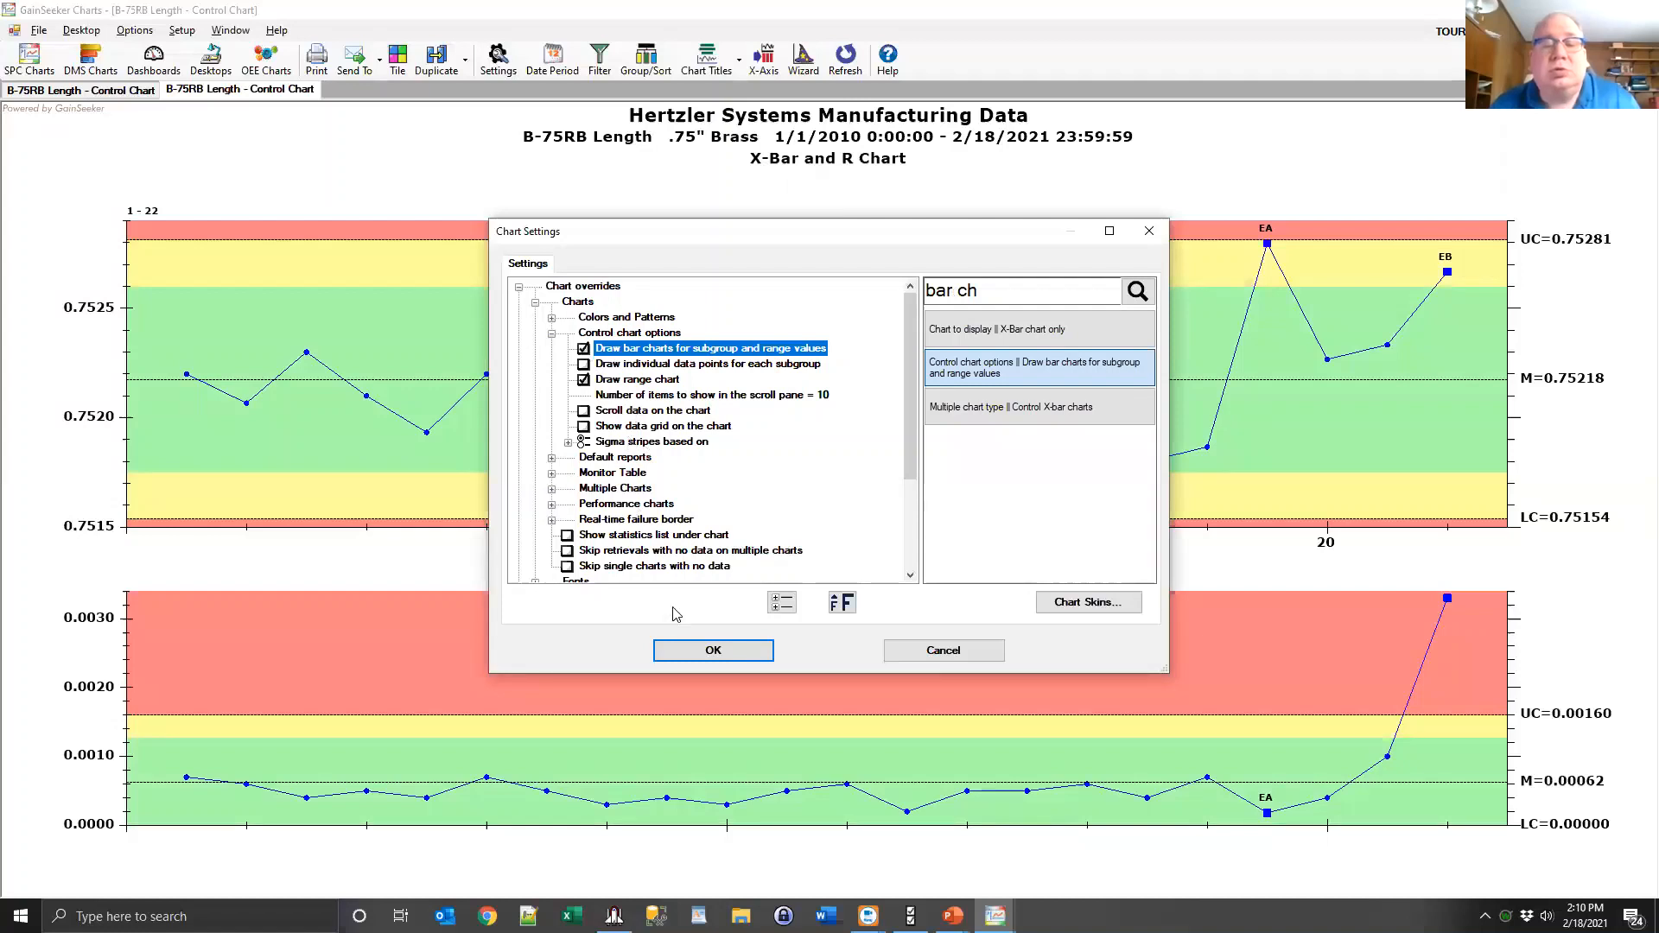
click(585, 364)
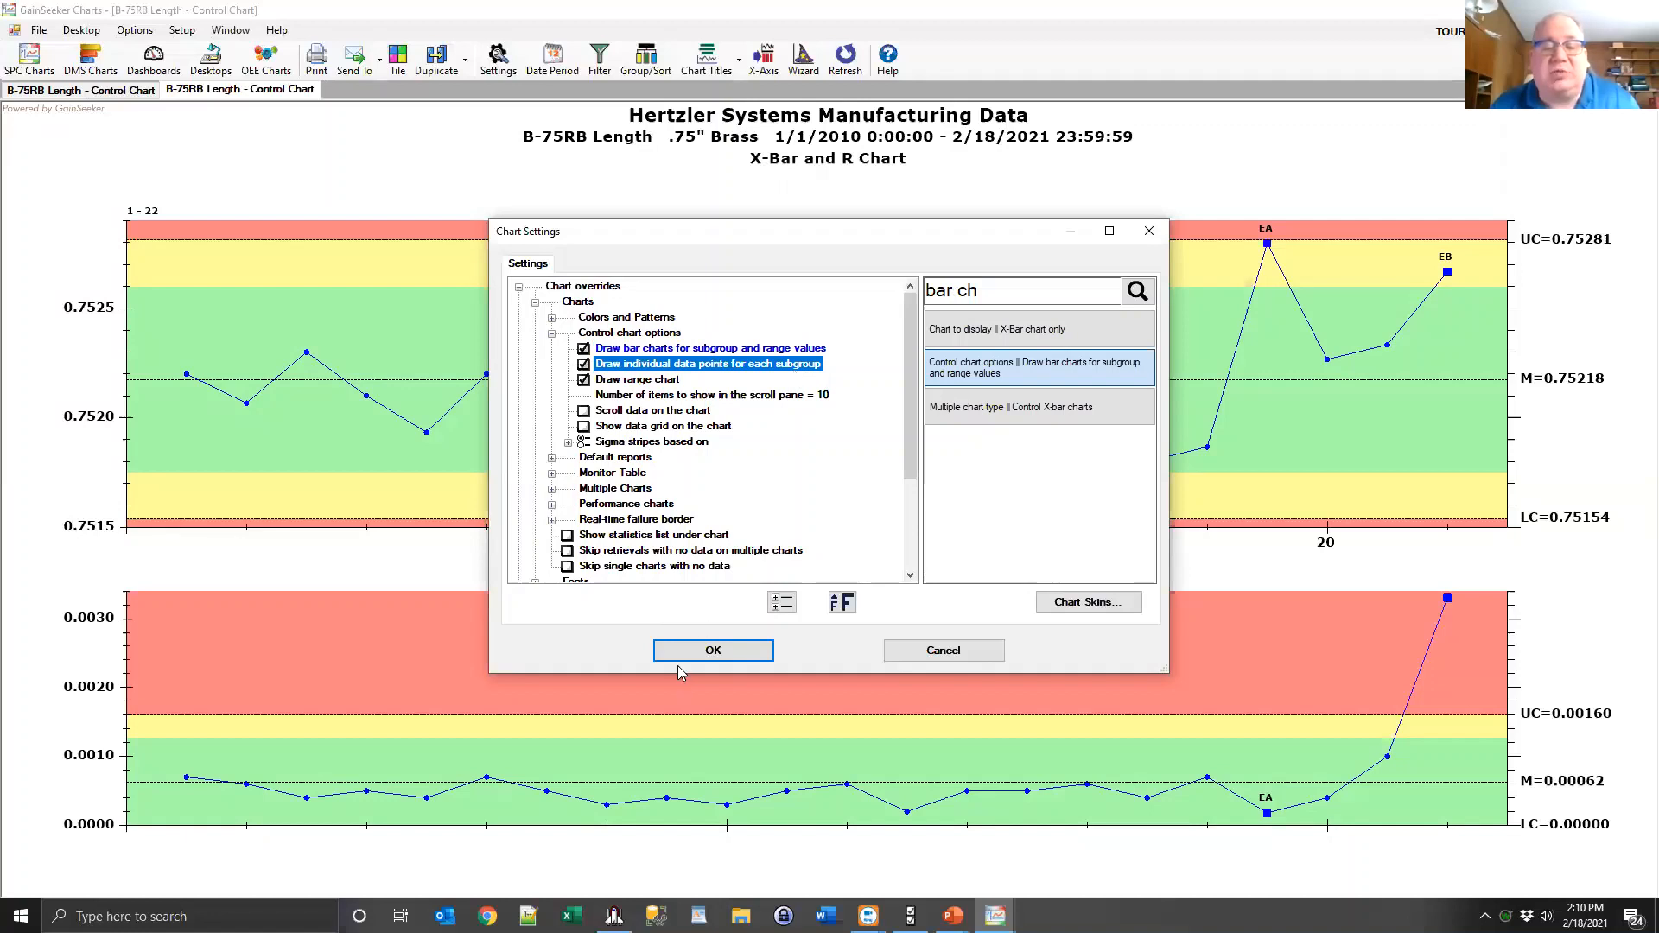
click(715, 653)
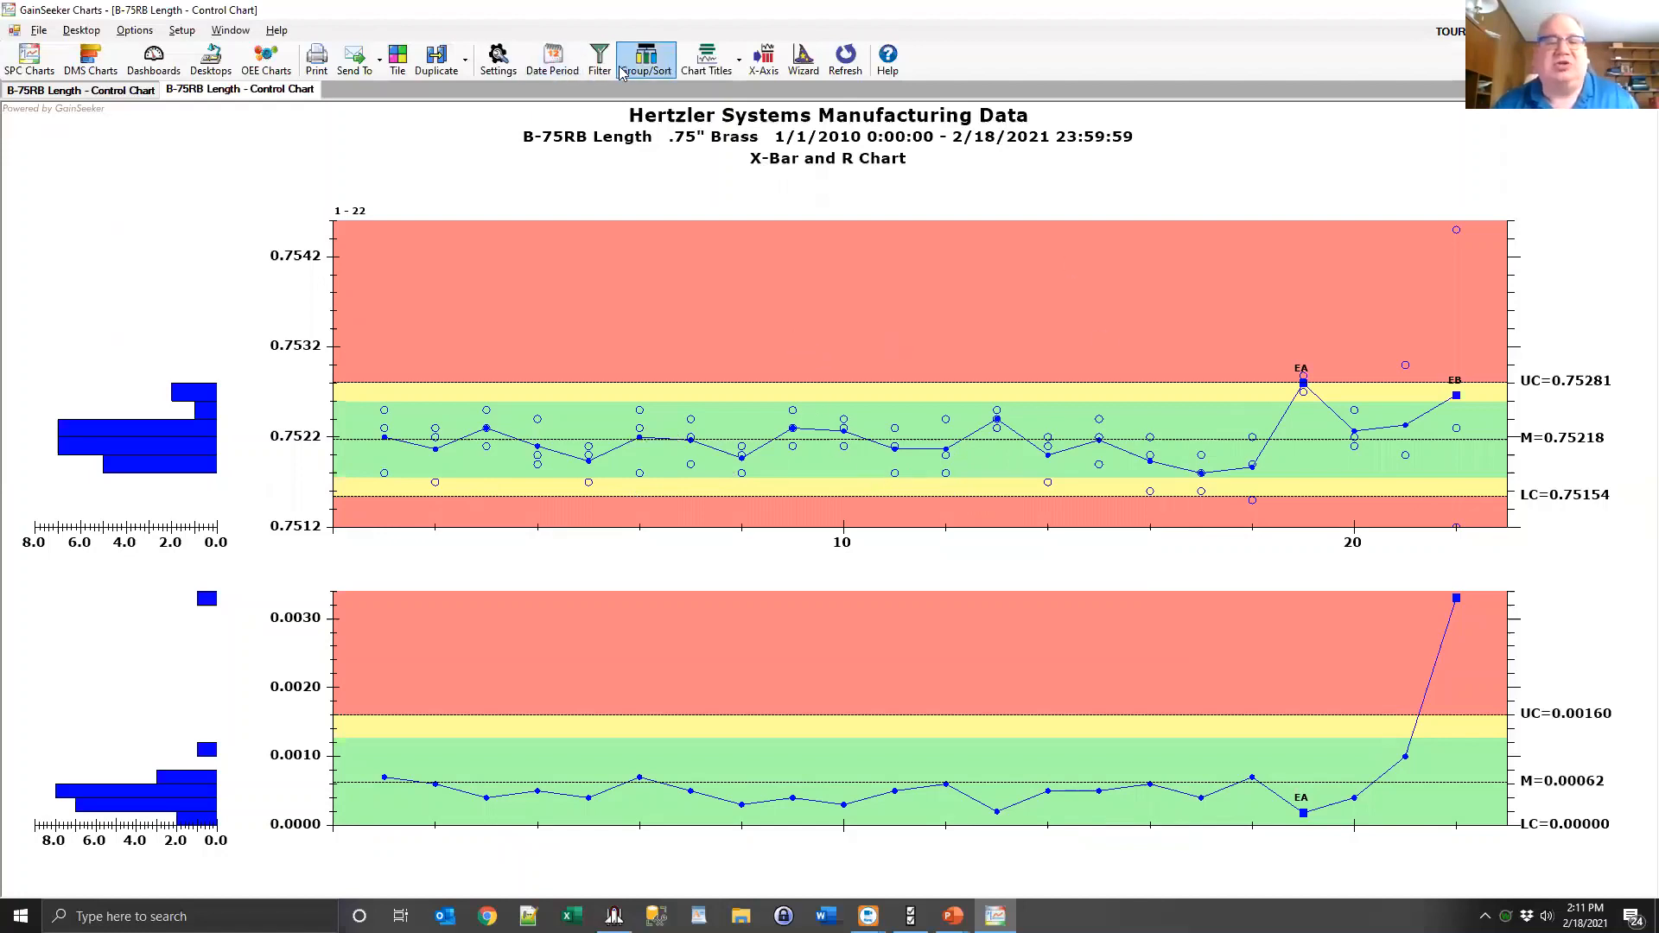
Search the chart settings for "scroll", and enable scrolling data on the B-75RB Length control chart.
click(498, 60)
click(1021, 292)
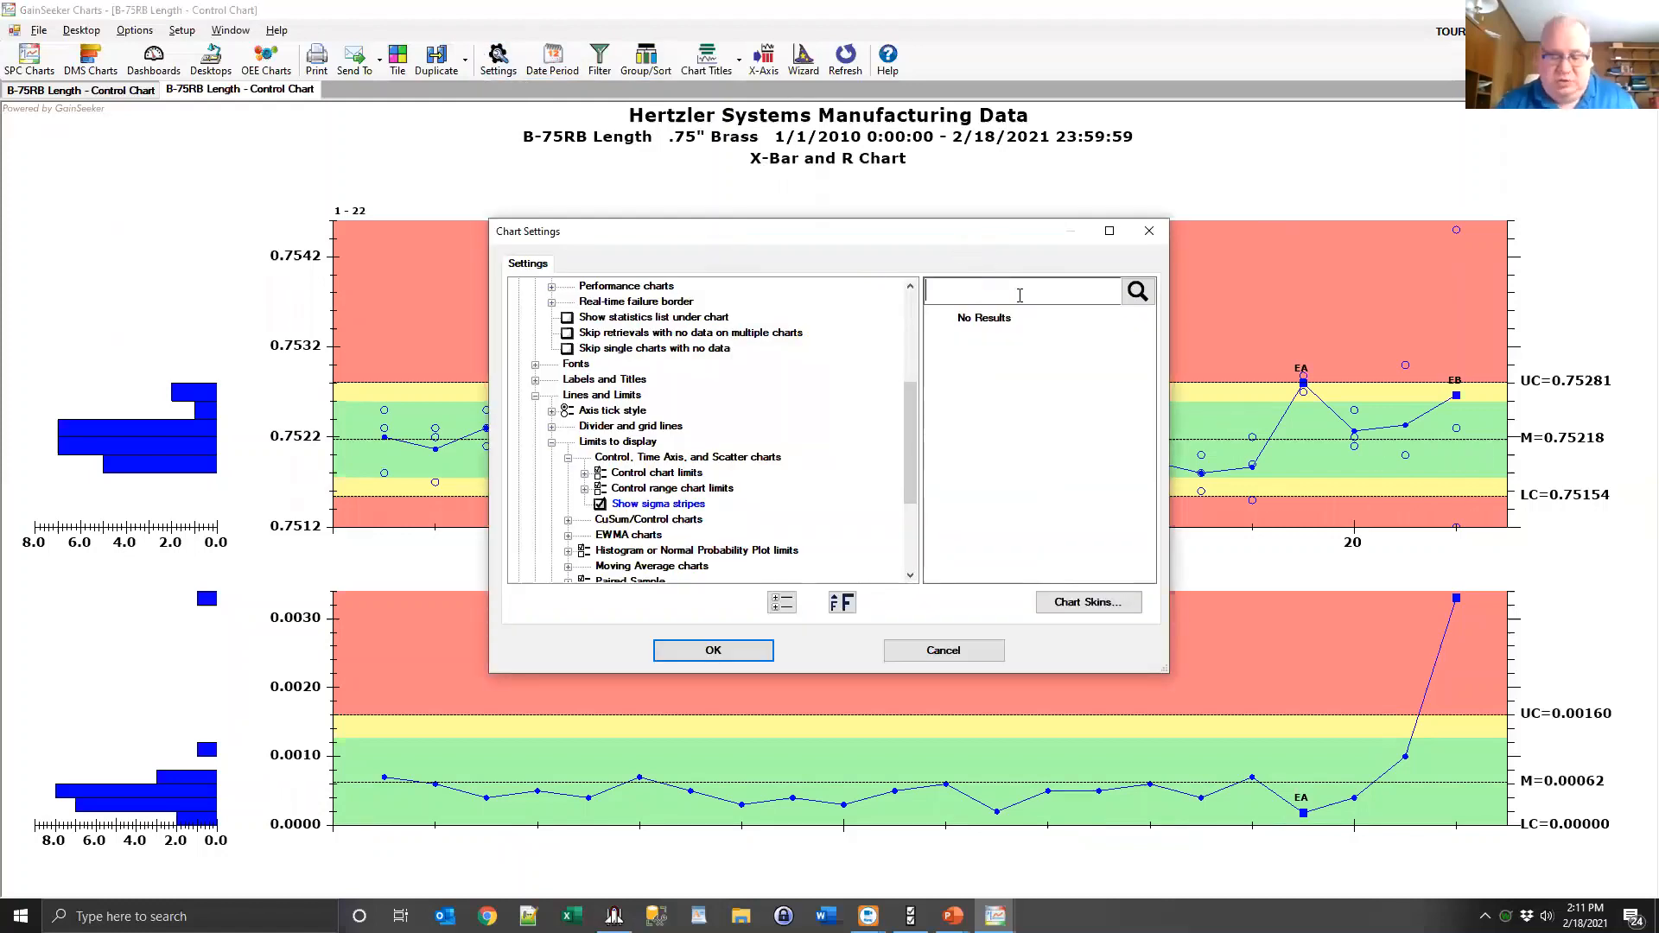
text(scroll)
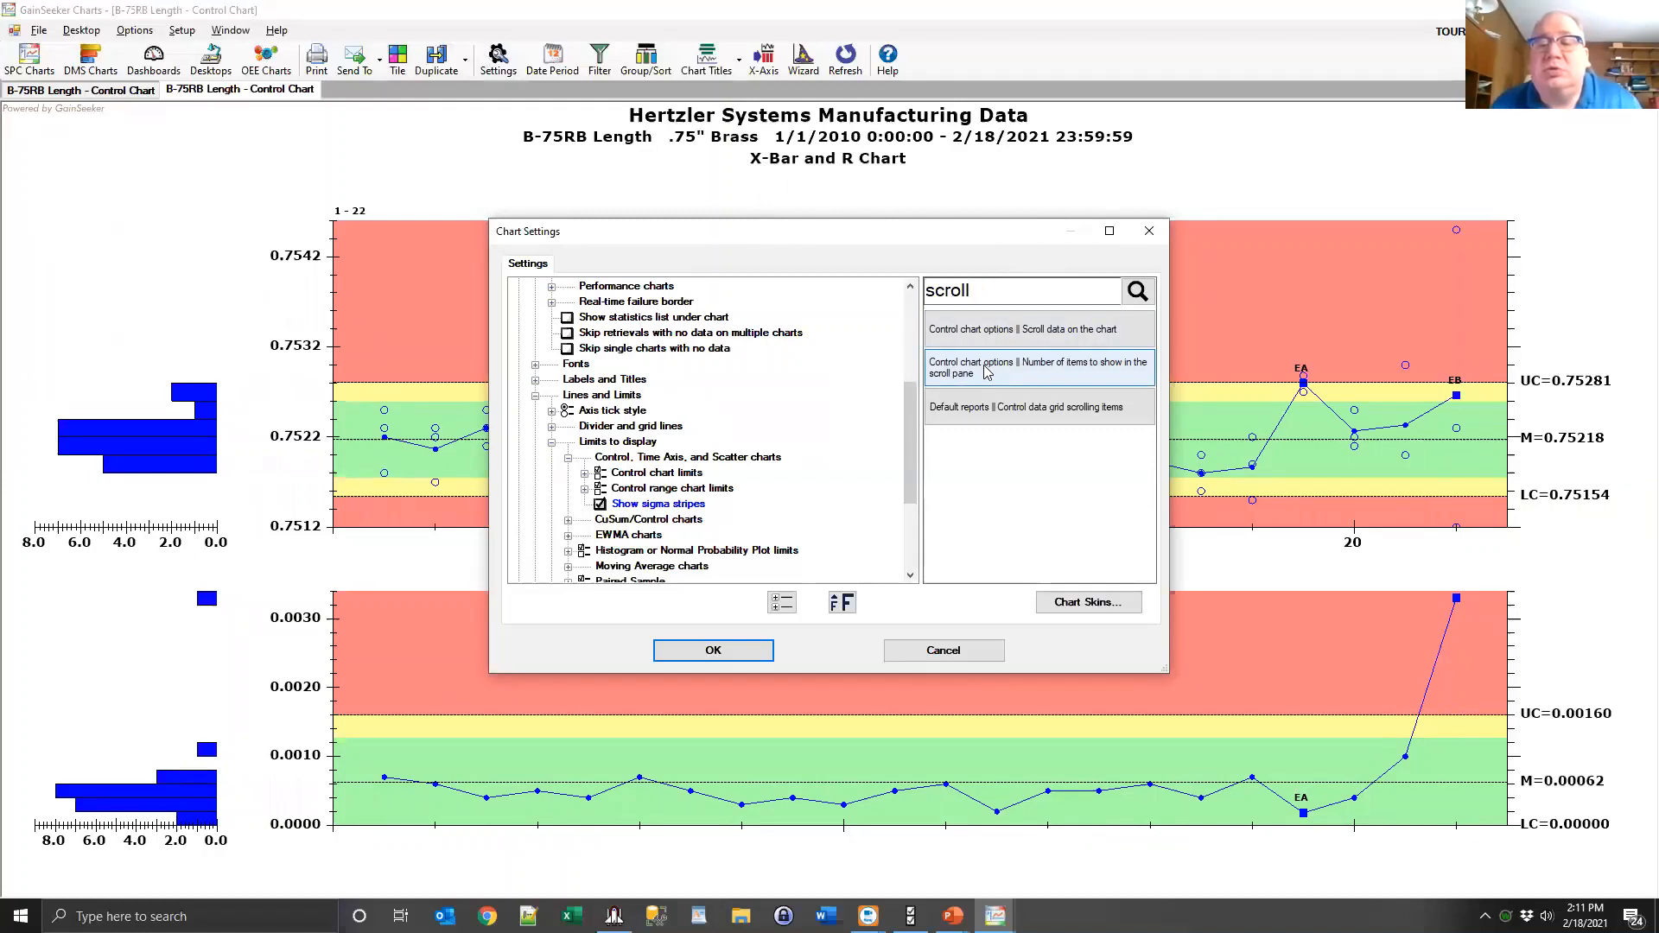
click(959, 332)
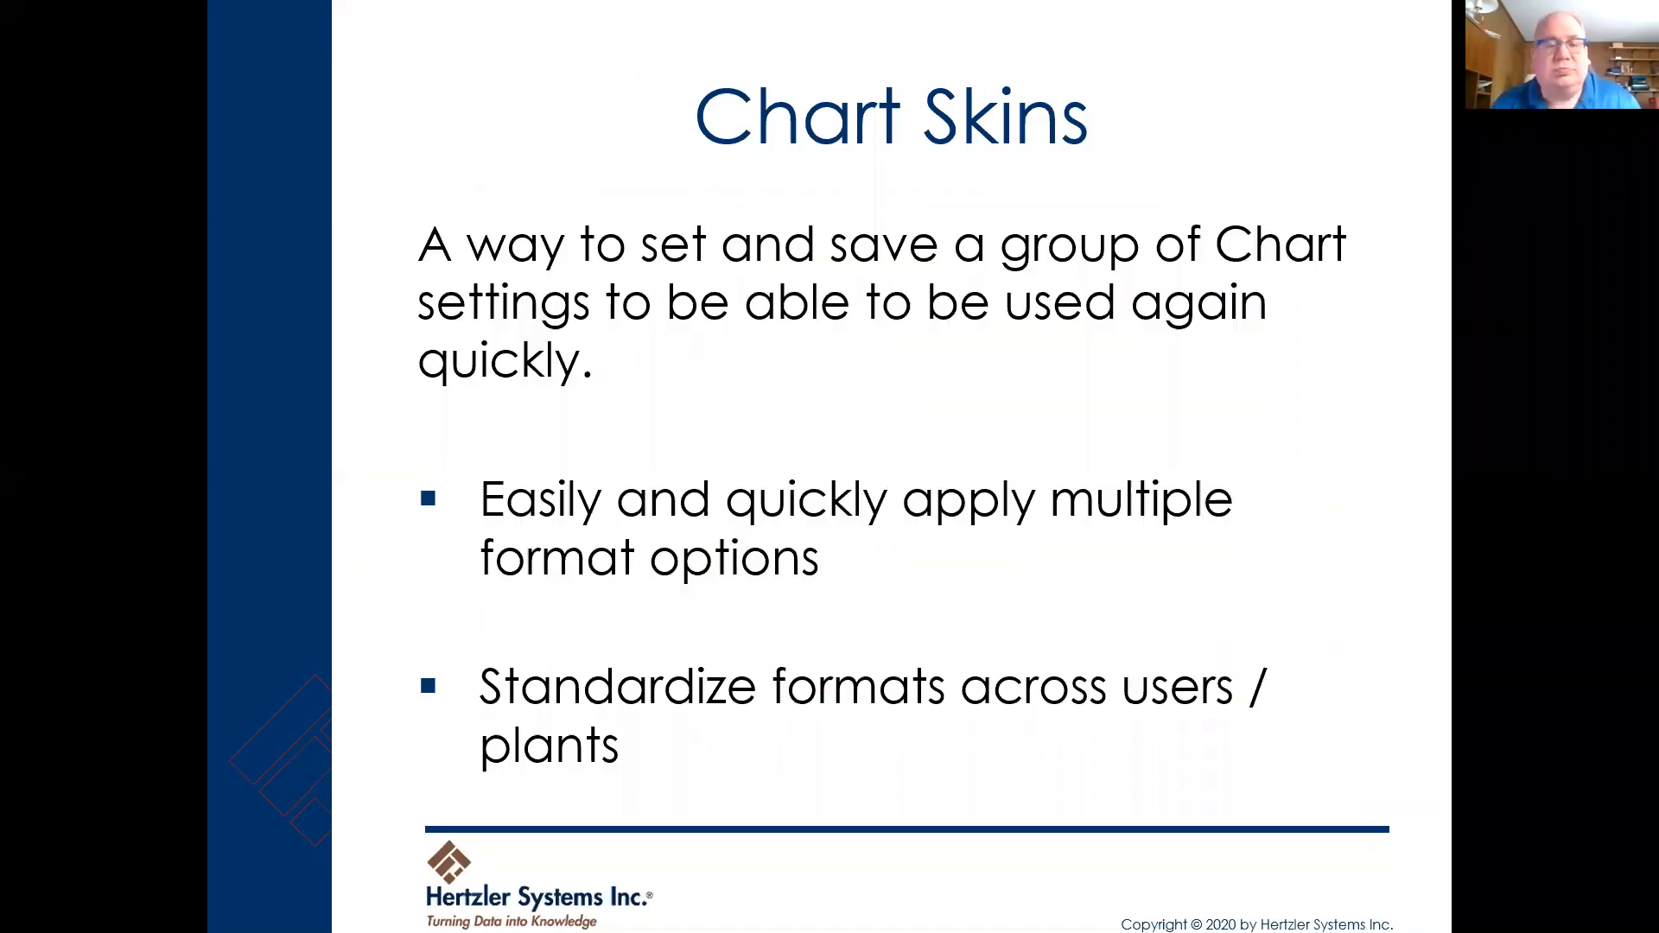
key(alt+Tab)
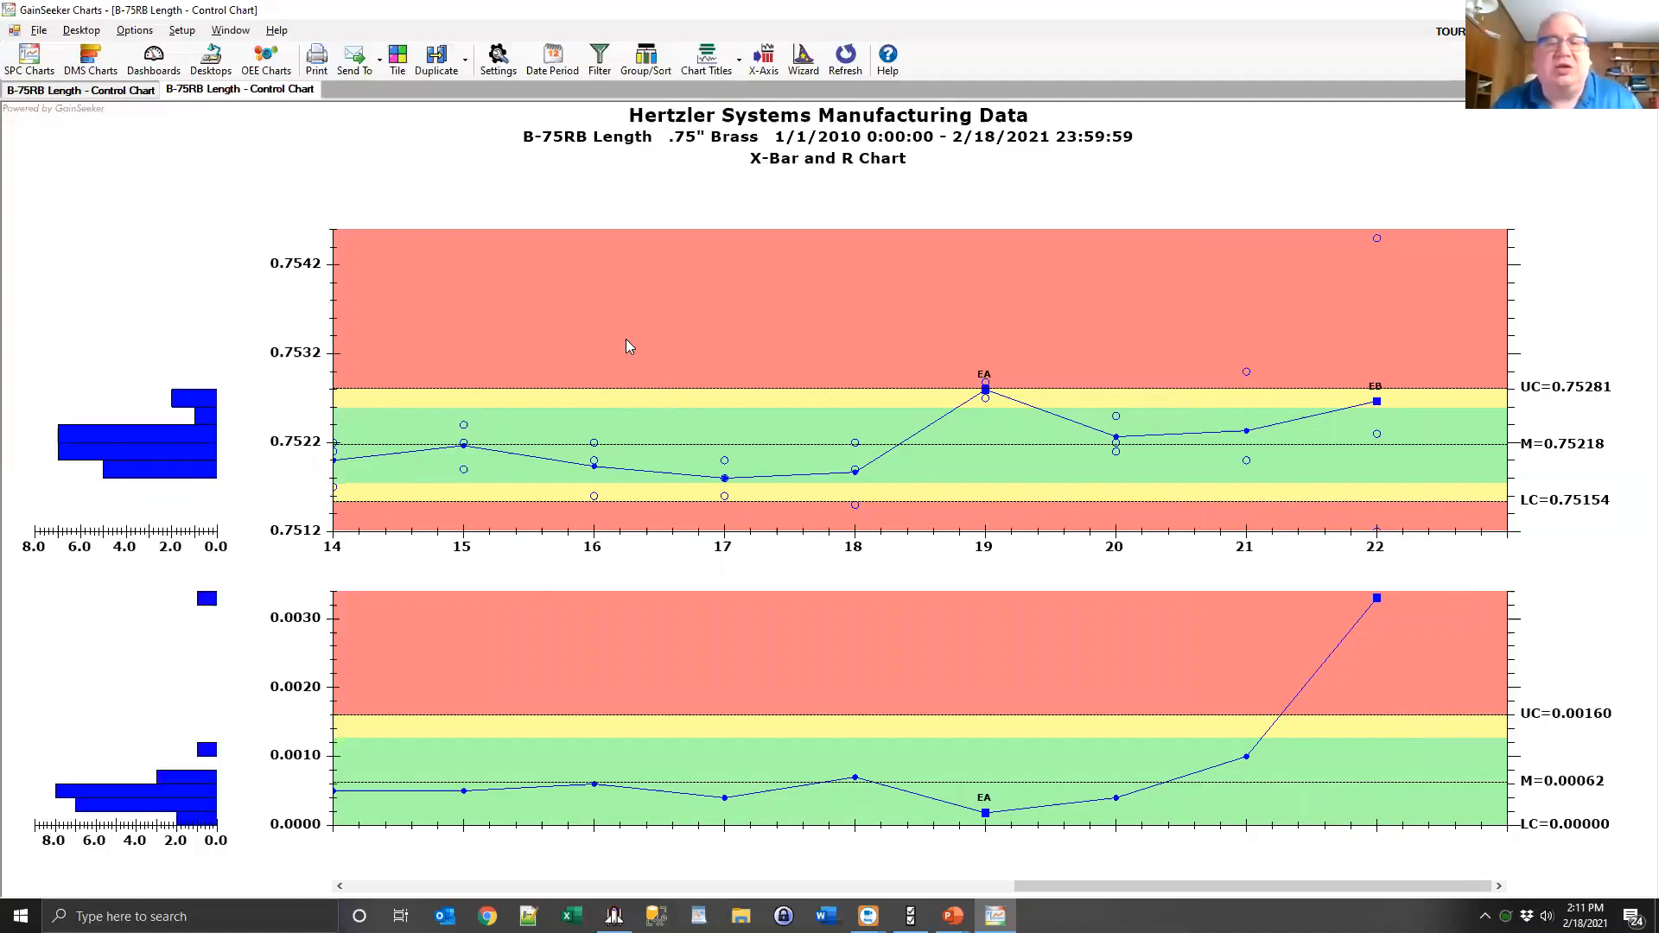
Save the current chart overrides as a new chart skin named TechTipsLive.
click(499, 60)
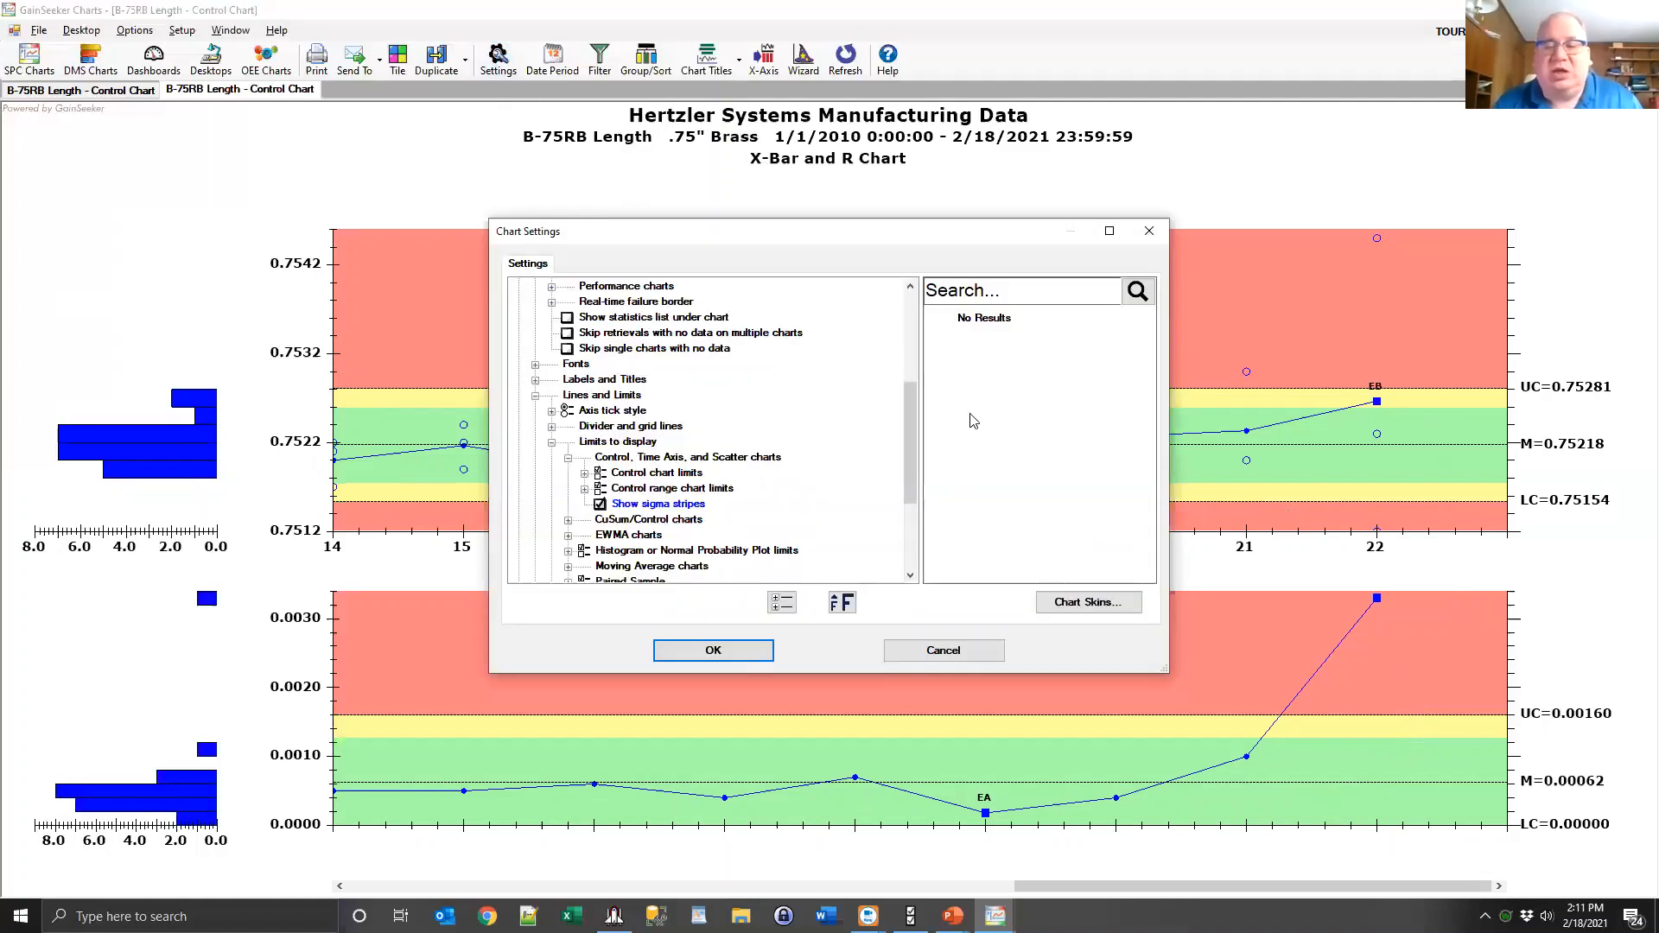
click(1080, 607)
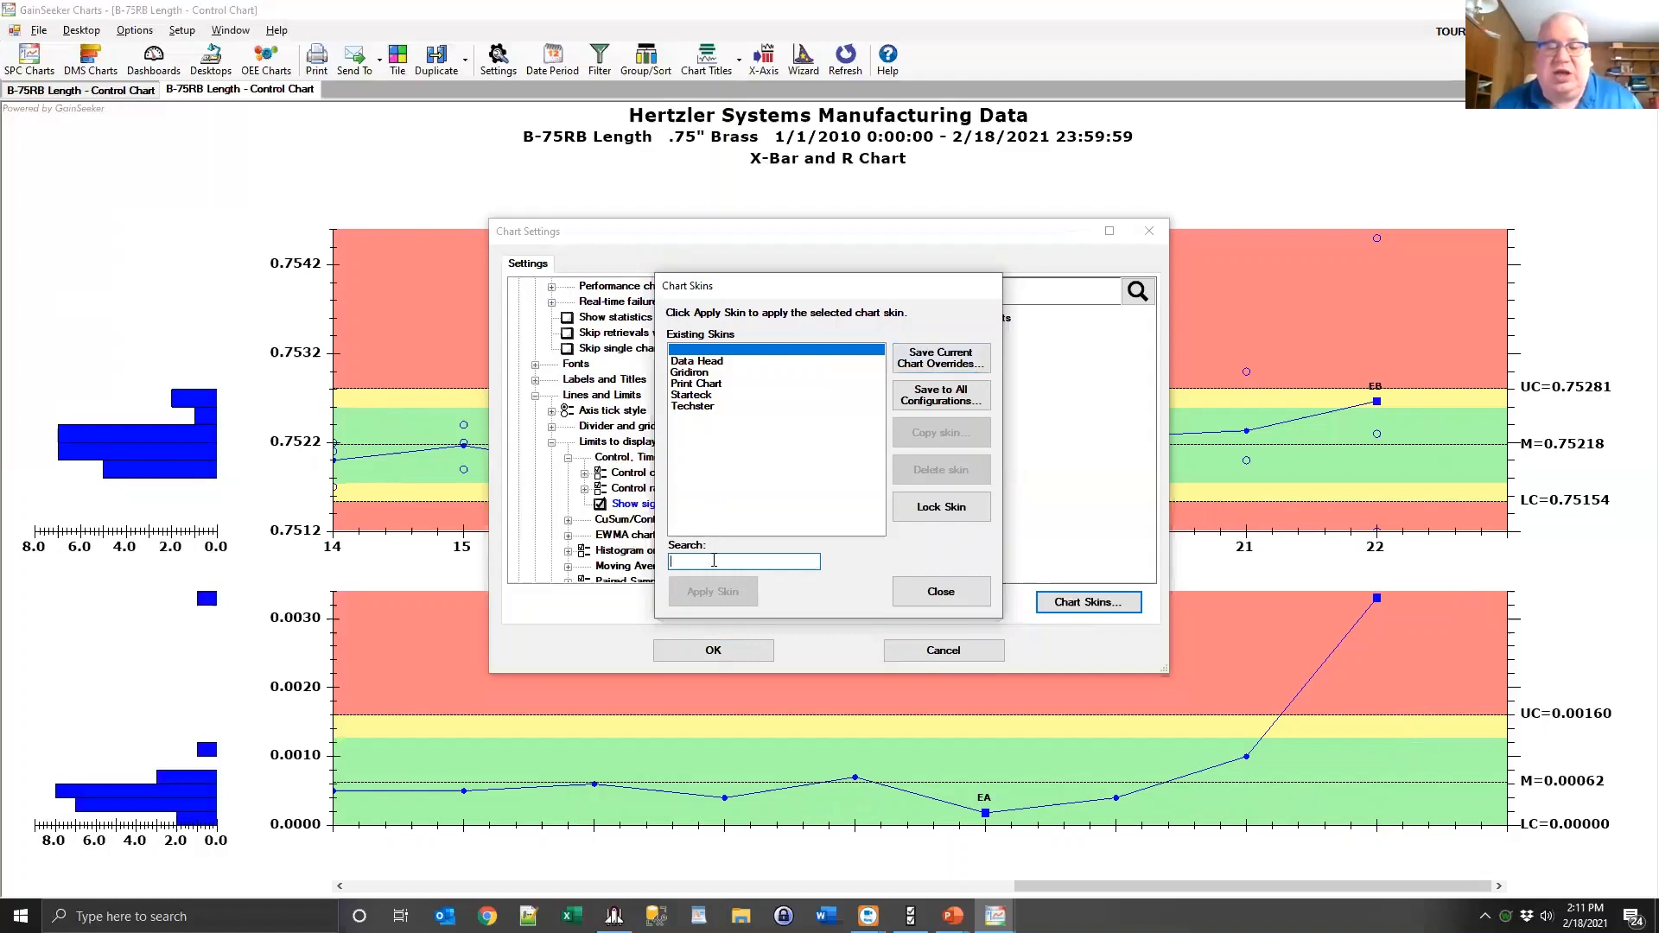
click(943, 361)
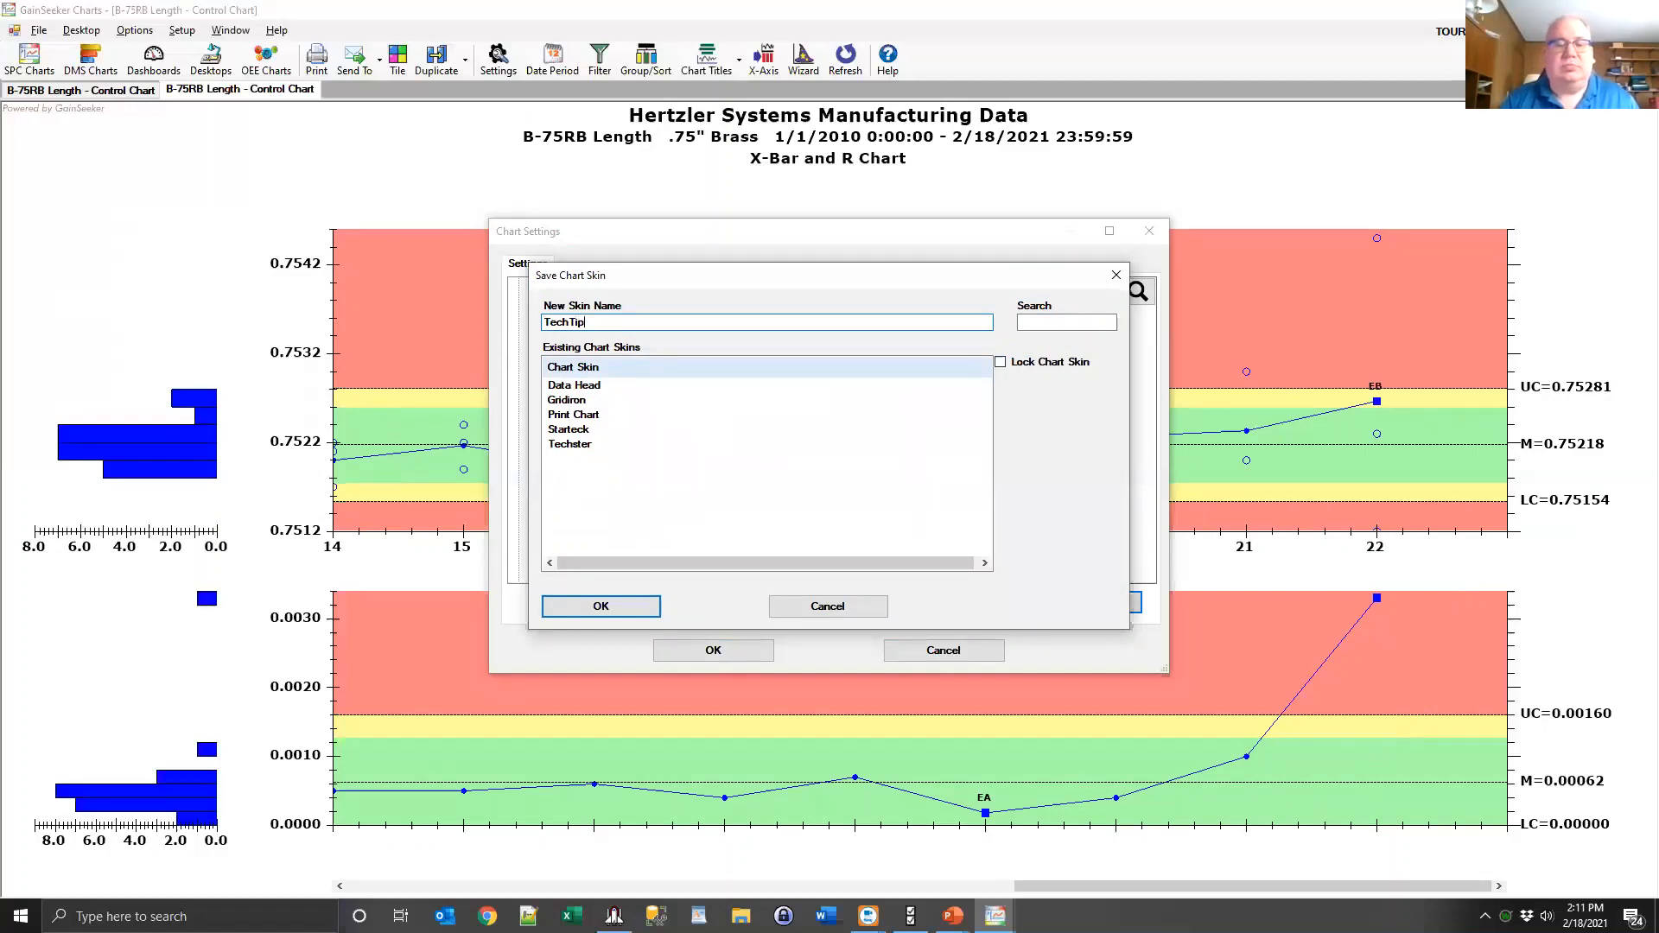
text(TechTipsLive)
key(Return)
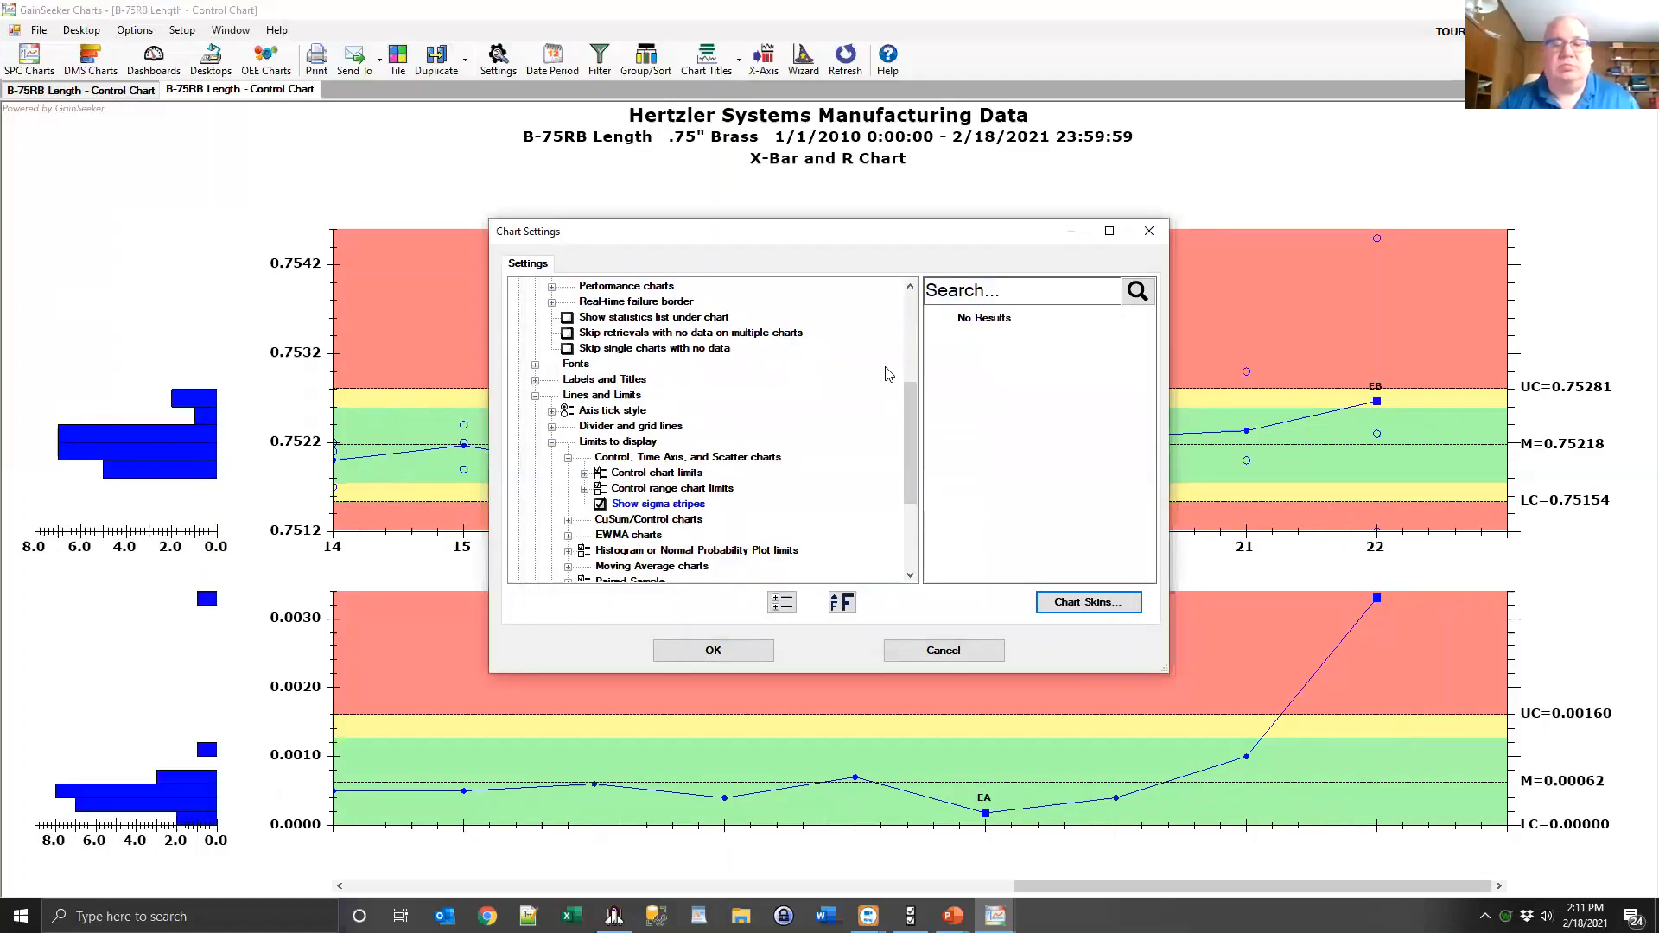
click(712, 650)
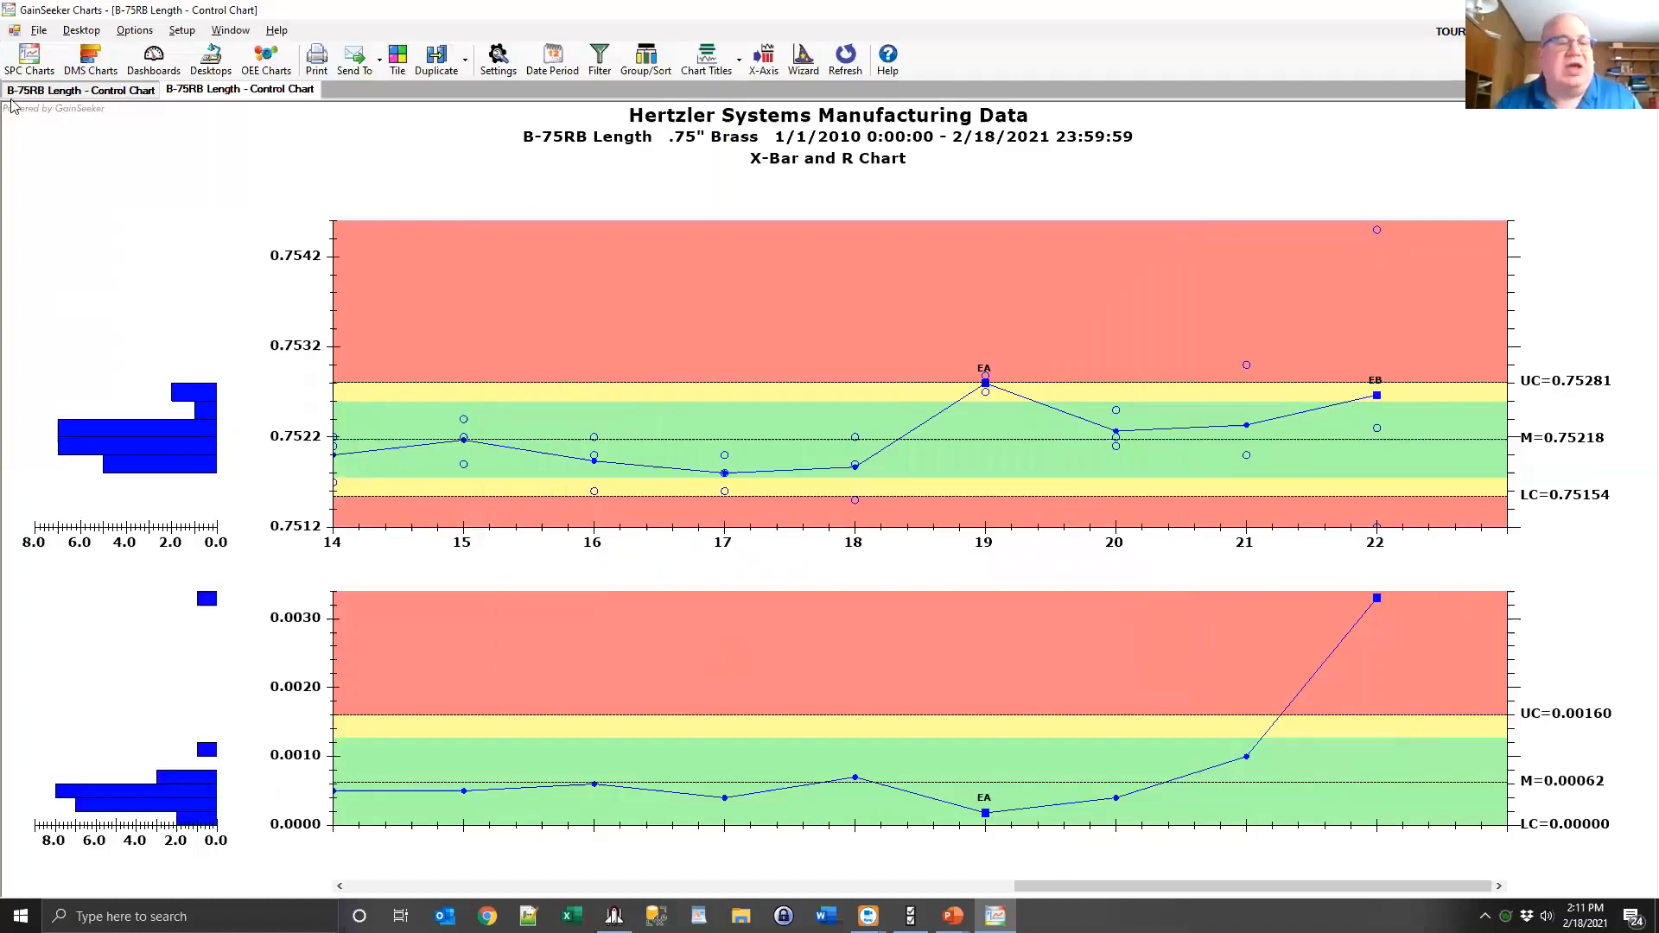
Create another B-75RB Length control chart, and apply the TechTipsLive skin to it.
click(25, 63)
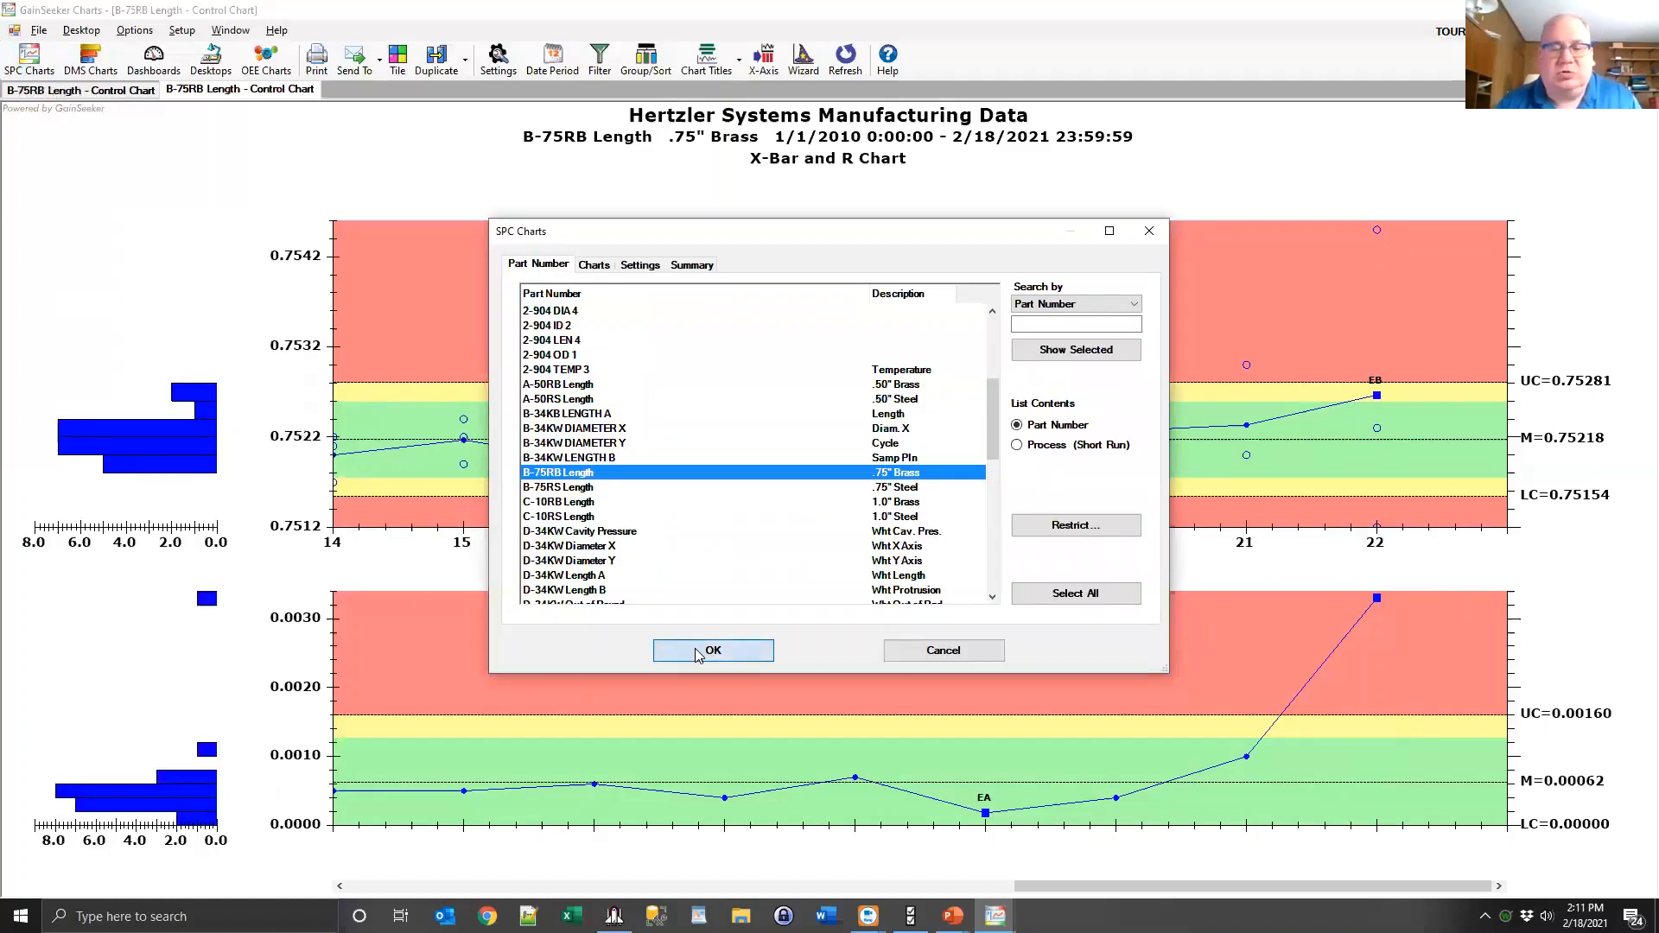
click(730, 650)
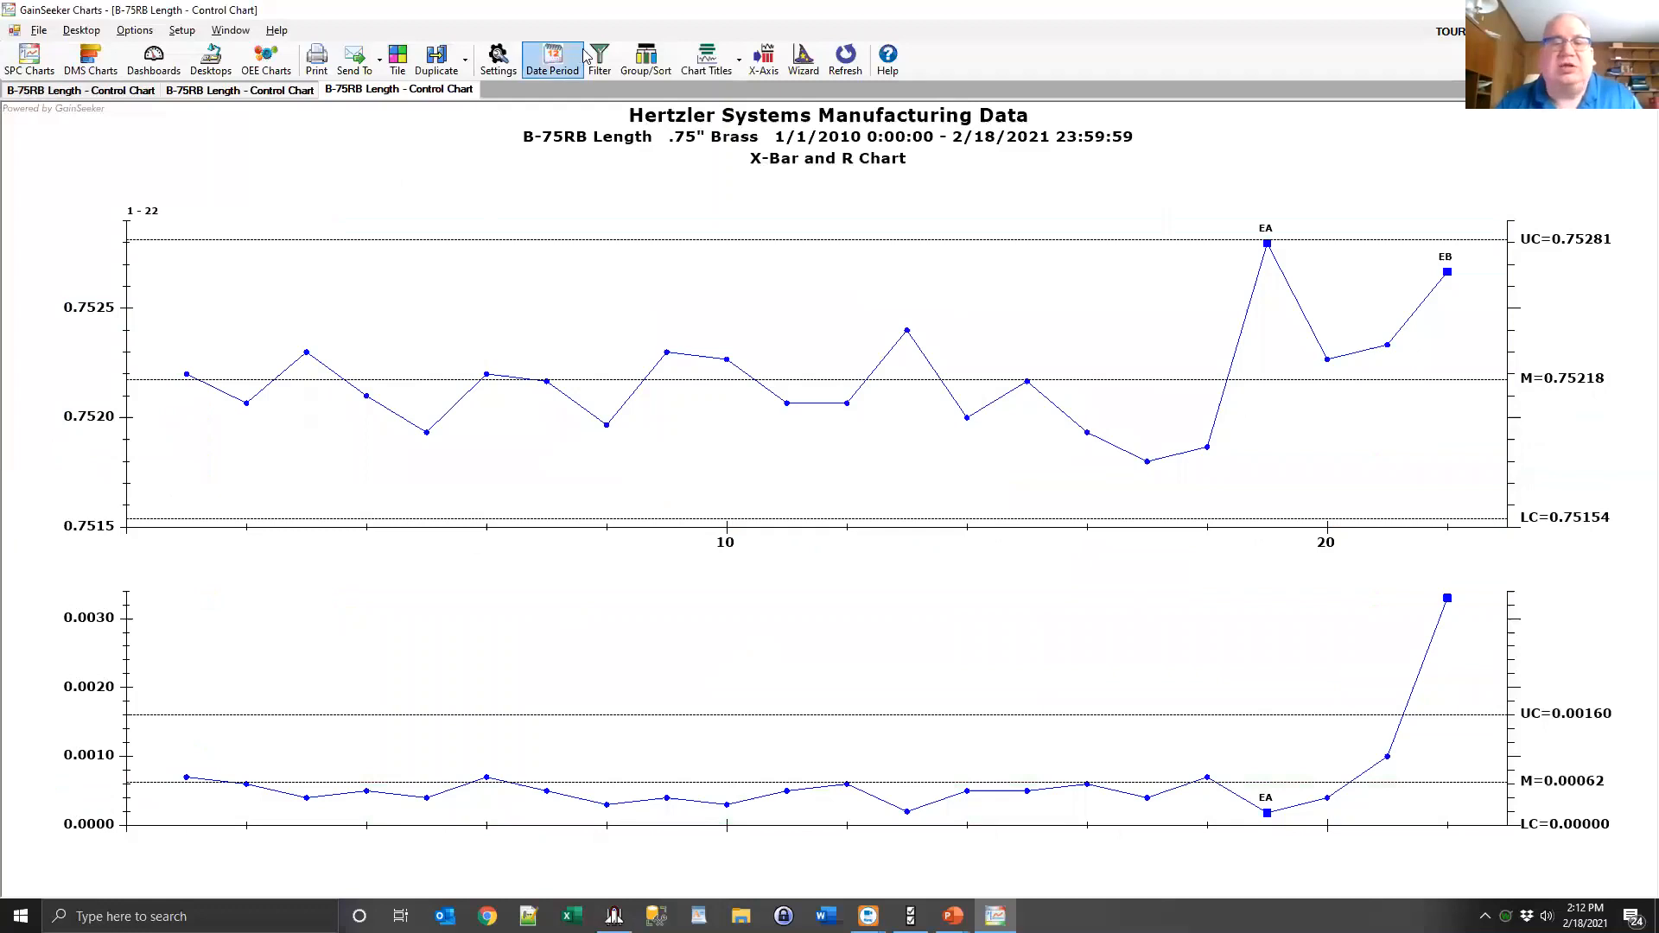
click(497, 60)
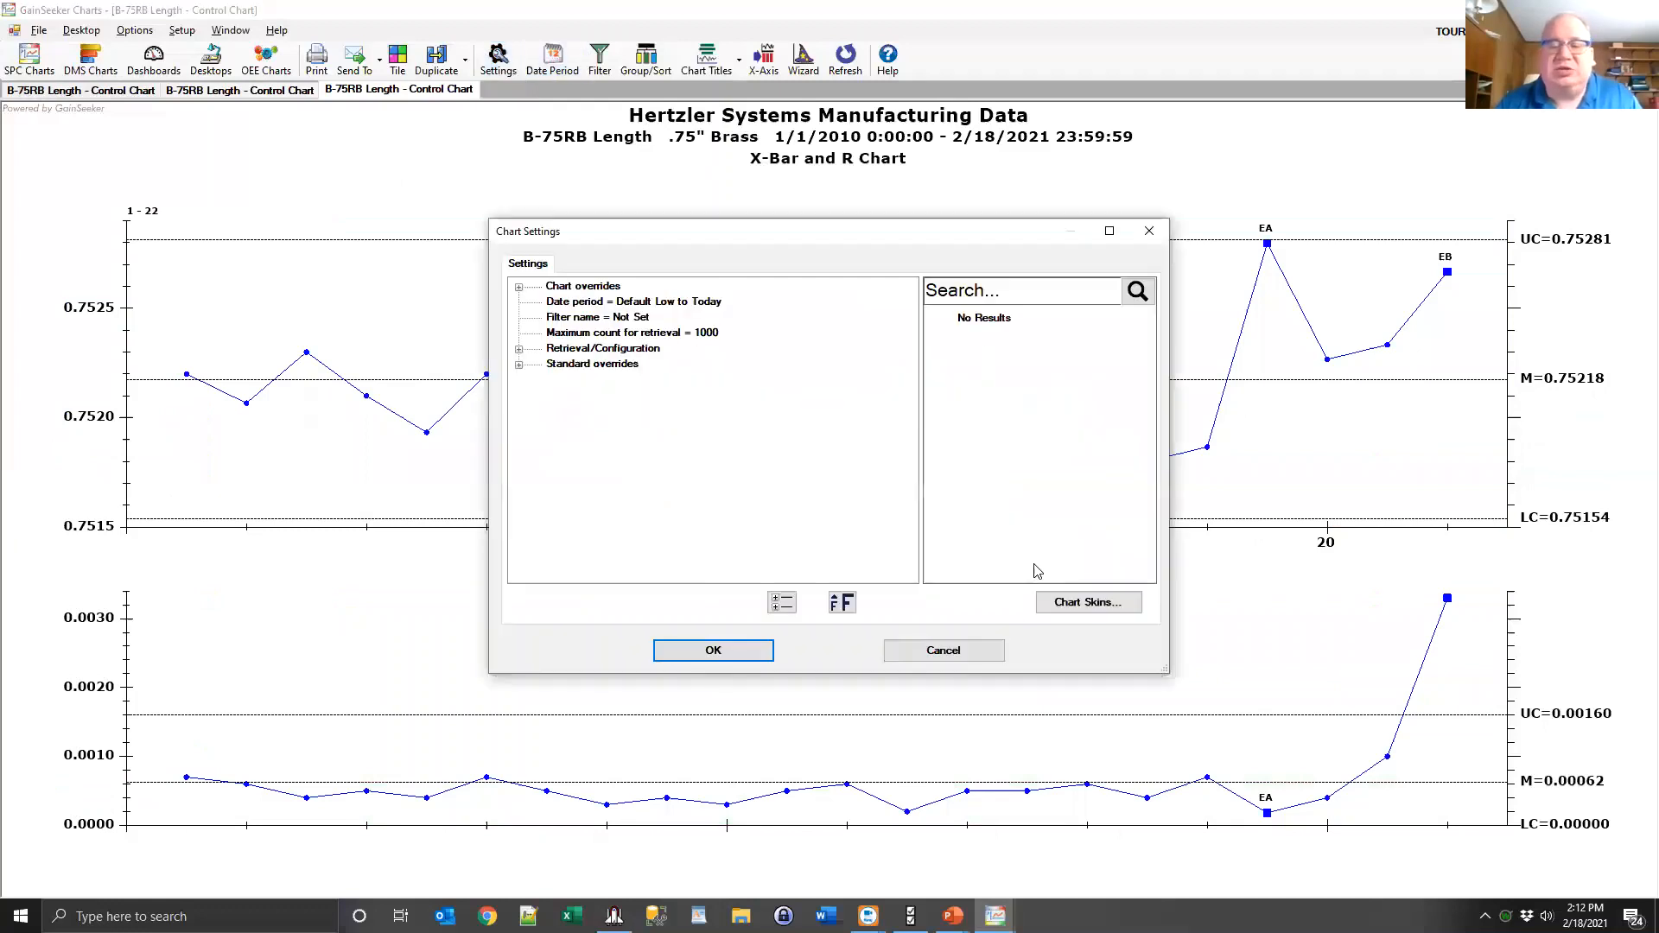
click(1095, 603)
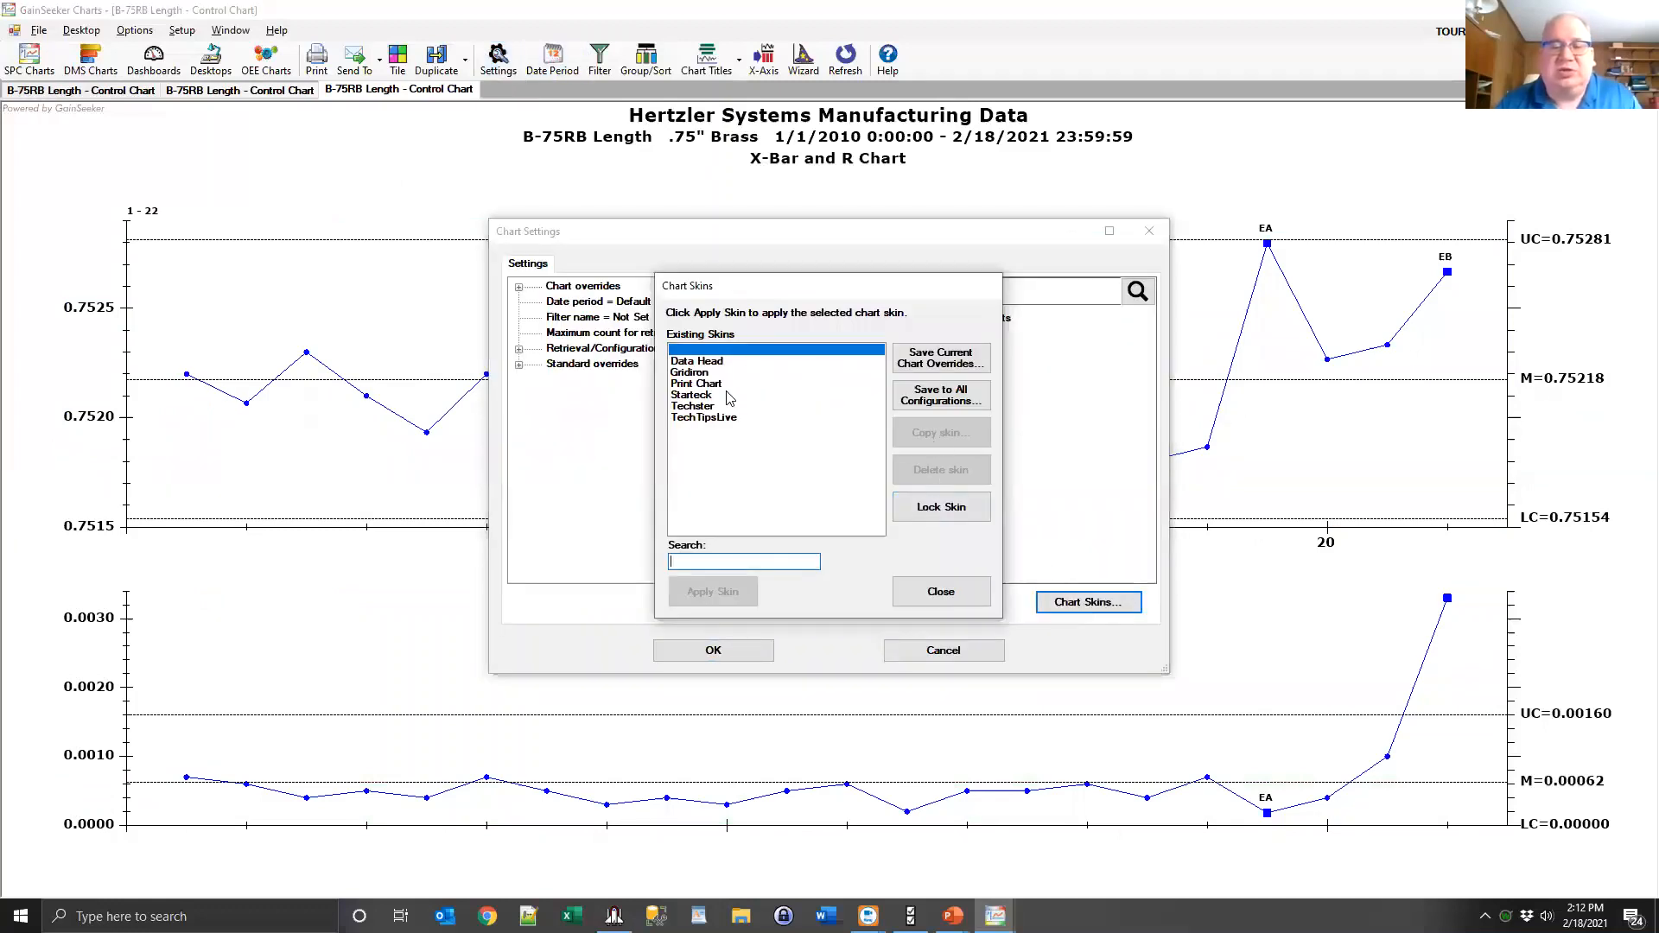
click(719, 418)
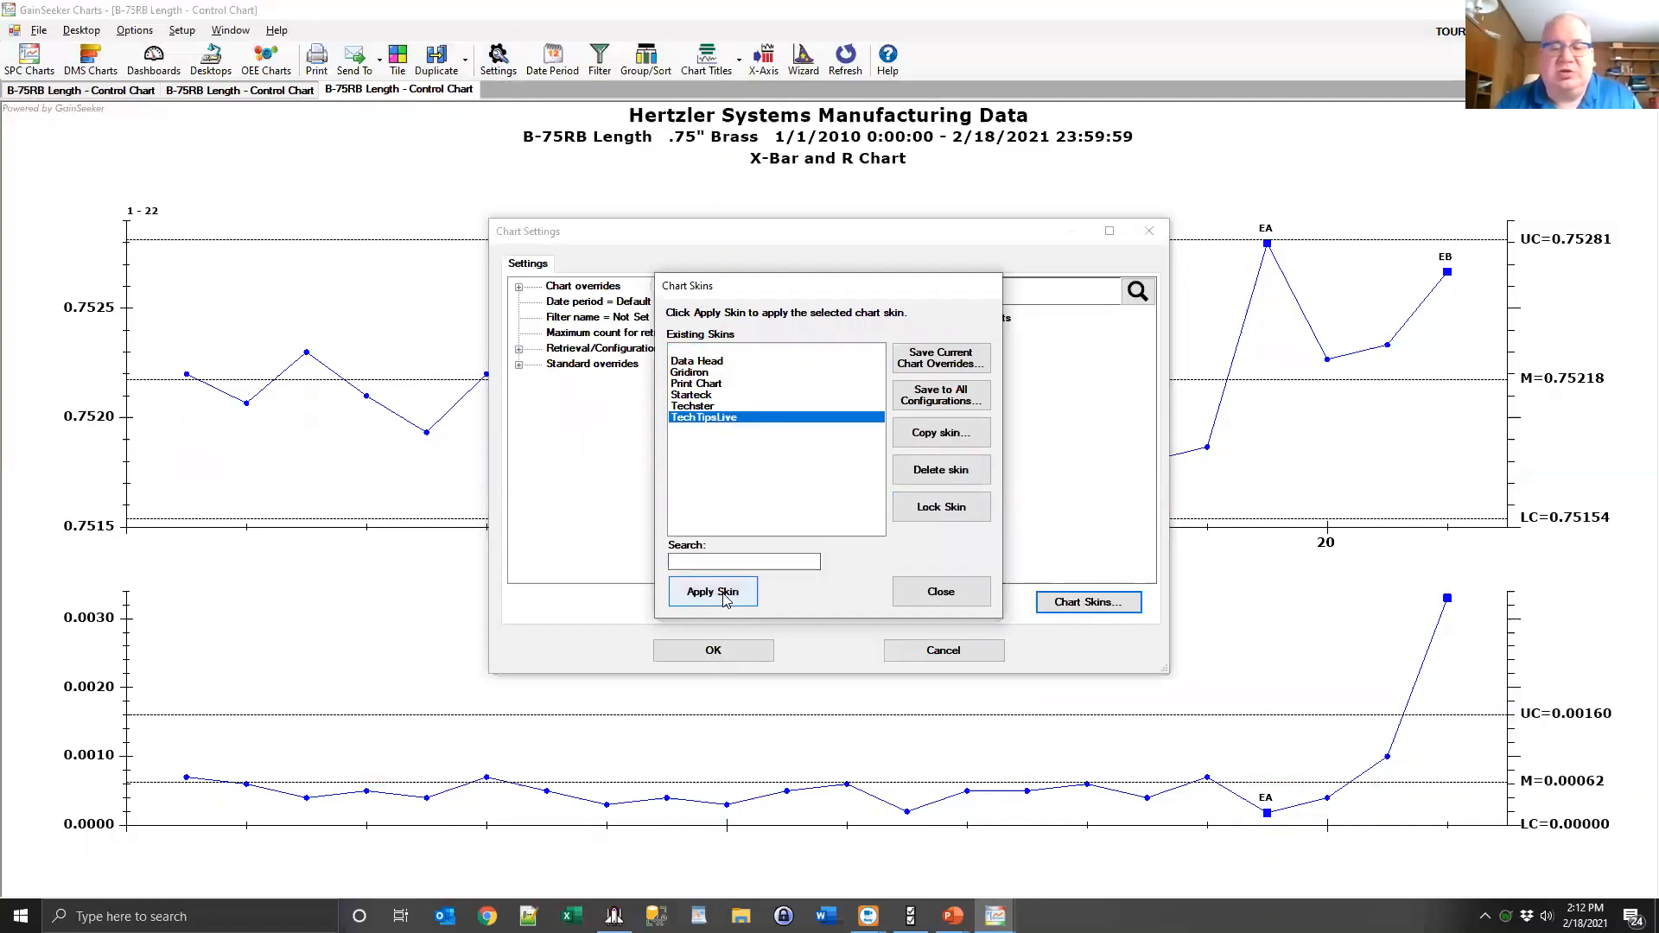
click(724, 595)
click(730, 651)
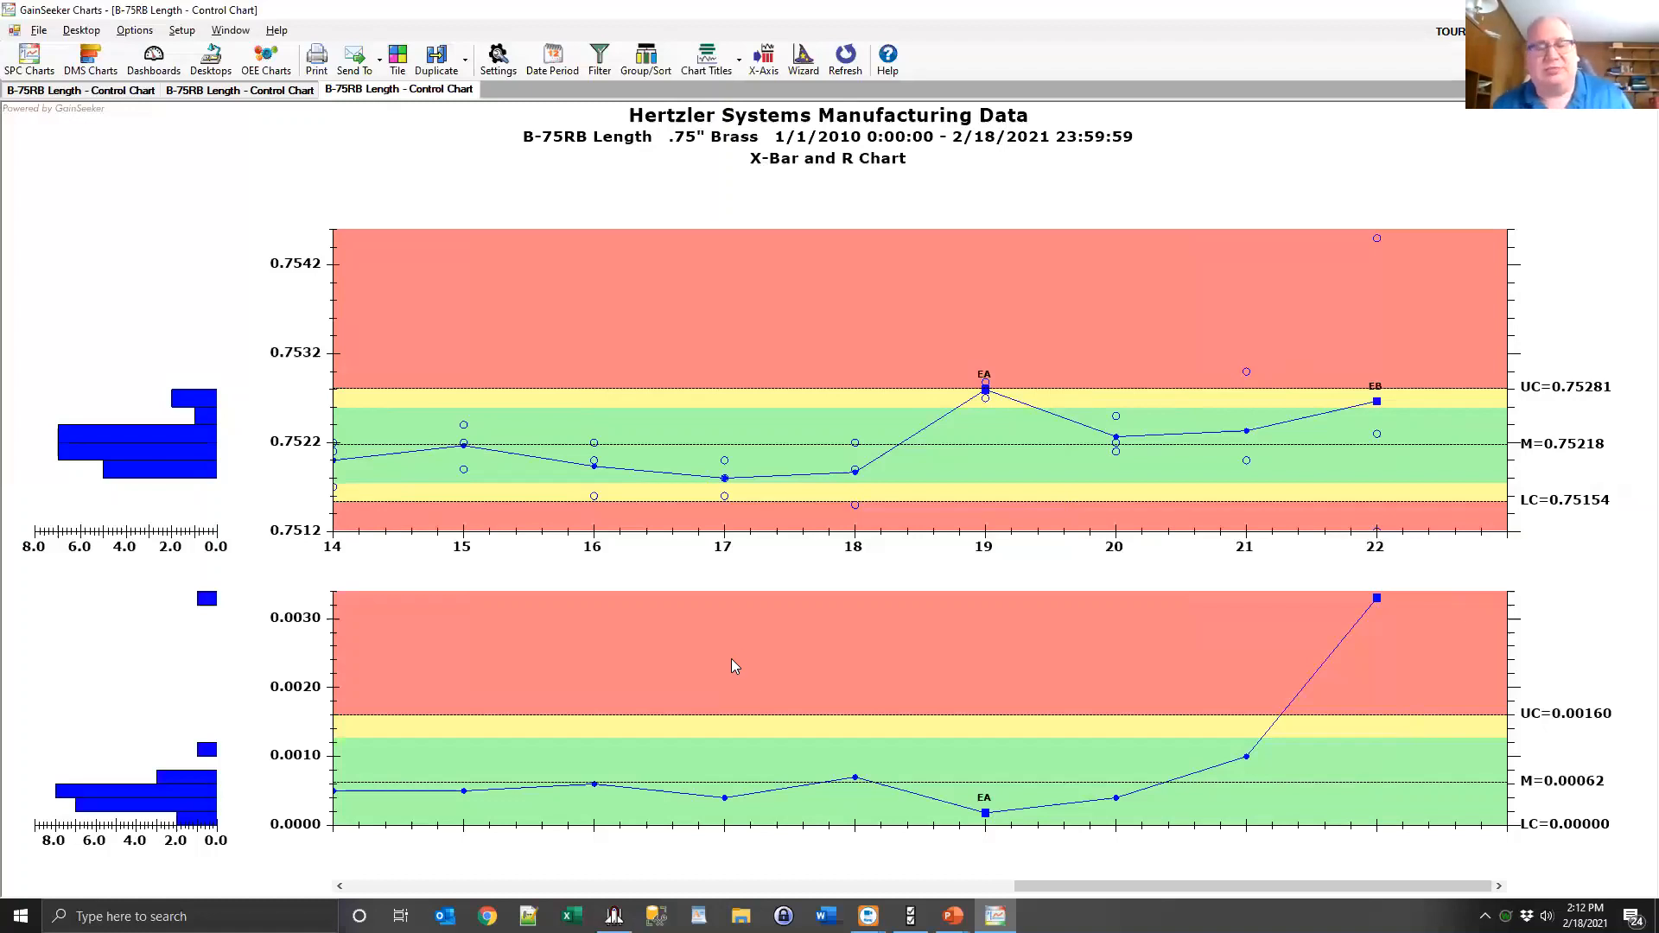
Advance the PowerPoint slide show to the Setting Defaults slide, and return to GainSeeker Charts.
key(alt+Tab)
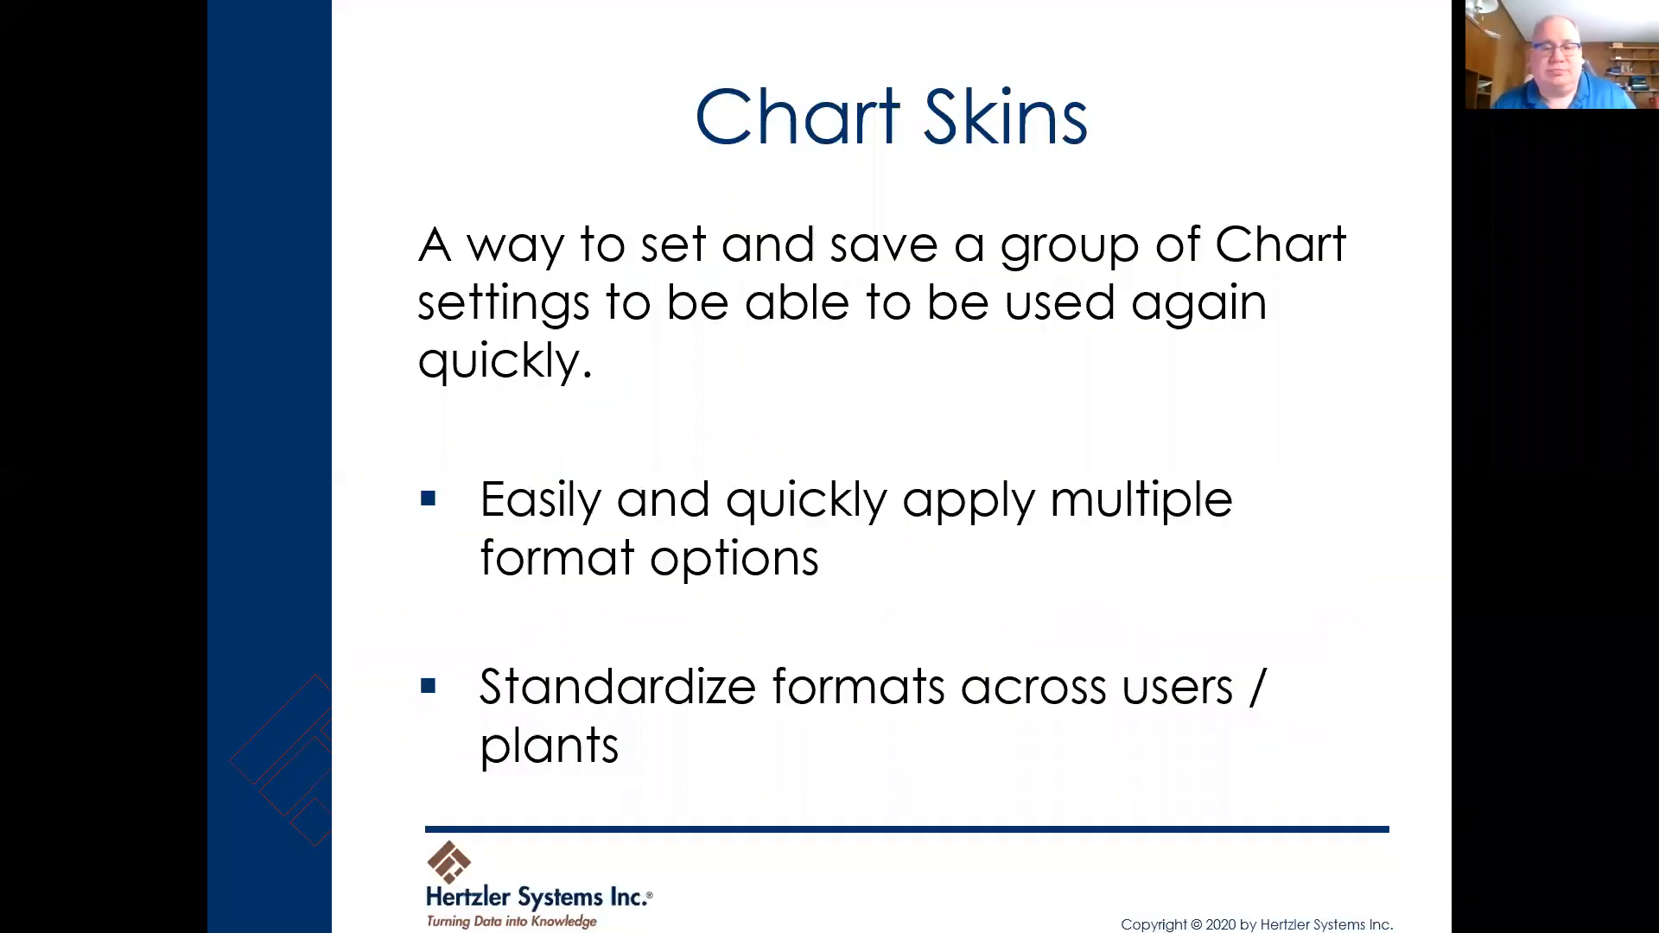
click(568, 462)
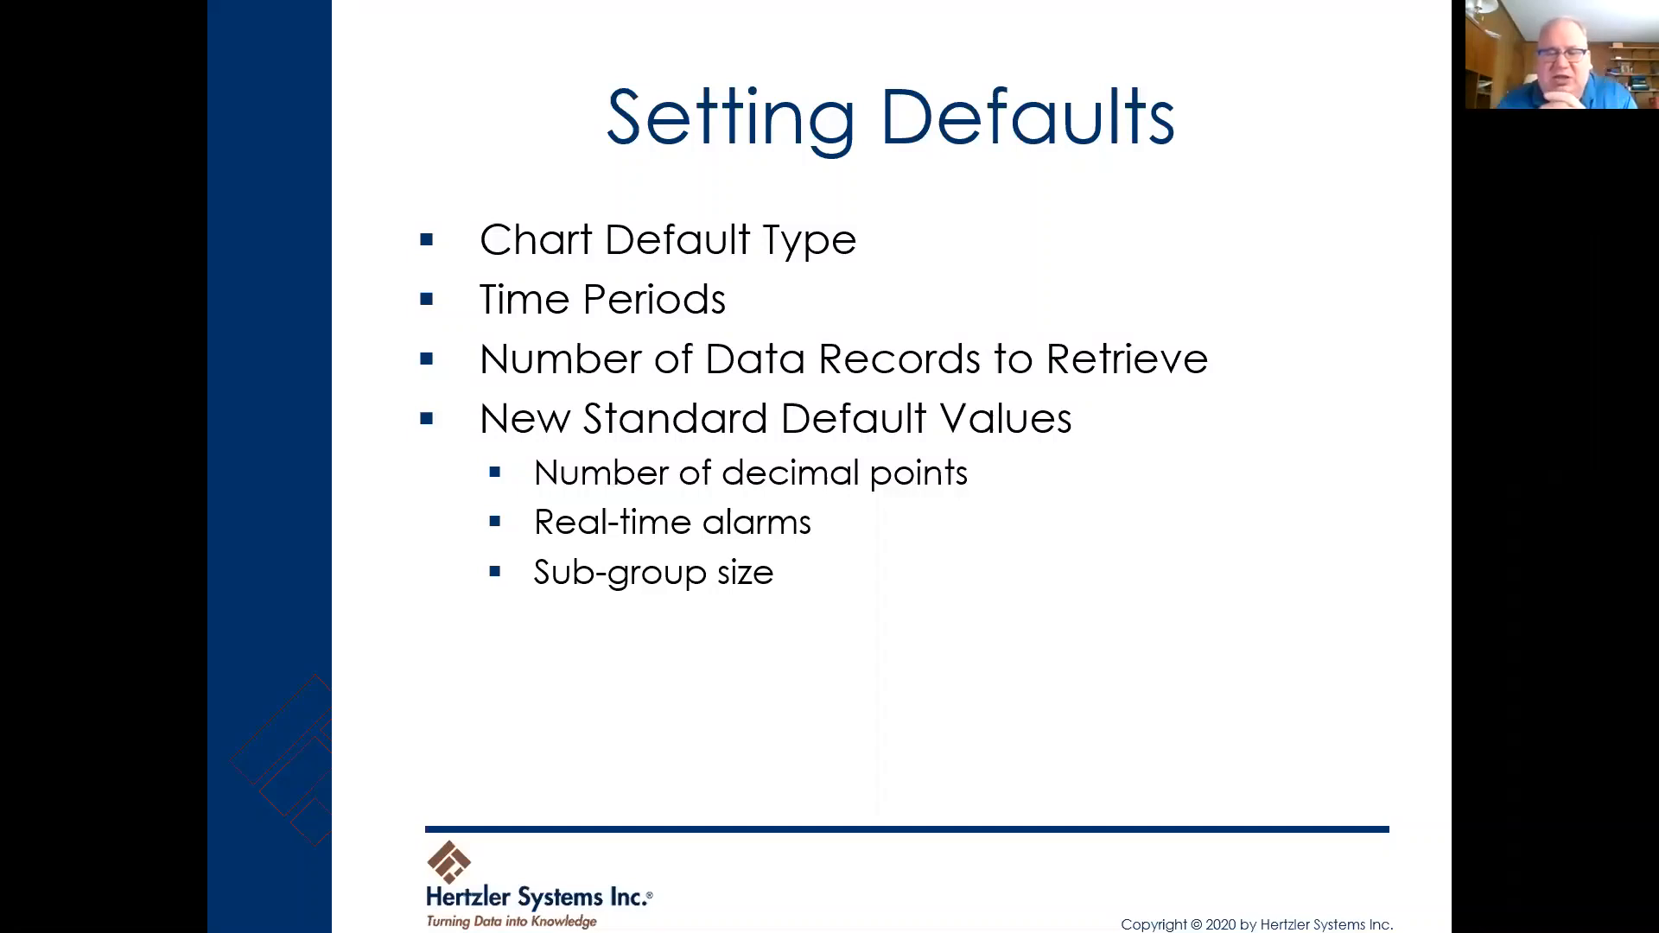
key(alt+Tab)
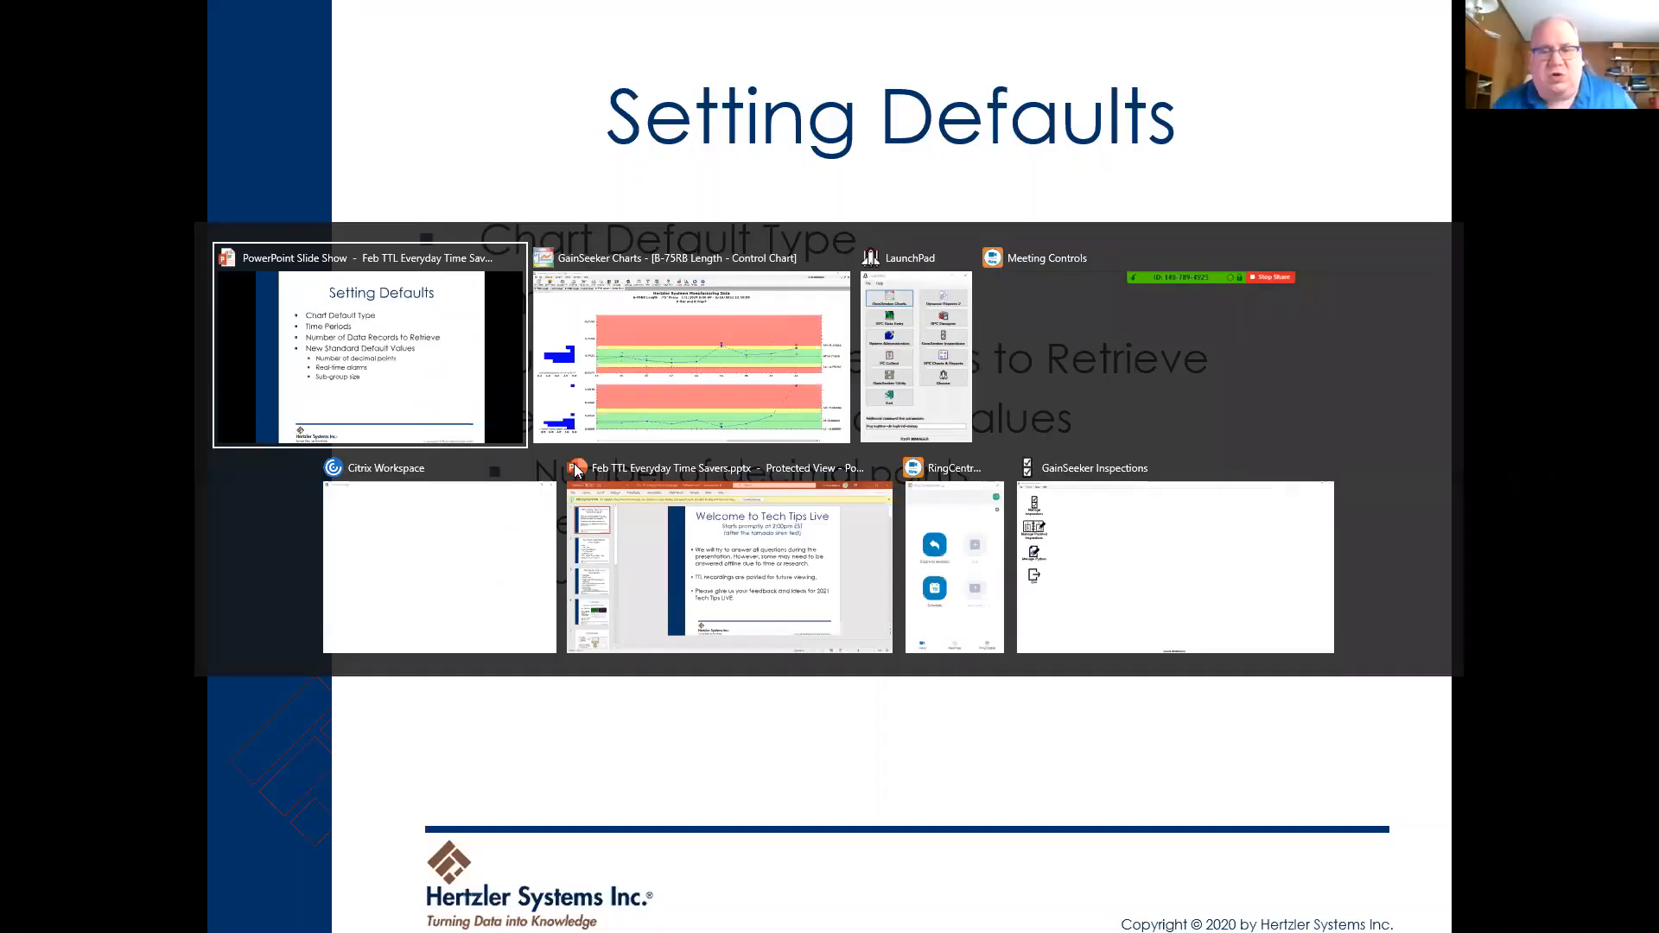
click(710, 337)
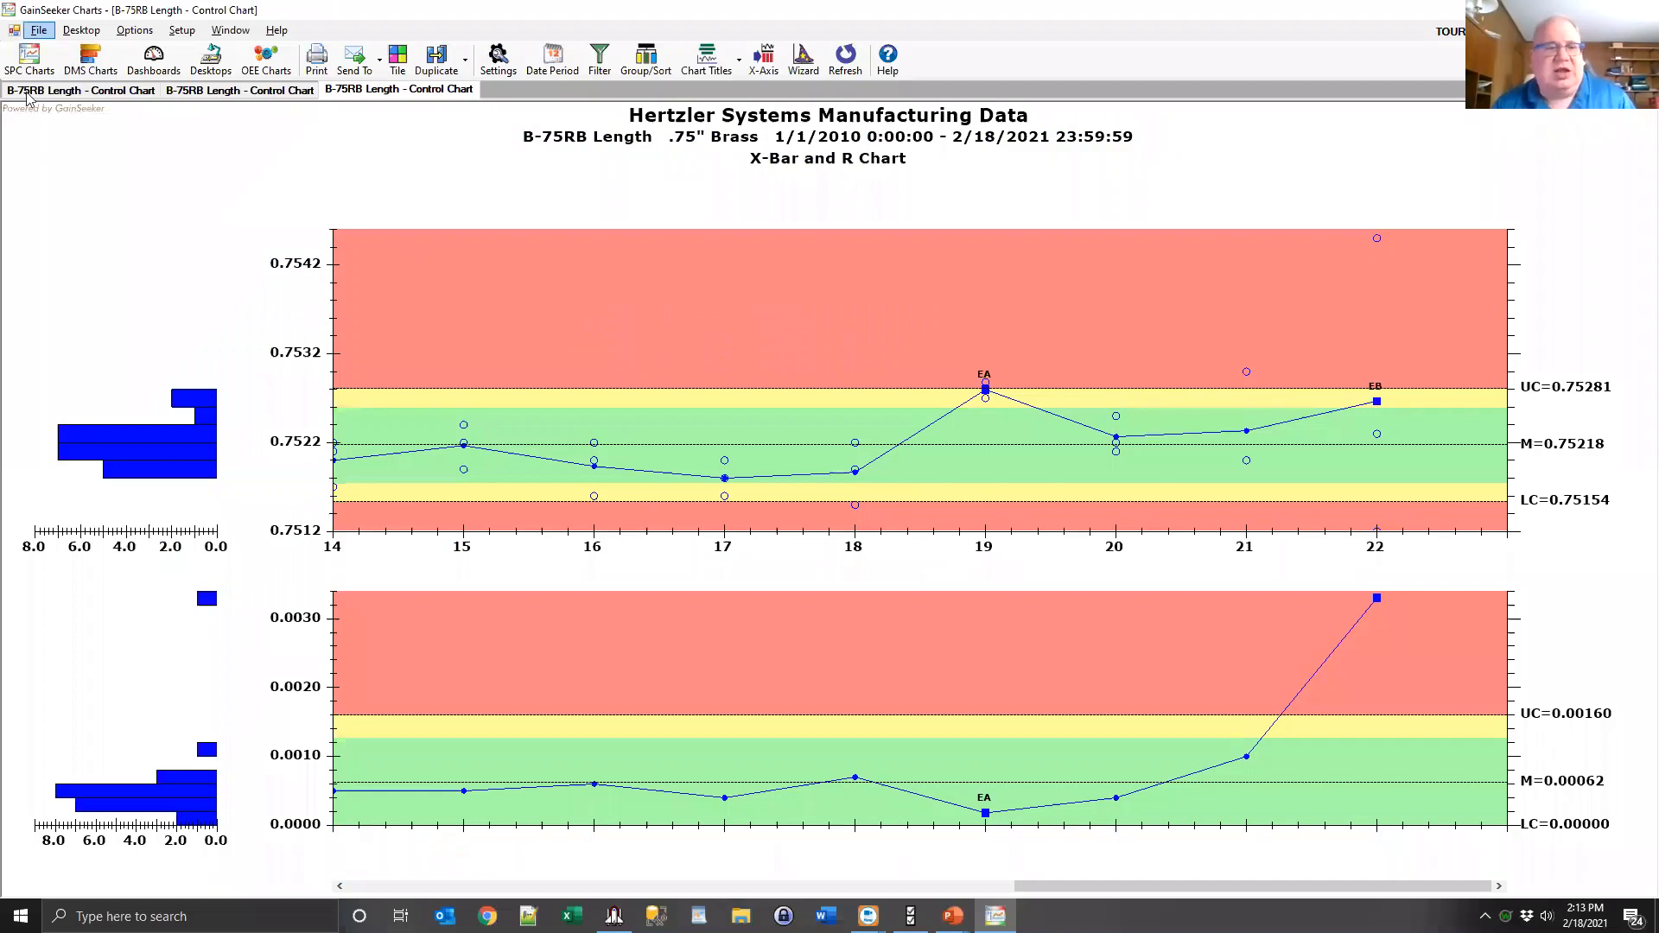
Start a new SPC chart for part number B-75RB Length, and choose Combination Chart as its chart type.
click(26, 62)
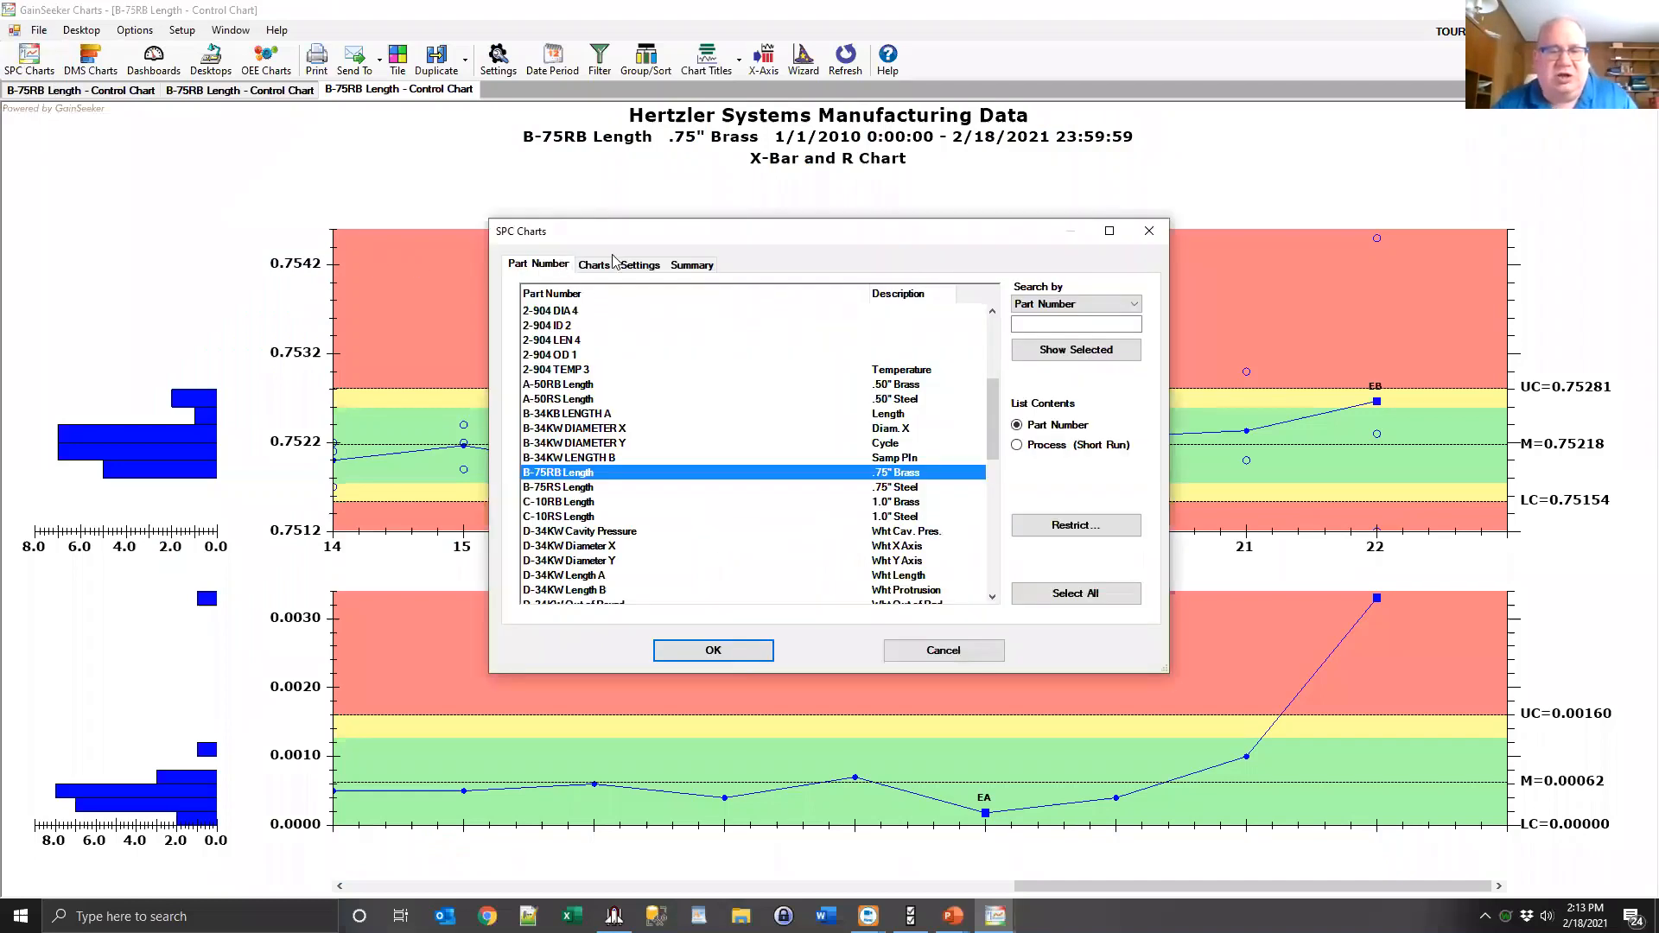
click(595, 266)
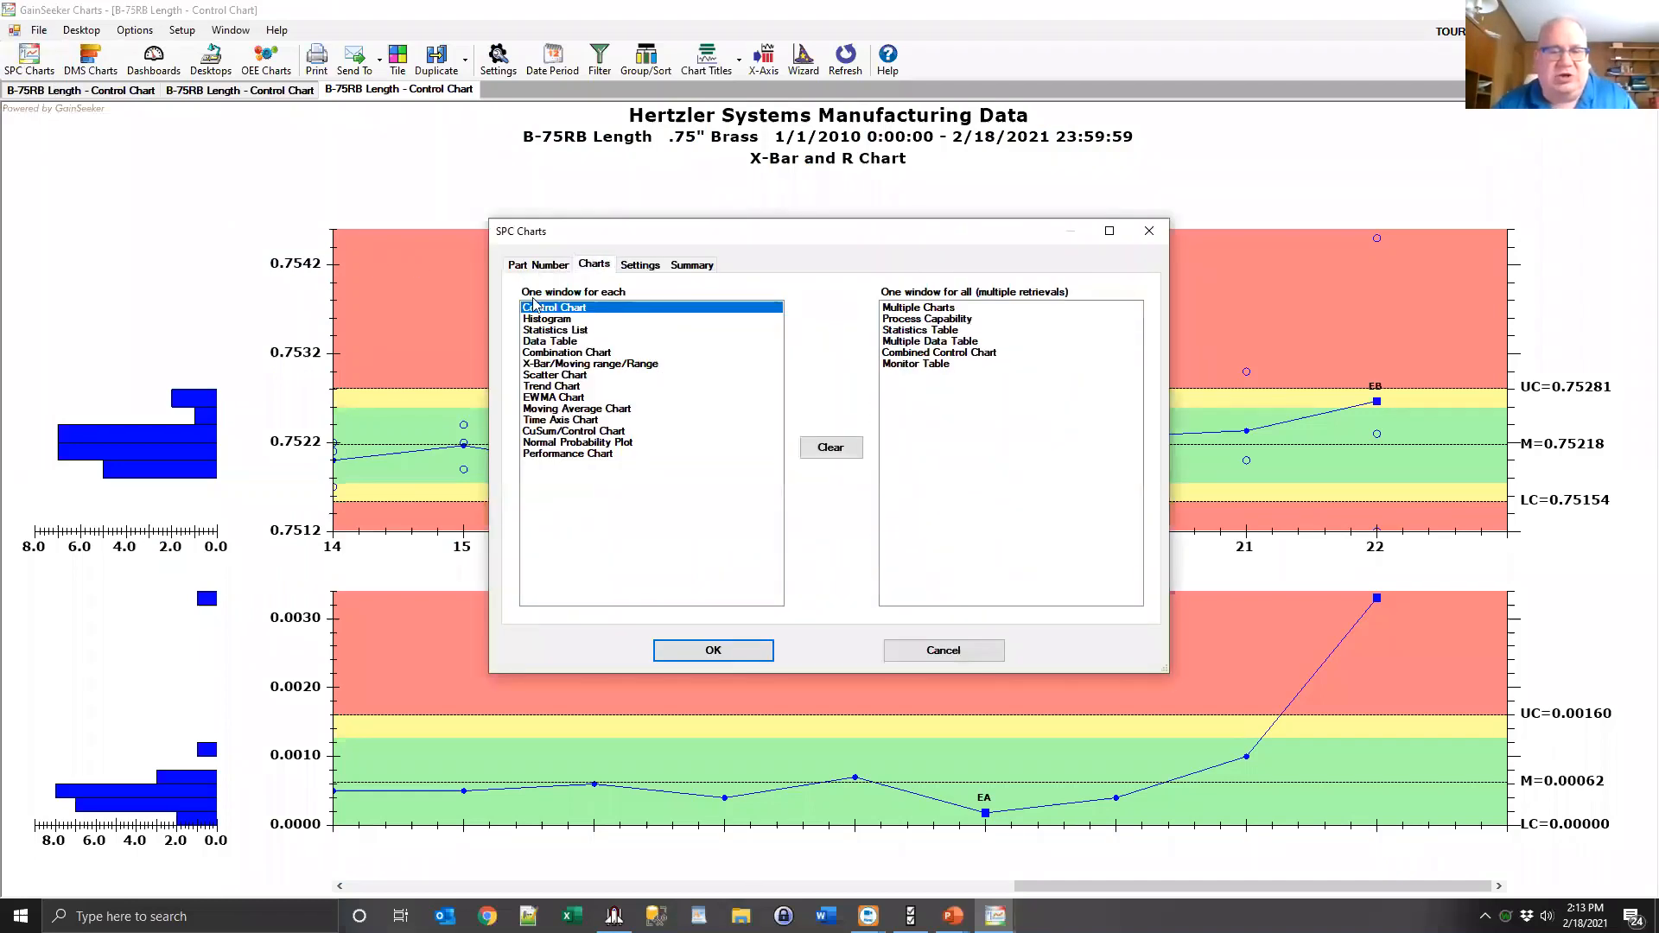
click(560, 353)
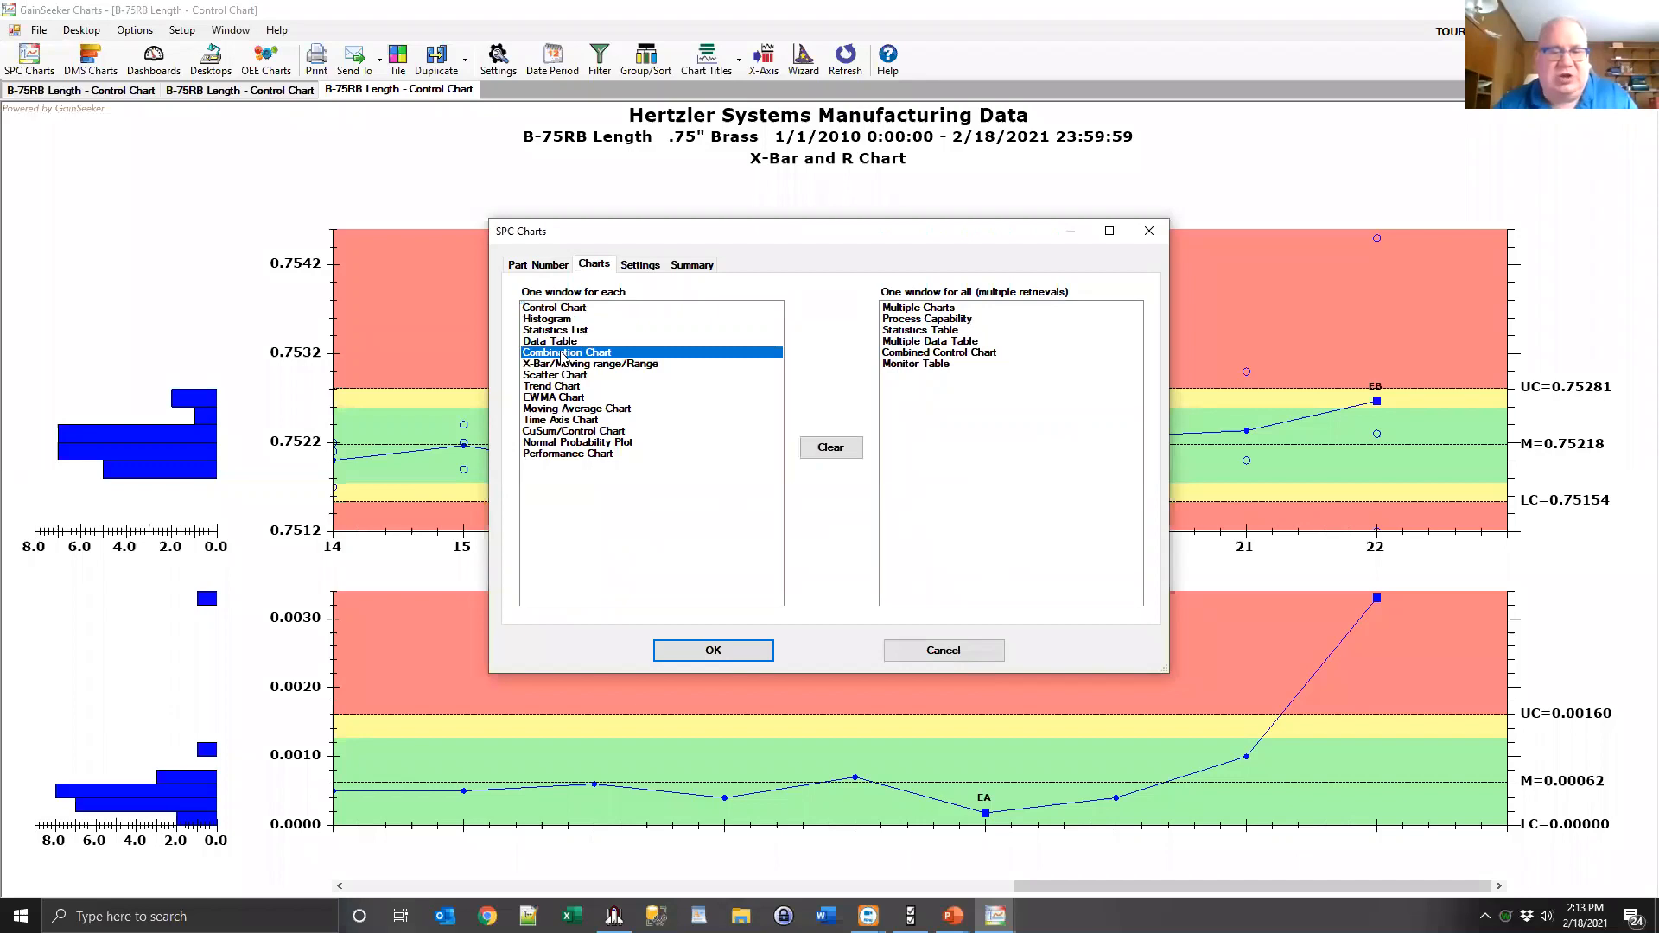
Set the new chart's date period to All dates, and generate the combination chart.
click(638, 265)
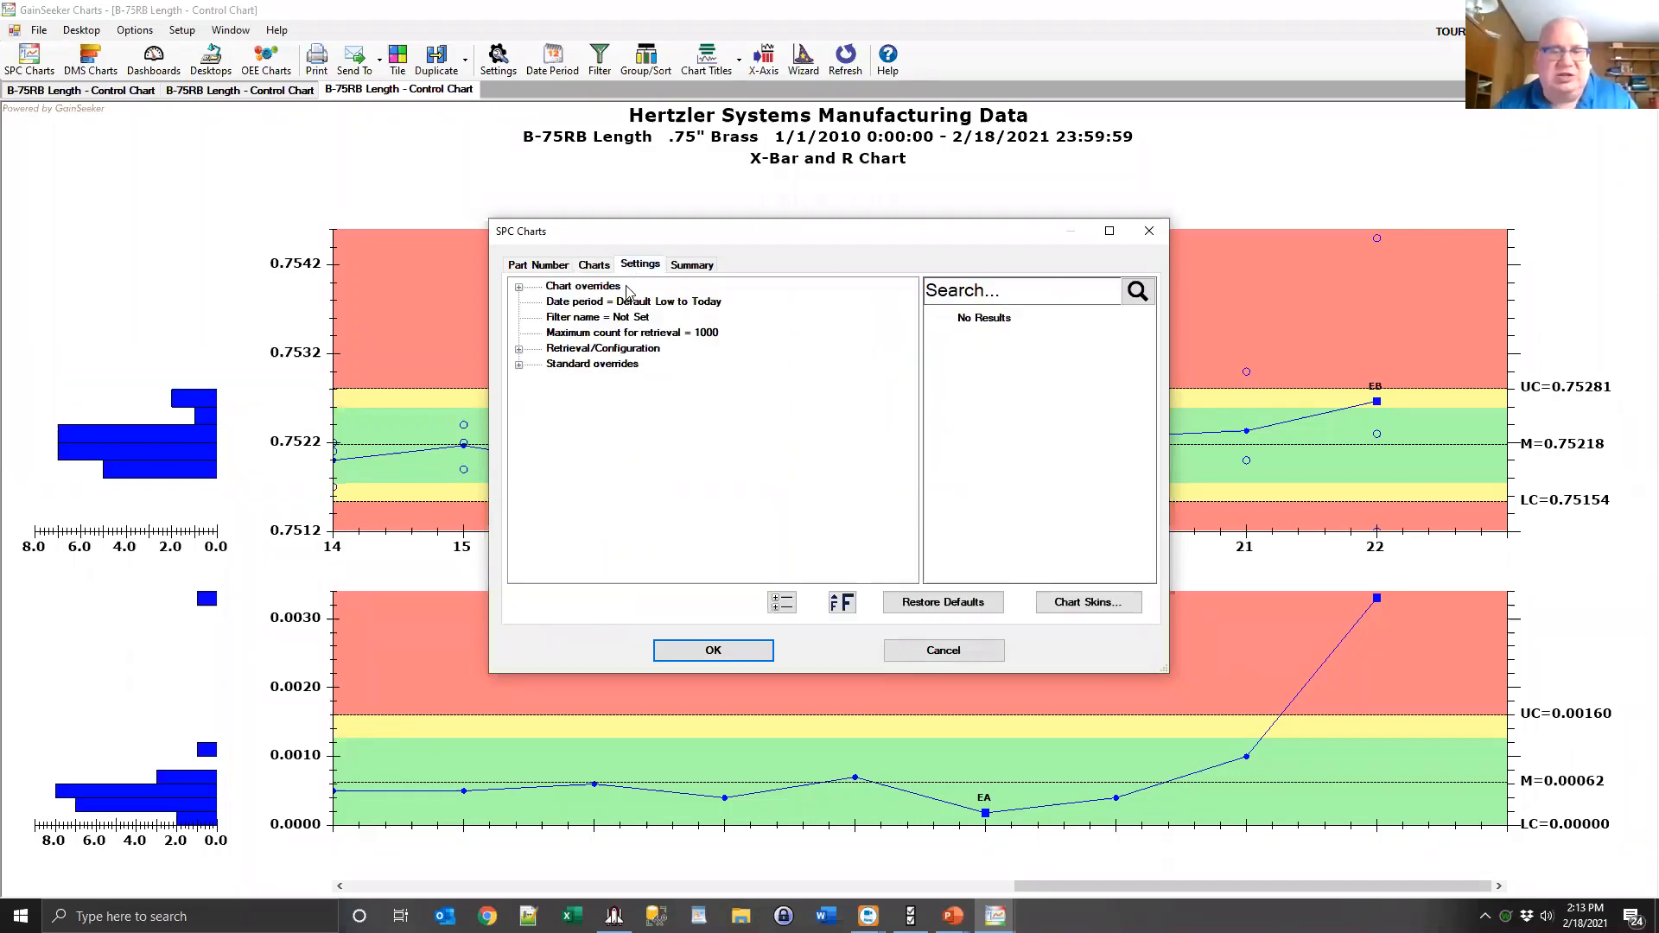
click(604, 304)
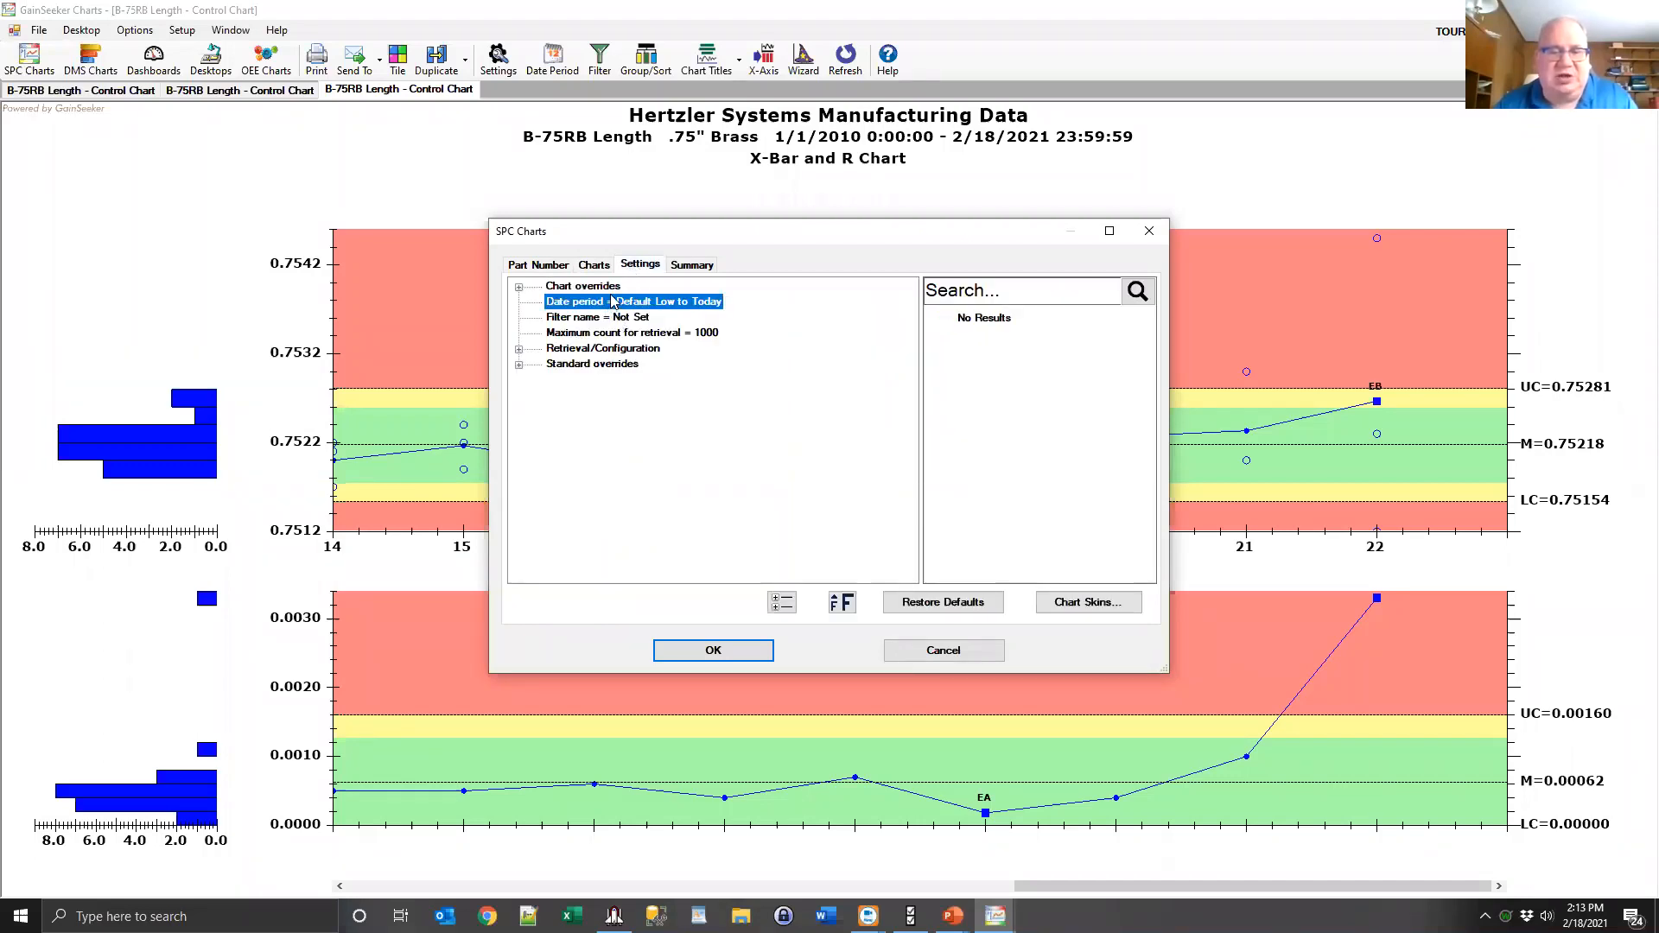
double_click(615, 302)
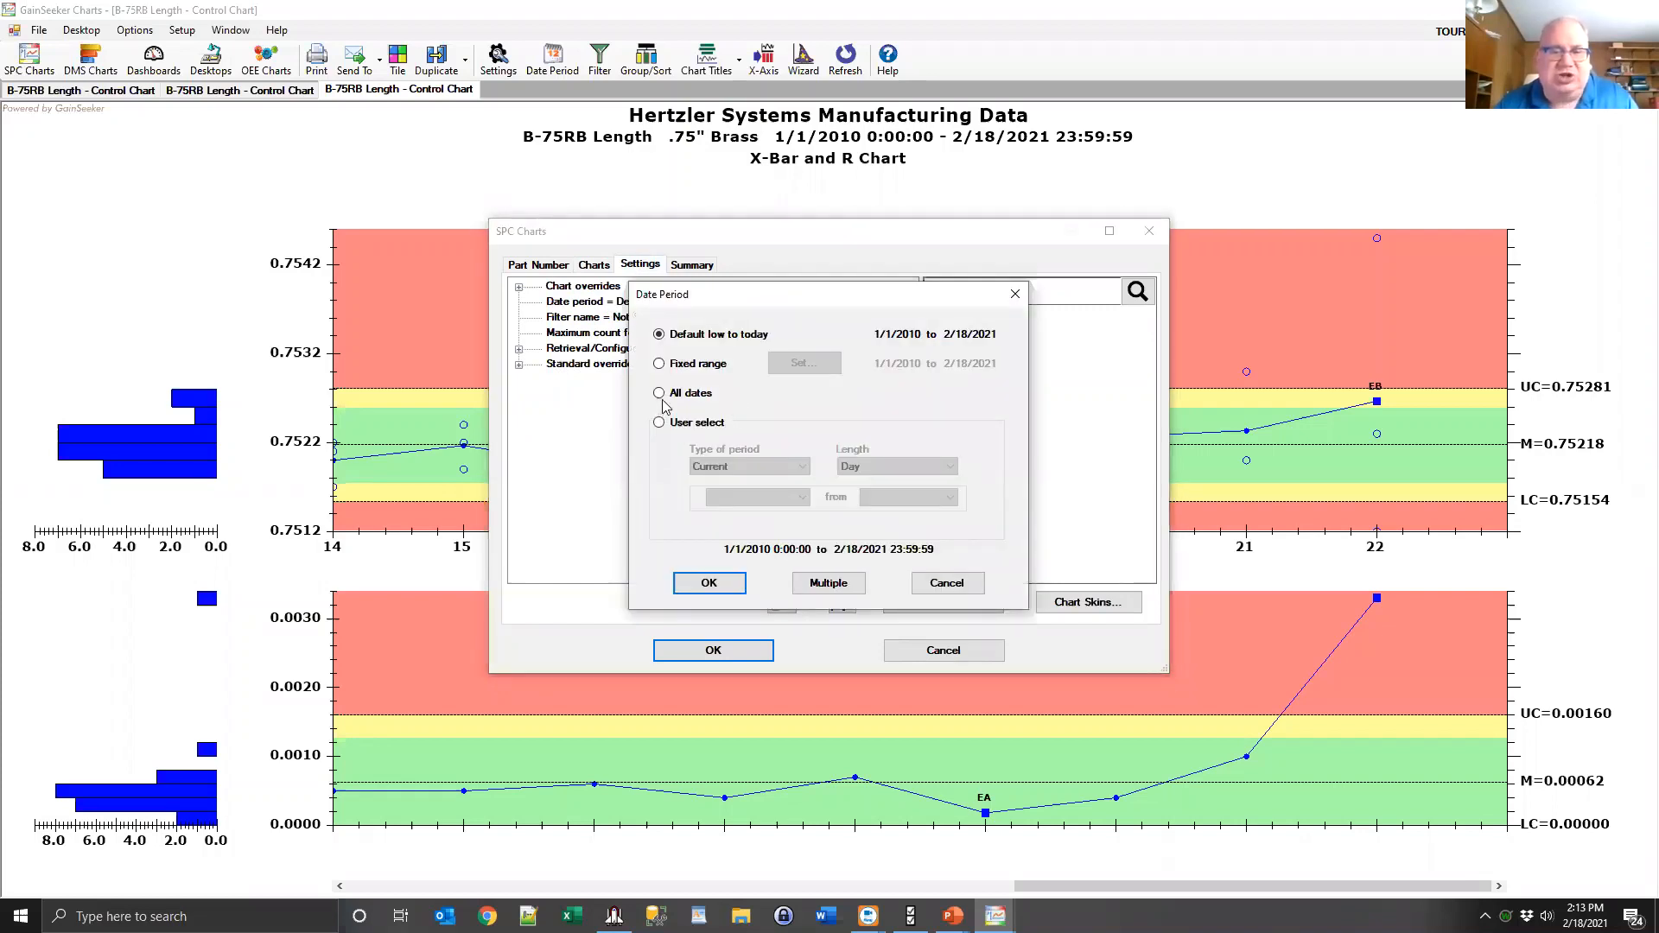
click(661, 394)
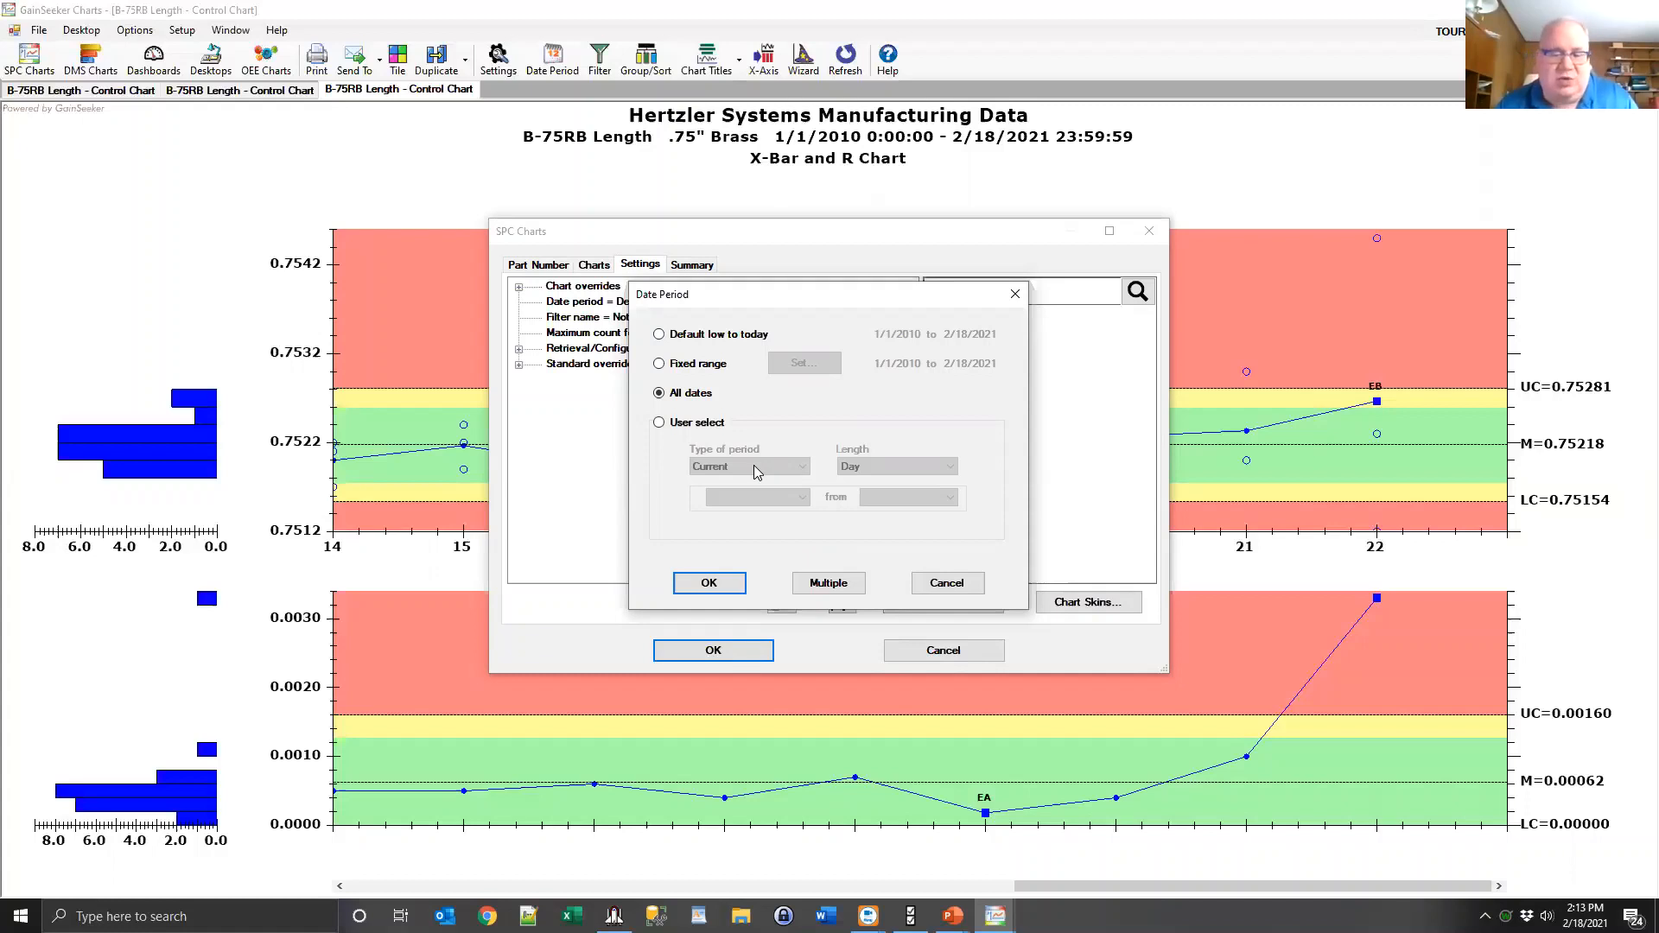
click(709, 583)
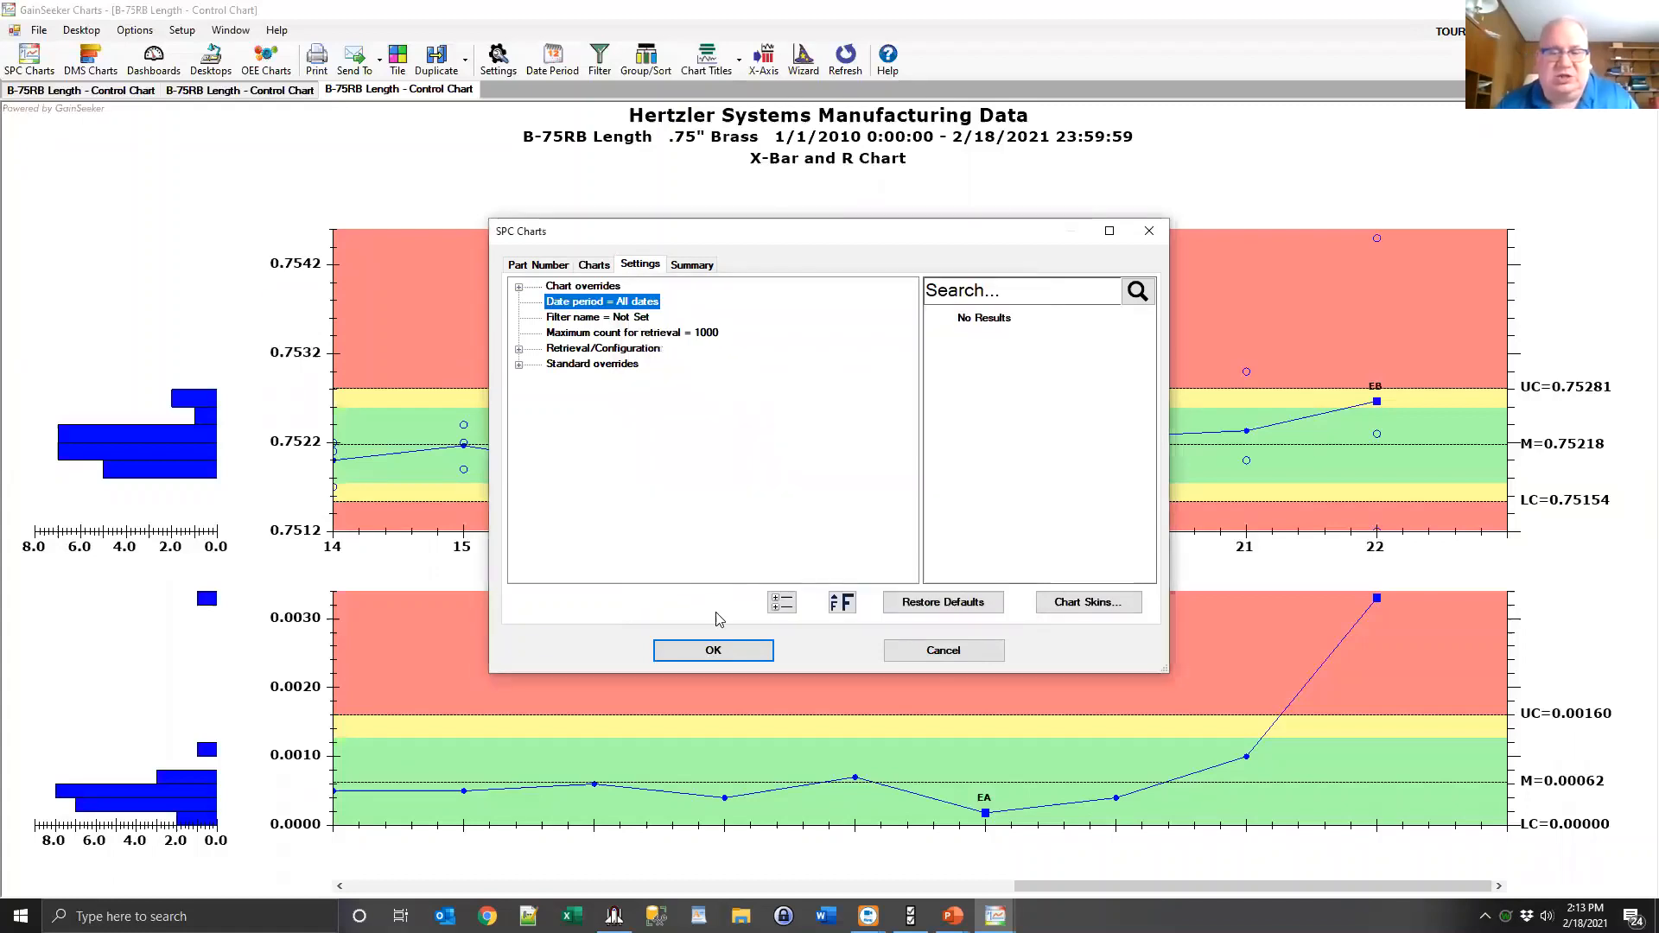
click(713, 650)
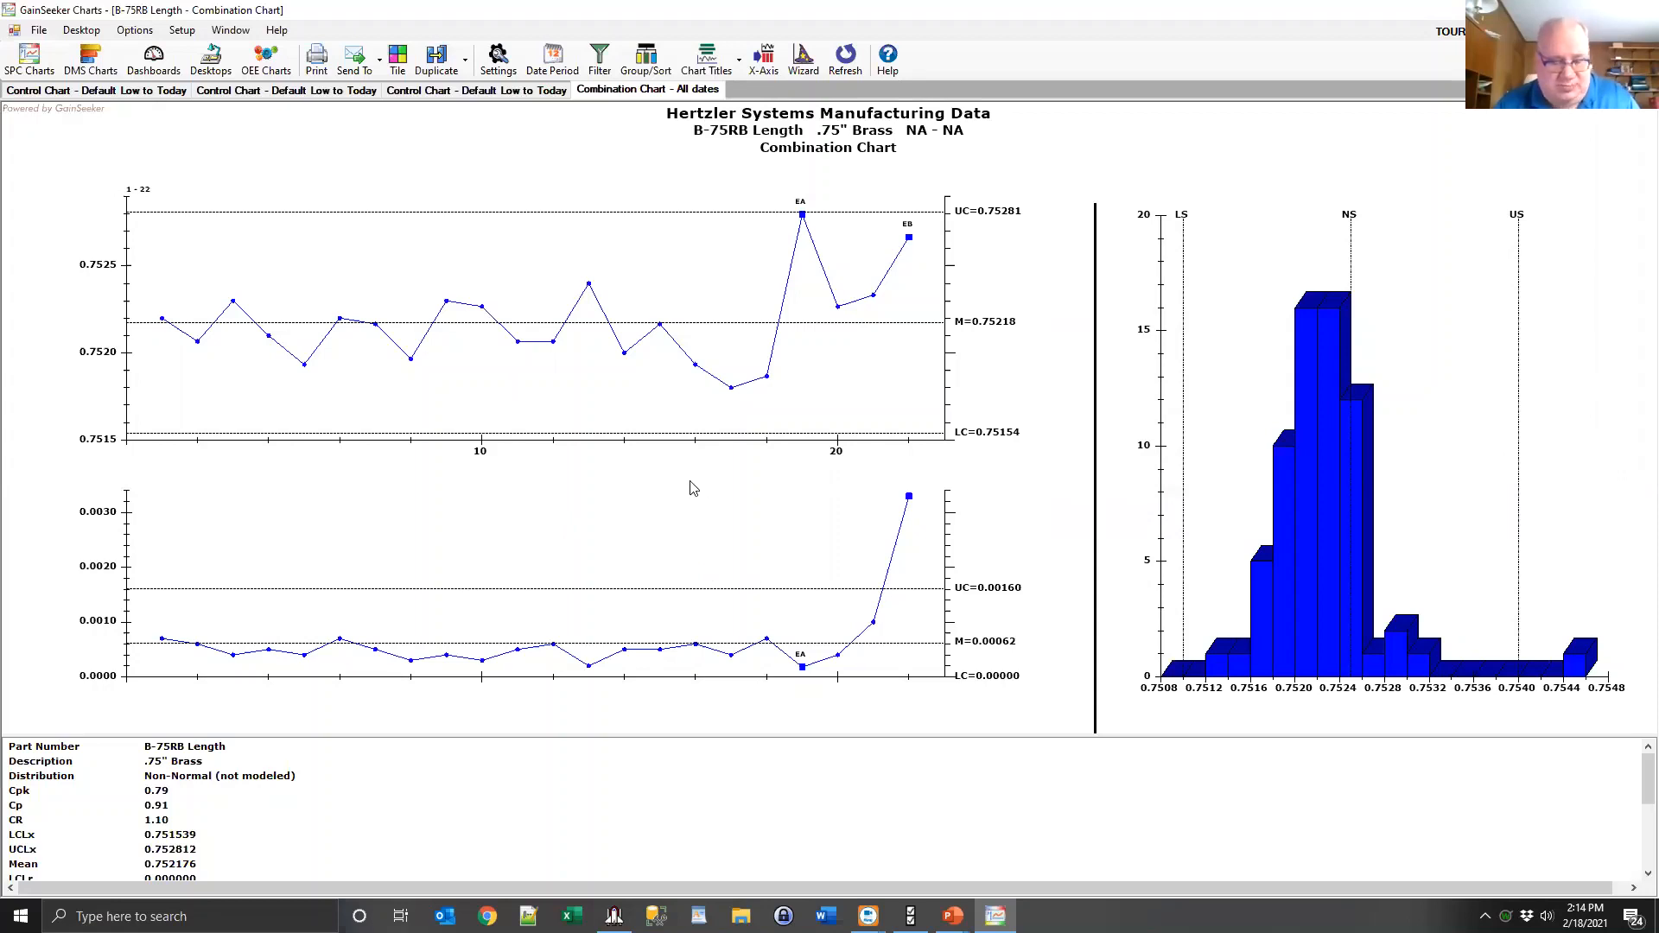
Switch to System Administration and review TOUR DATABASE's SPC defaults for new standards, including number of decimals, range chart and real-time checks.
key(alt+Tab)
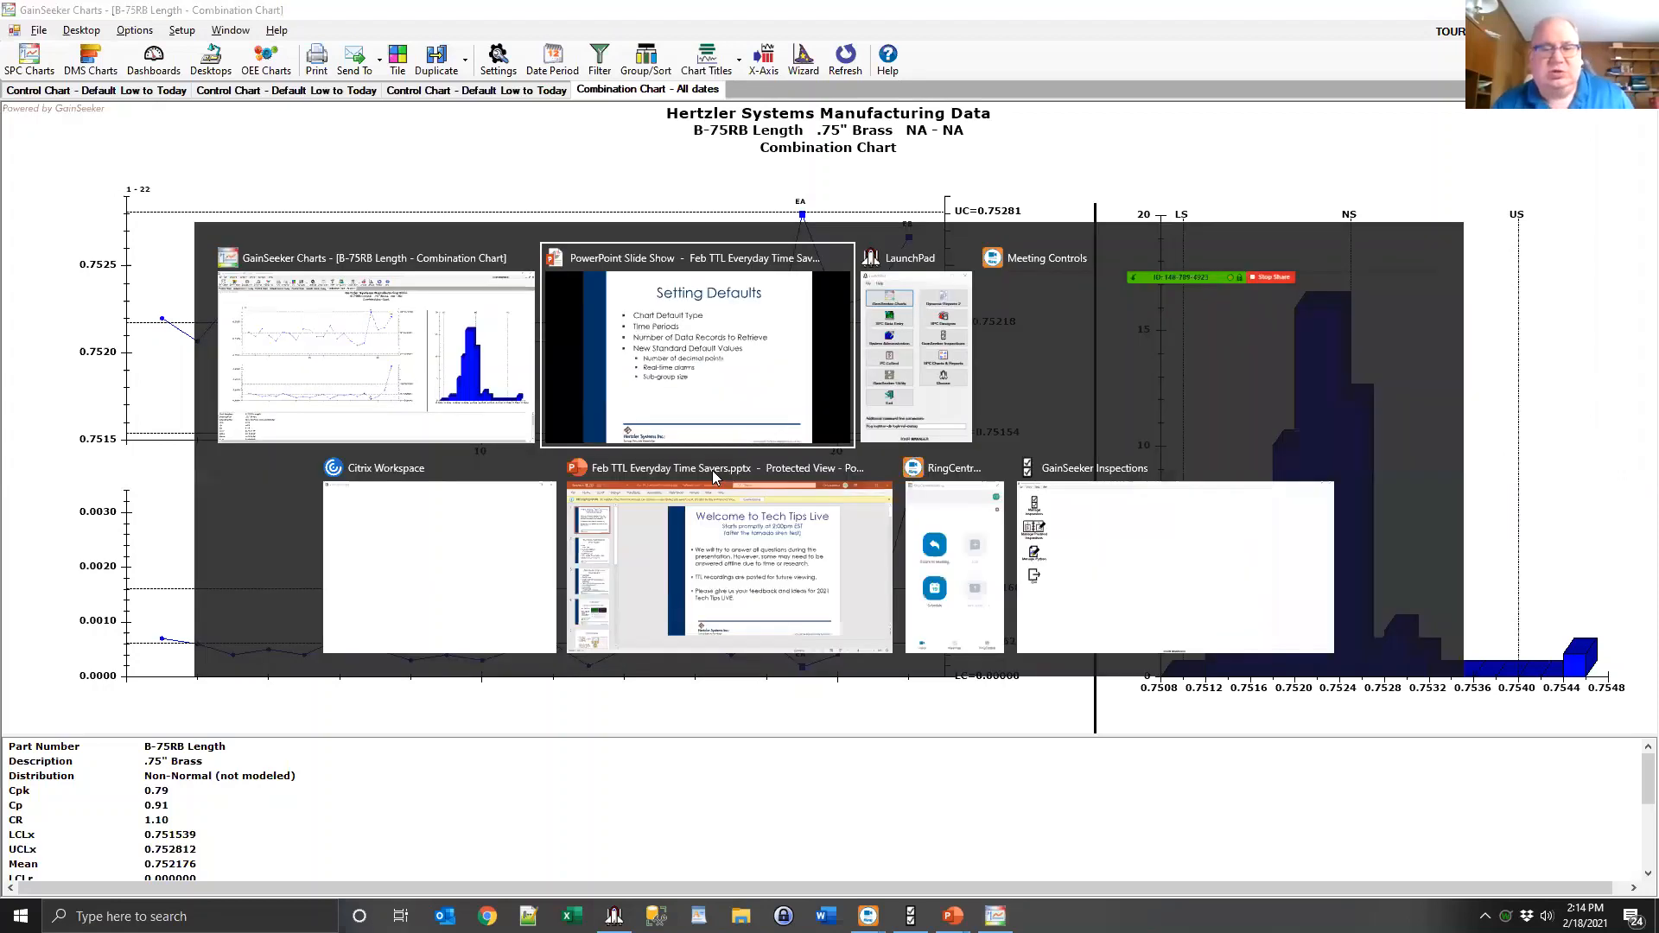
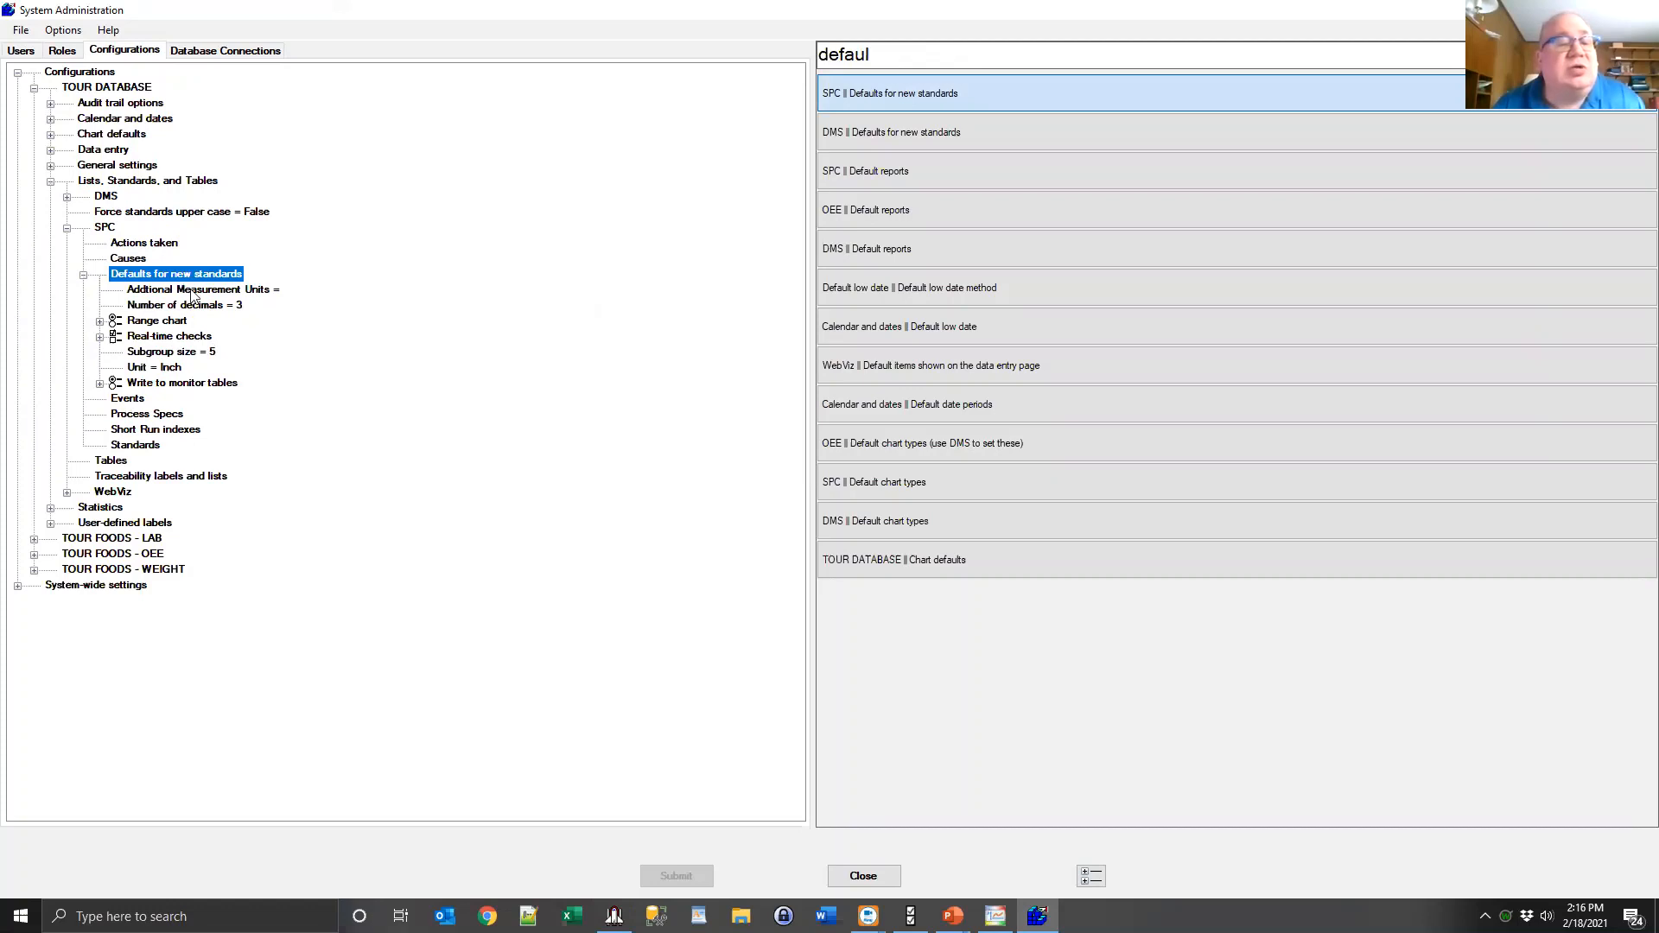
click(192, 292)
click(190, 309)
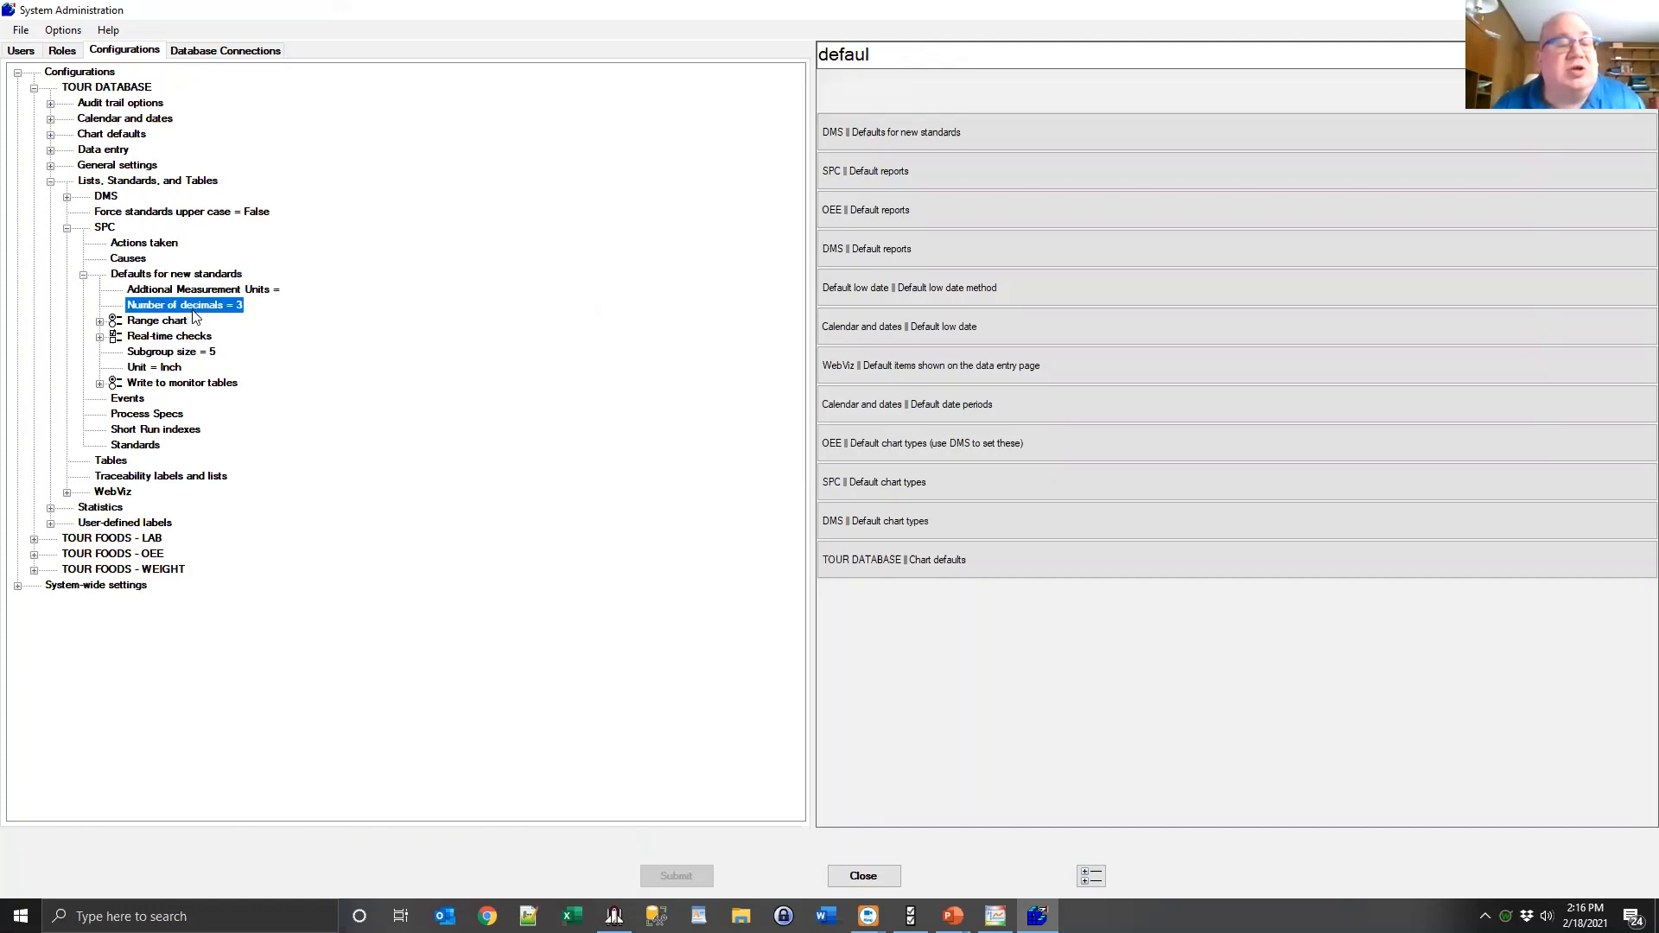
click(191, 324)
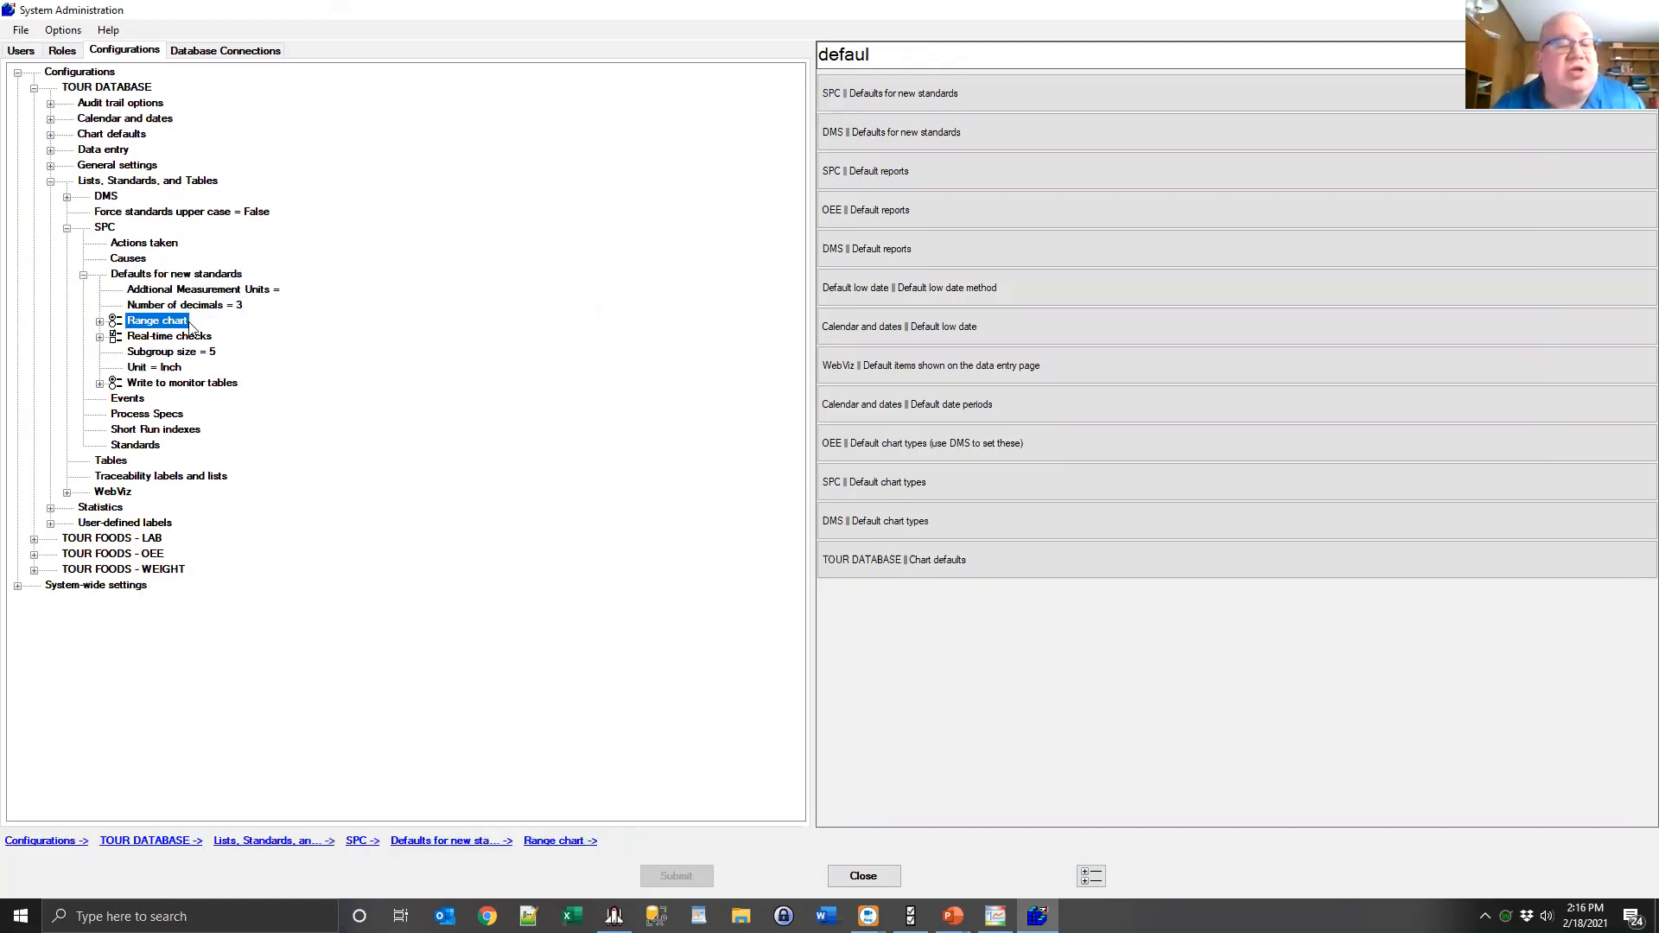
double_click(112, 335)
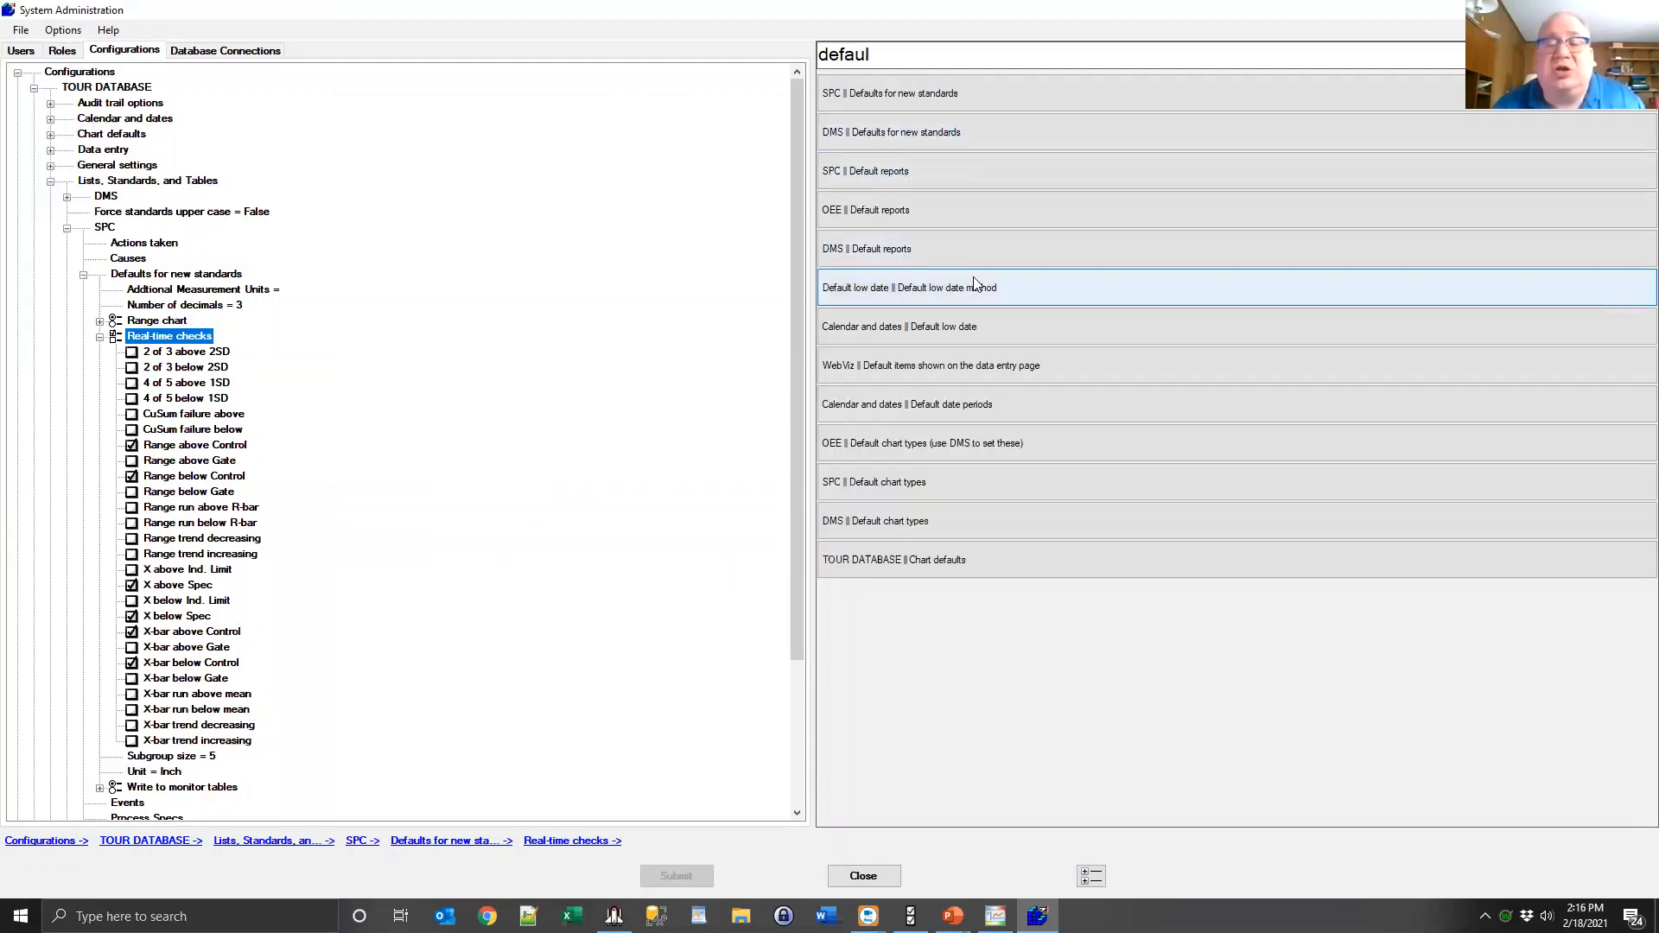
Look up the default report settings for SPC, including the statistics list report name, and those for DMS.
click(862, 166)
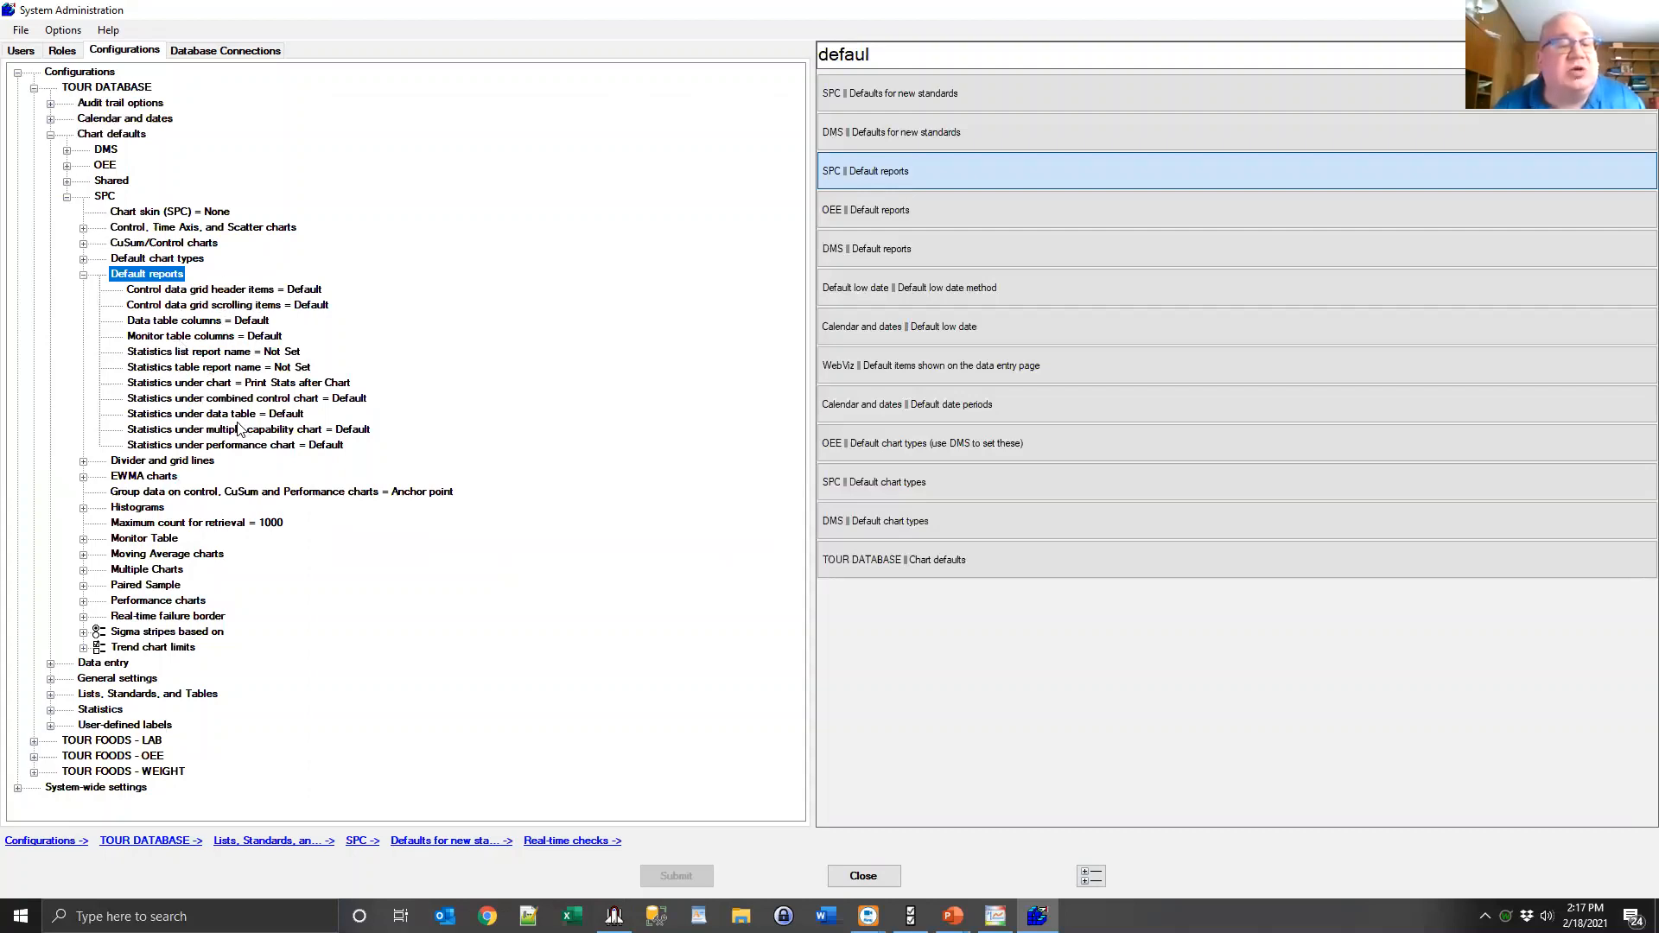
click(217, 352)
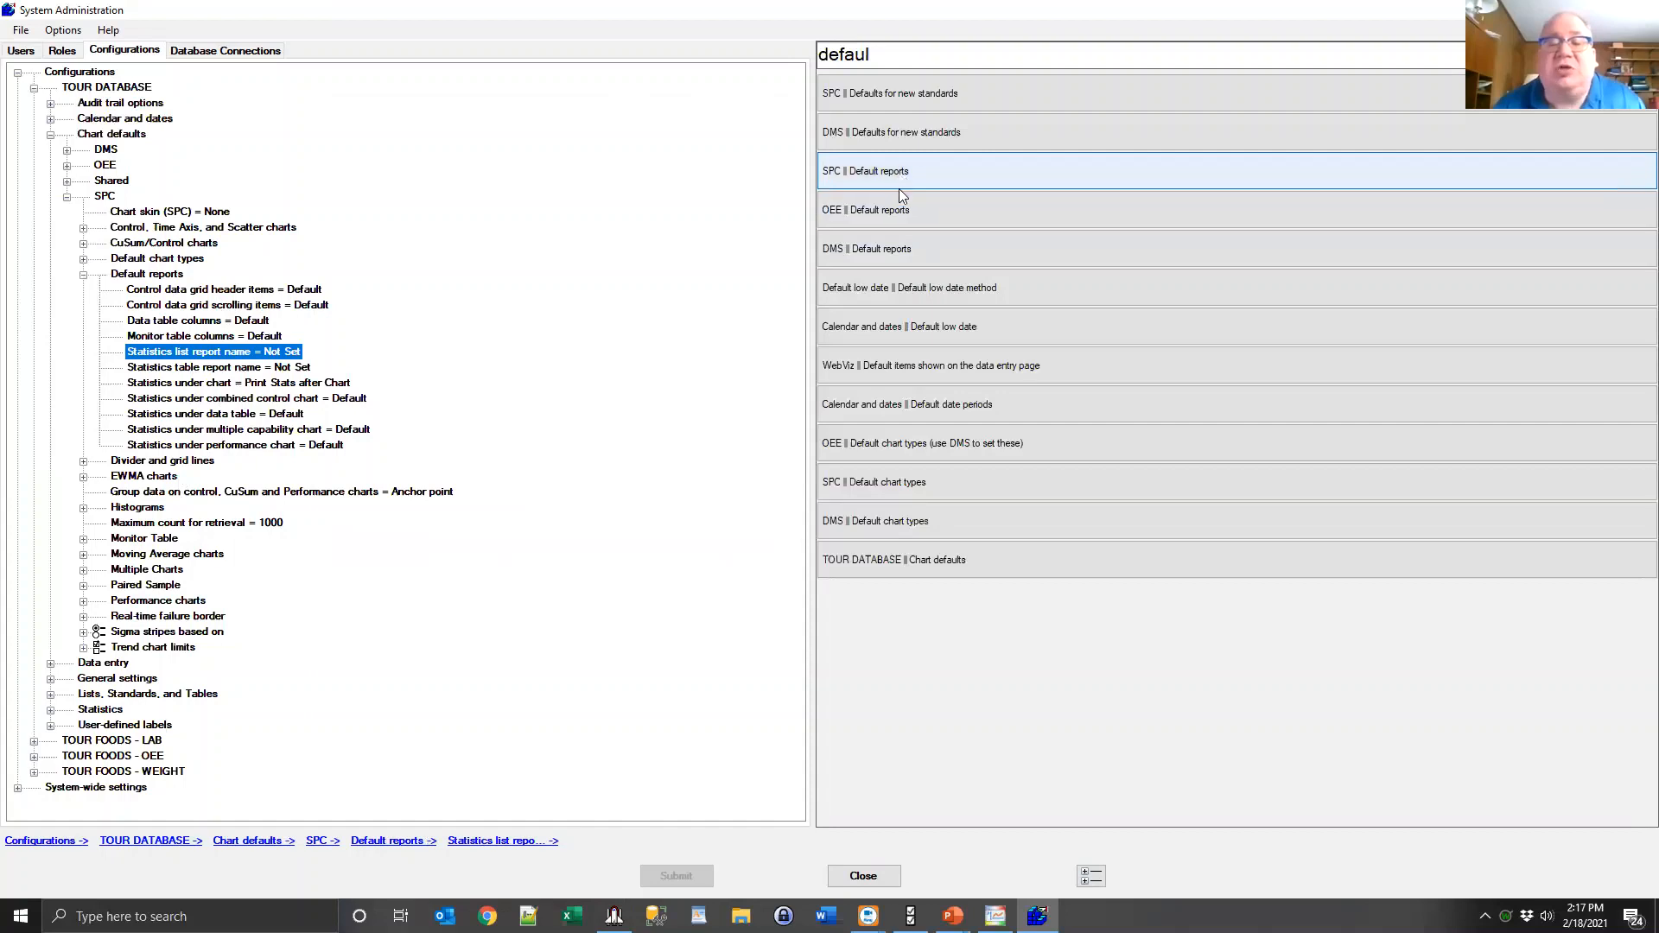
click(881, 252)
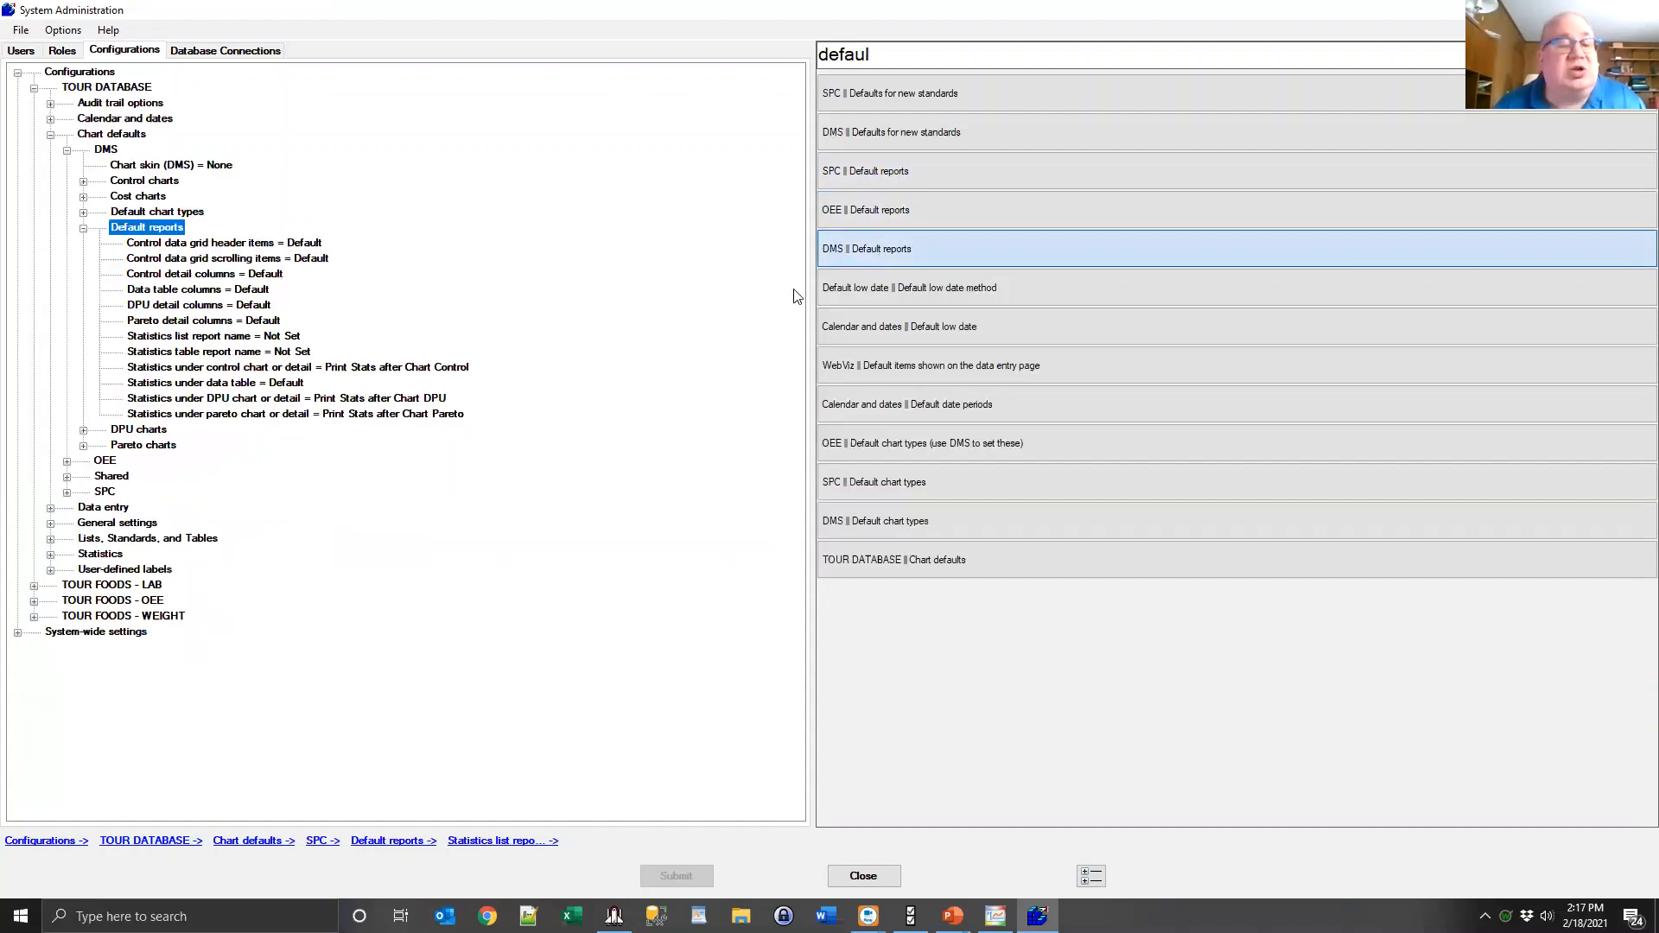
Review the default low date method and default date periods, and view the SPC Charts date period choices without changing them.
click(930, 294)
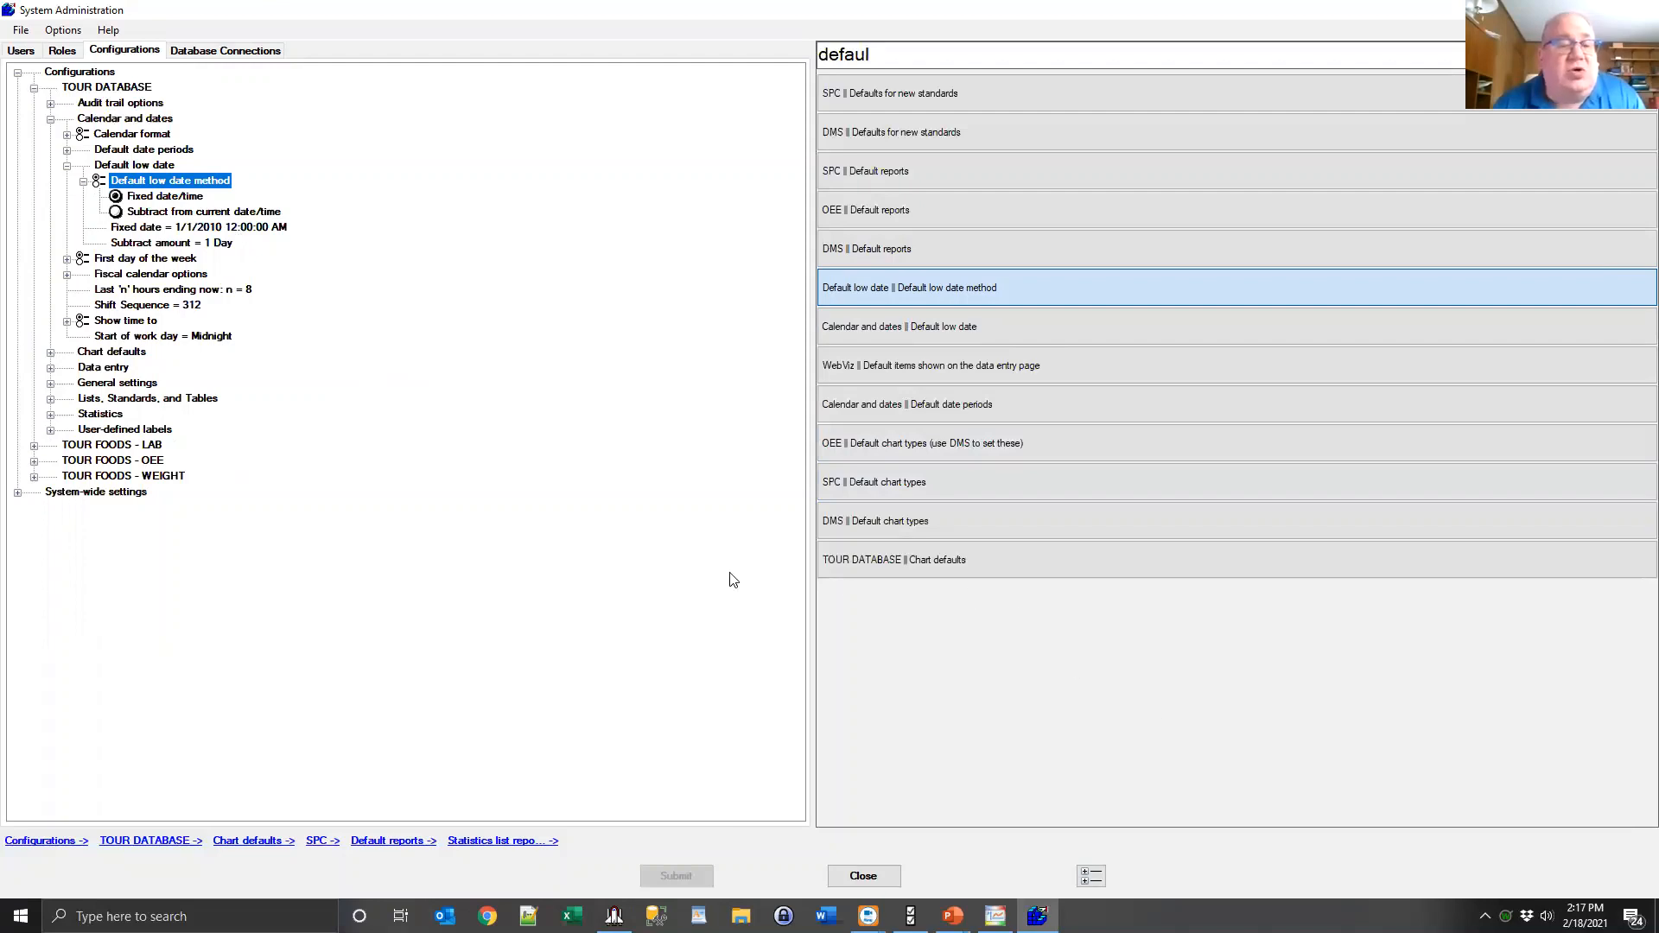
click(66, 151)
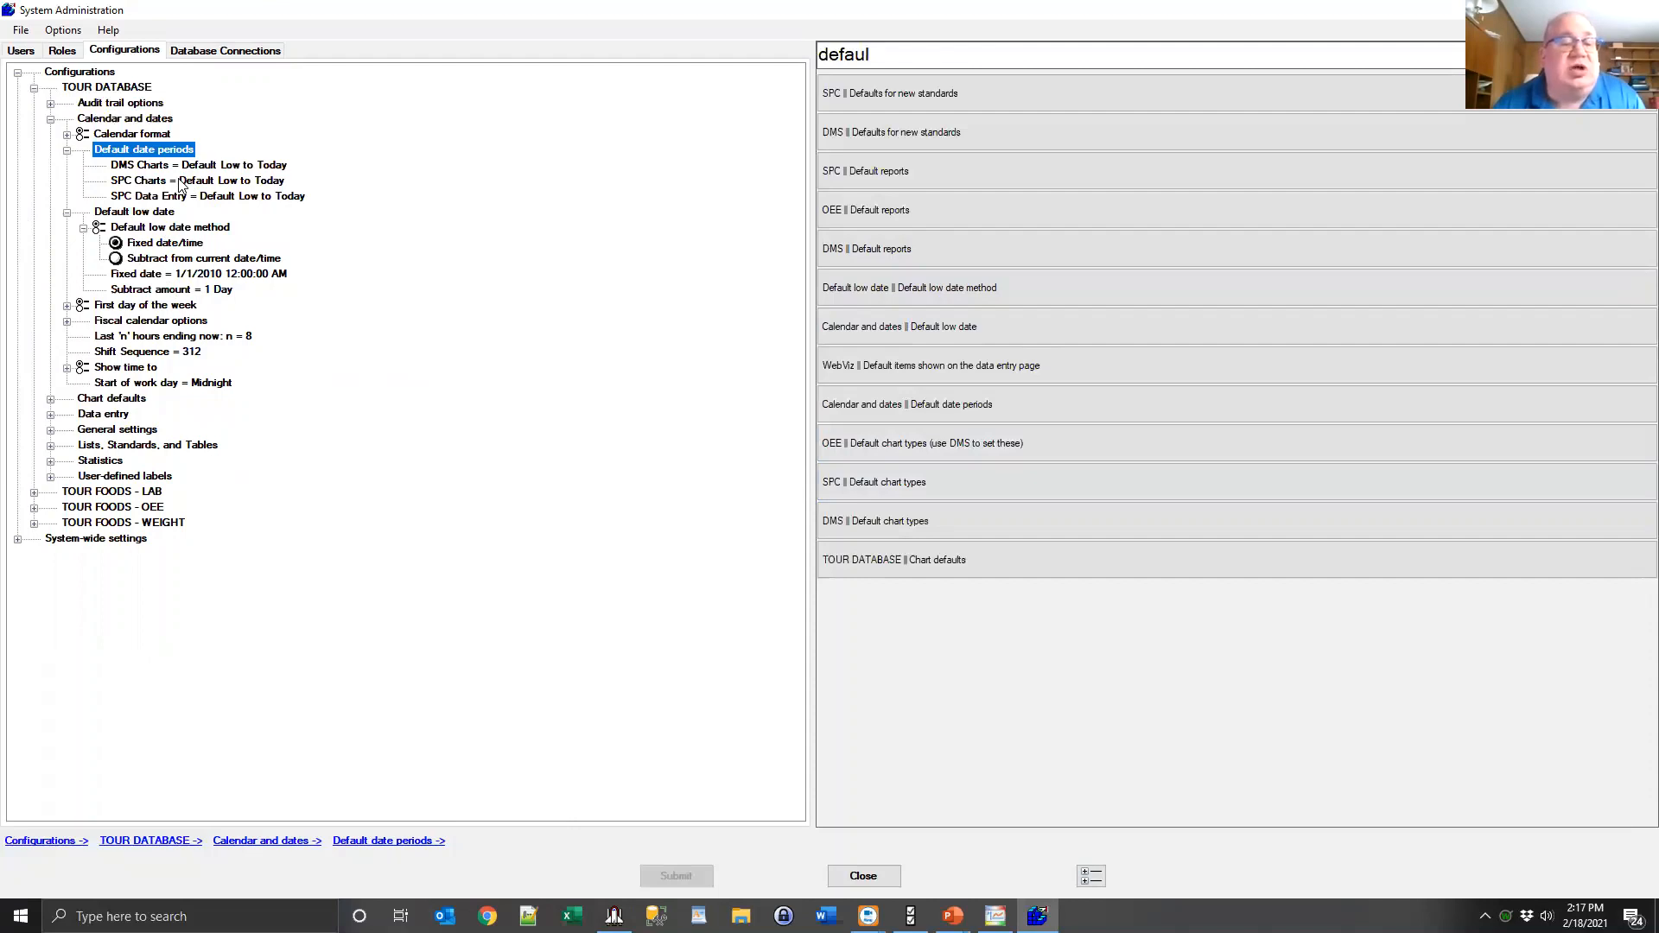
double_click(178, 180)
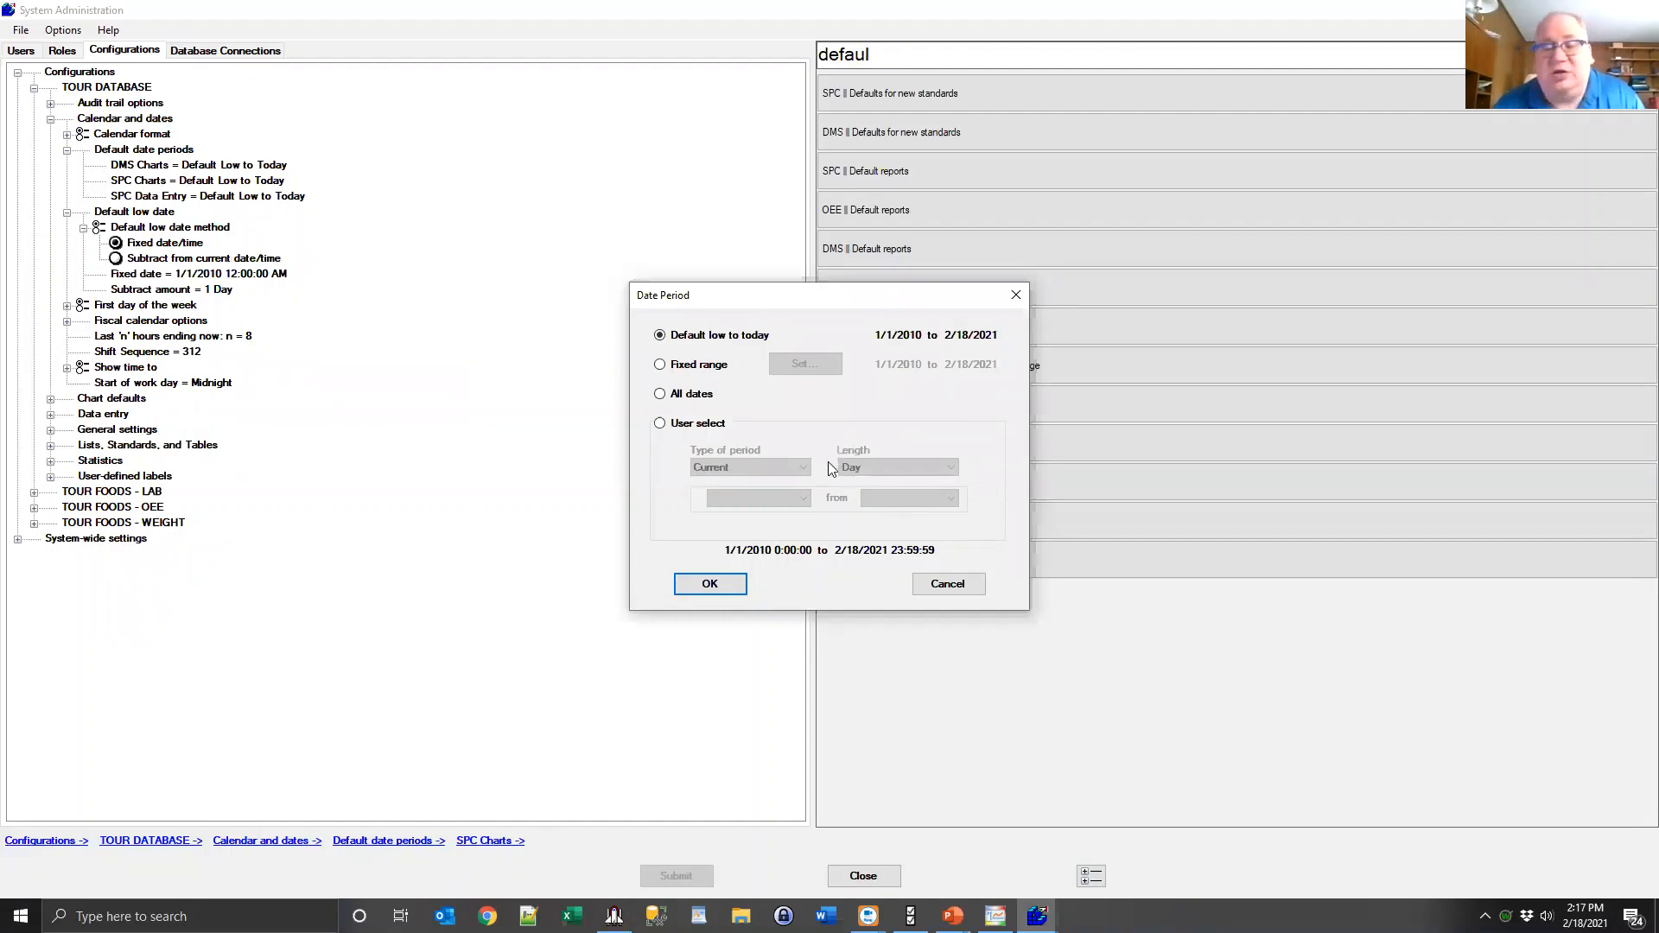
click(950, 583)
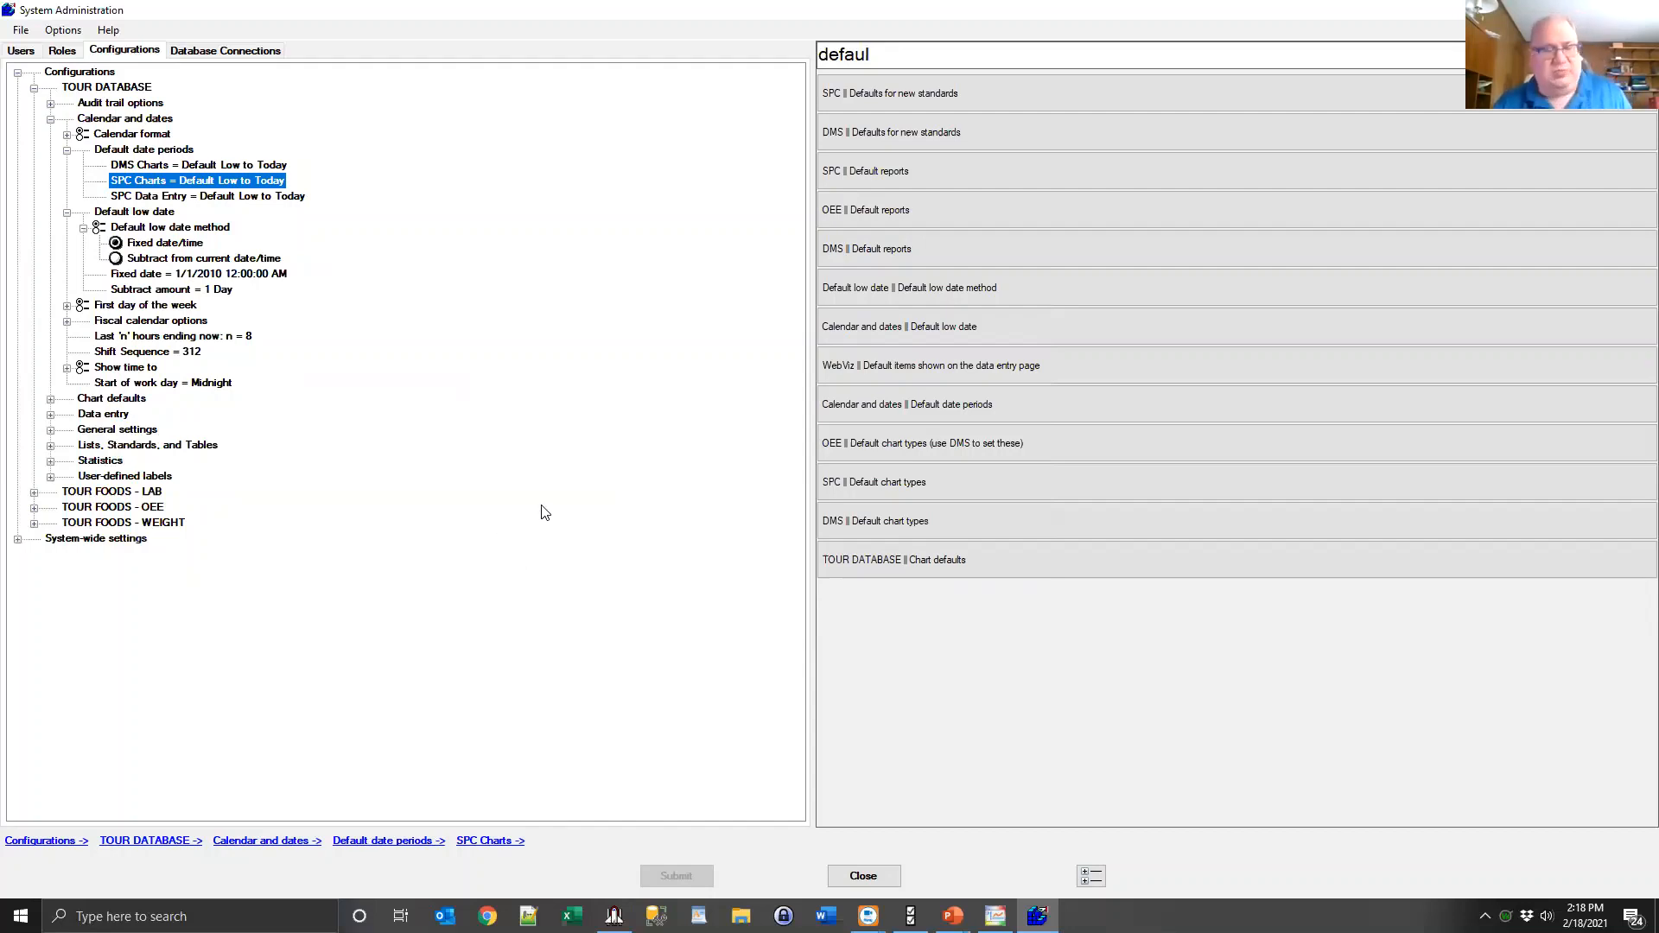
Switch to the PowerPoint slide show, and advance it to the Questions and Discussion slide.
key(alt+Tab)
key(alt+Tab)
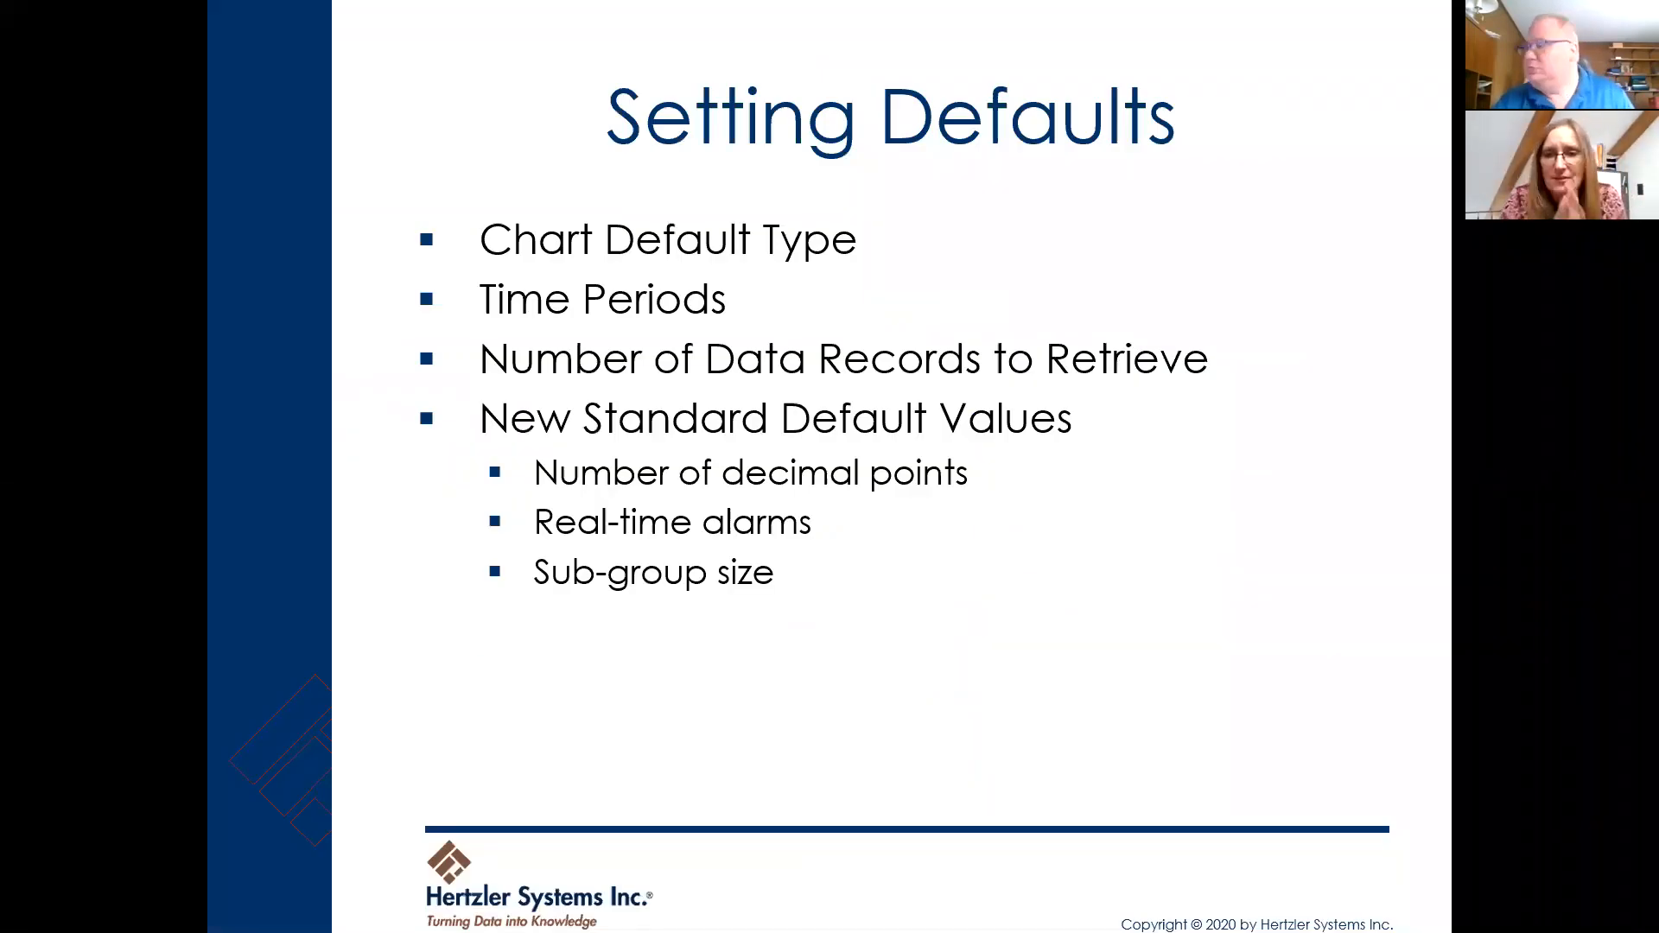
key(Right)
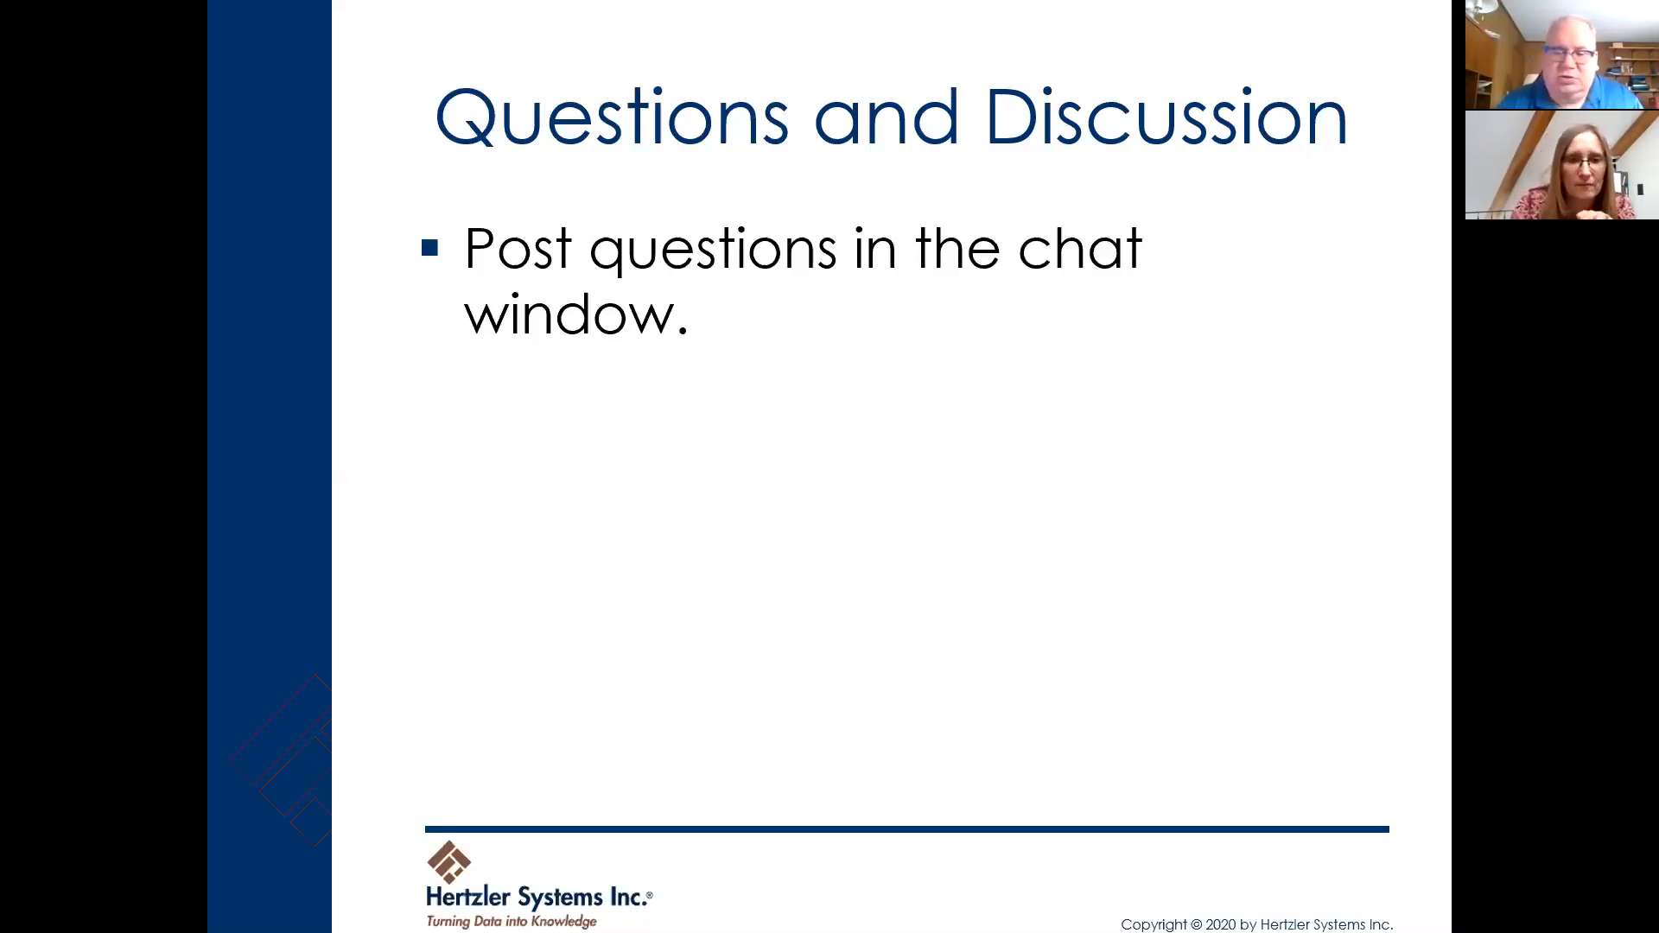
Return to System Administration, check its available file commands and options, and close it.
key(alt+Tab)
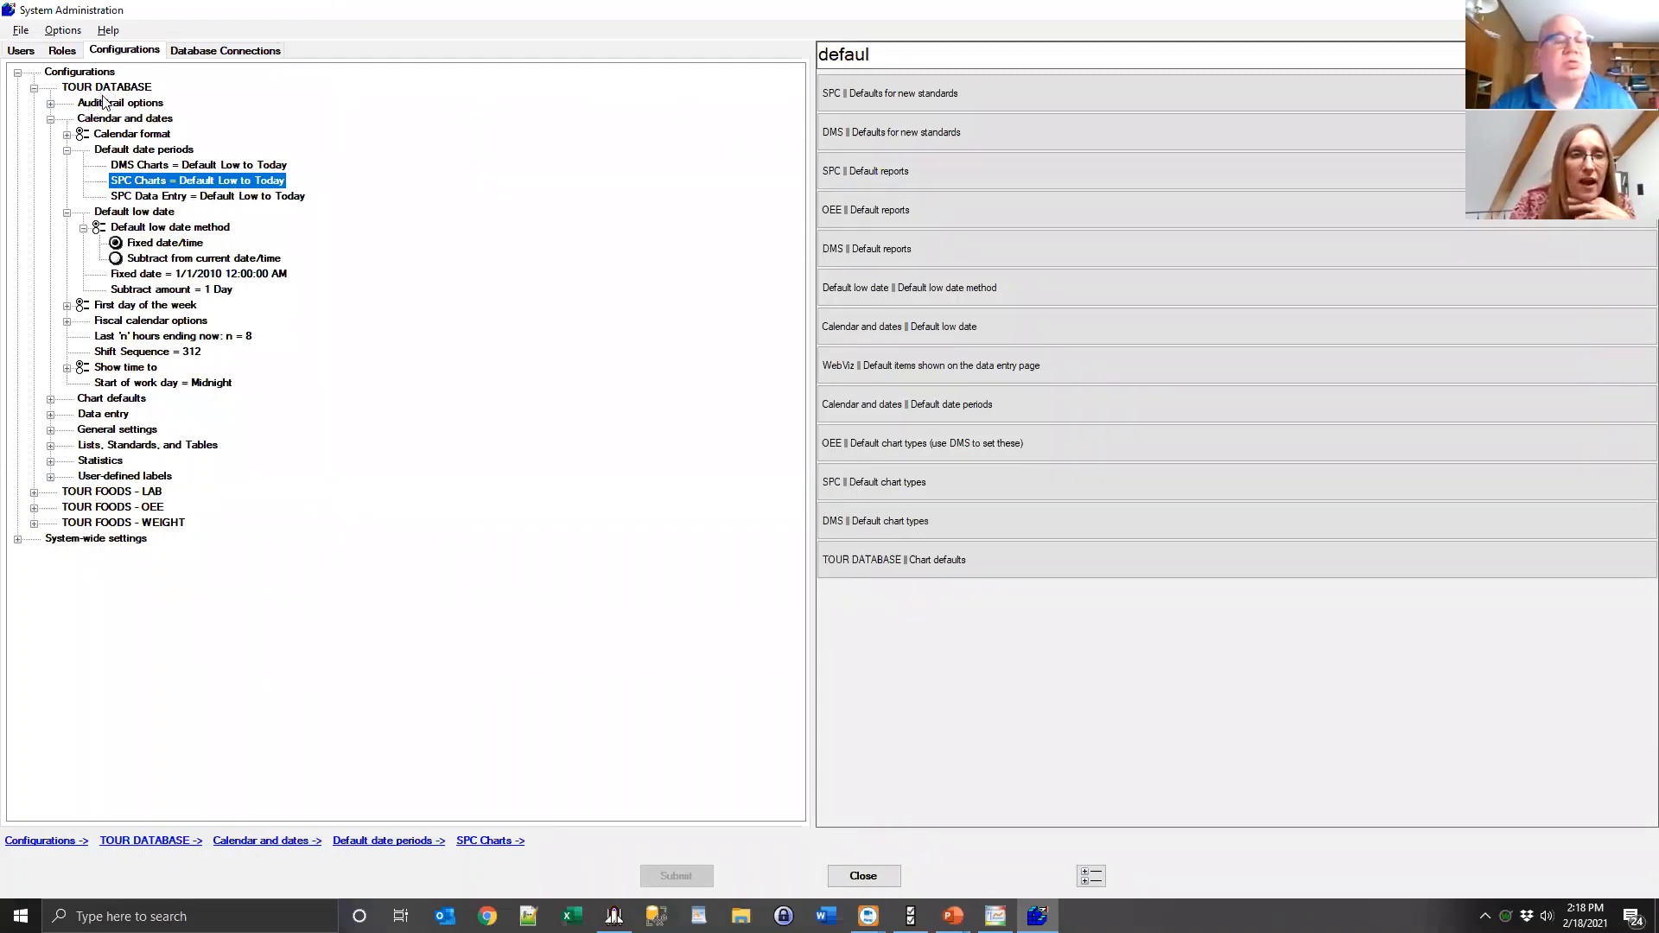
click(26, 32)
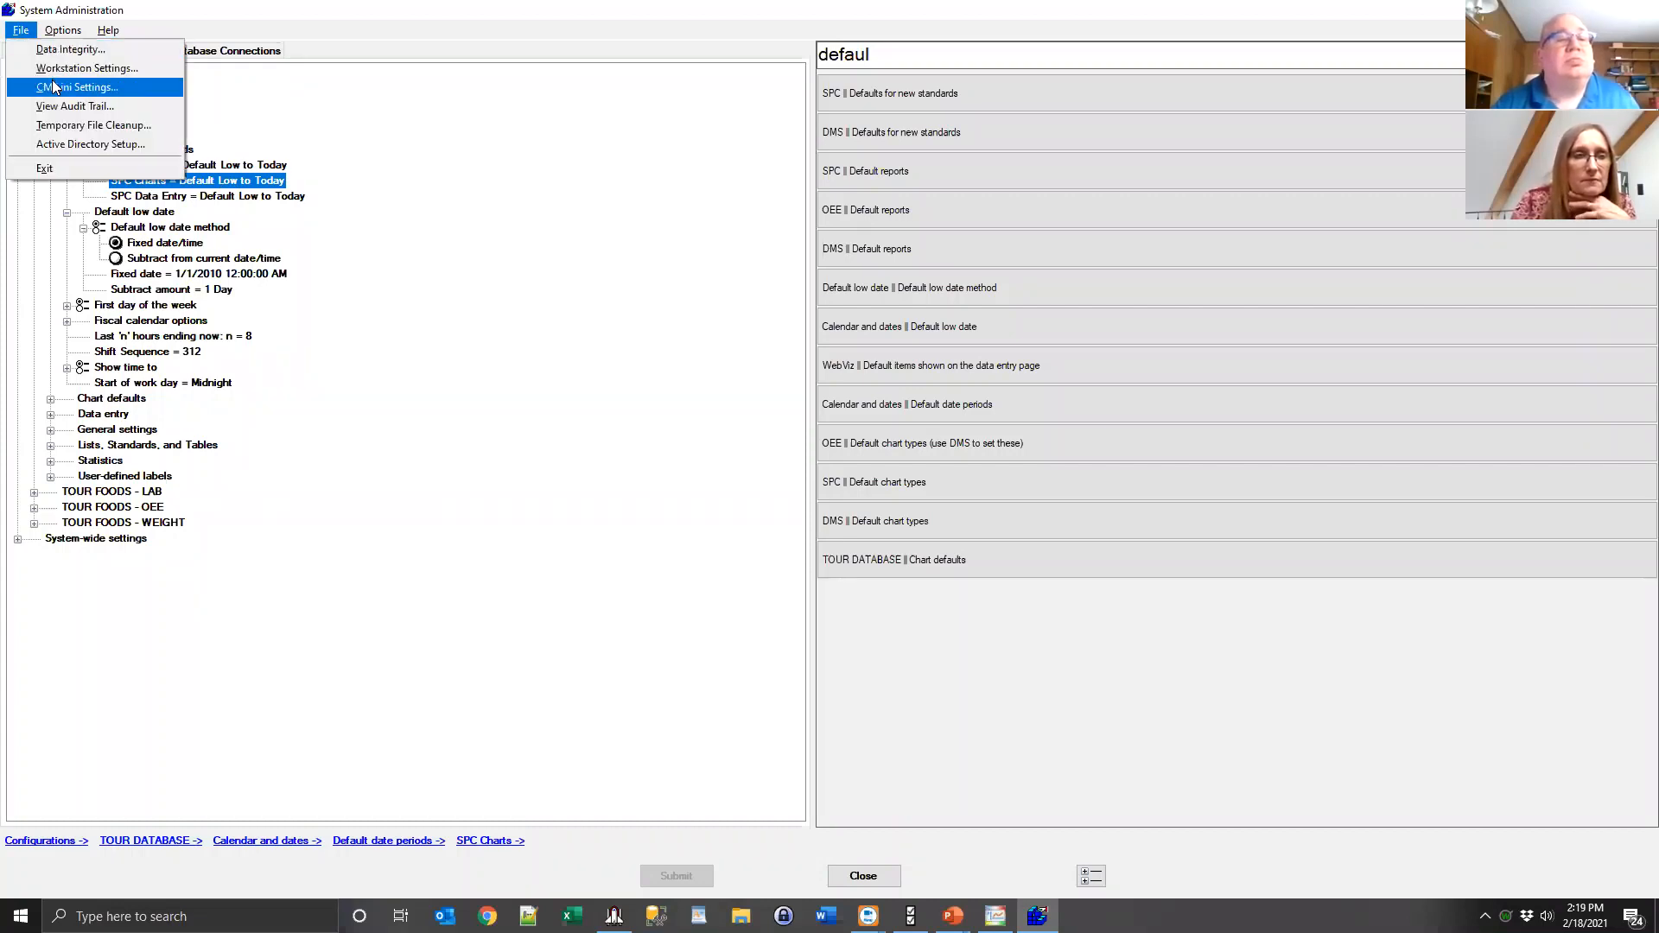
mouse_move(66, 36)
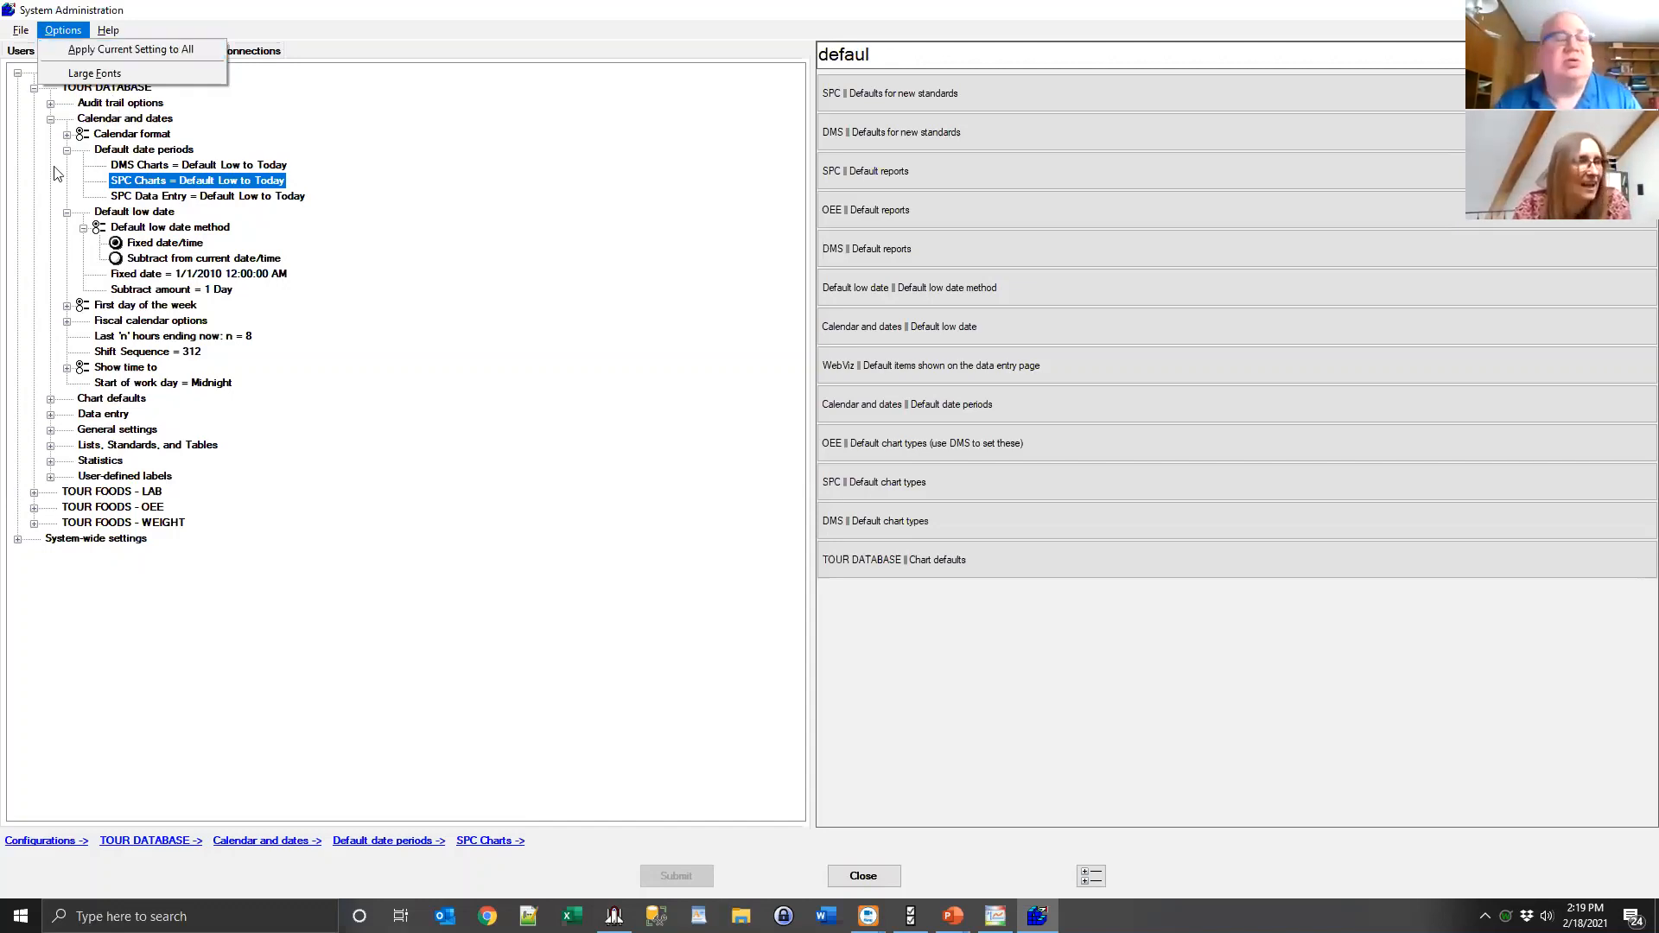
click(387, 189)
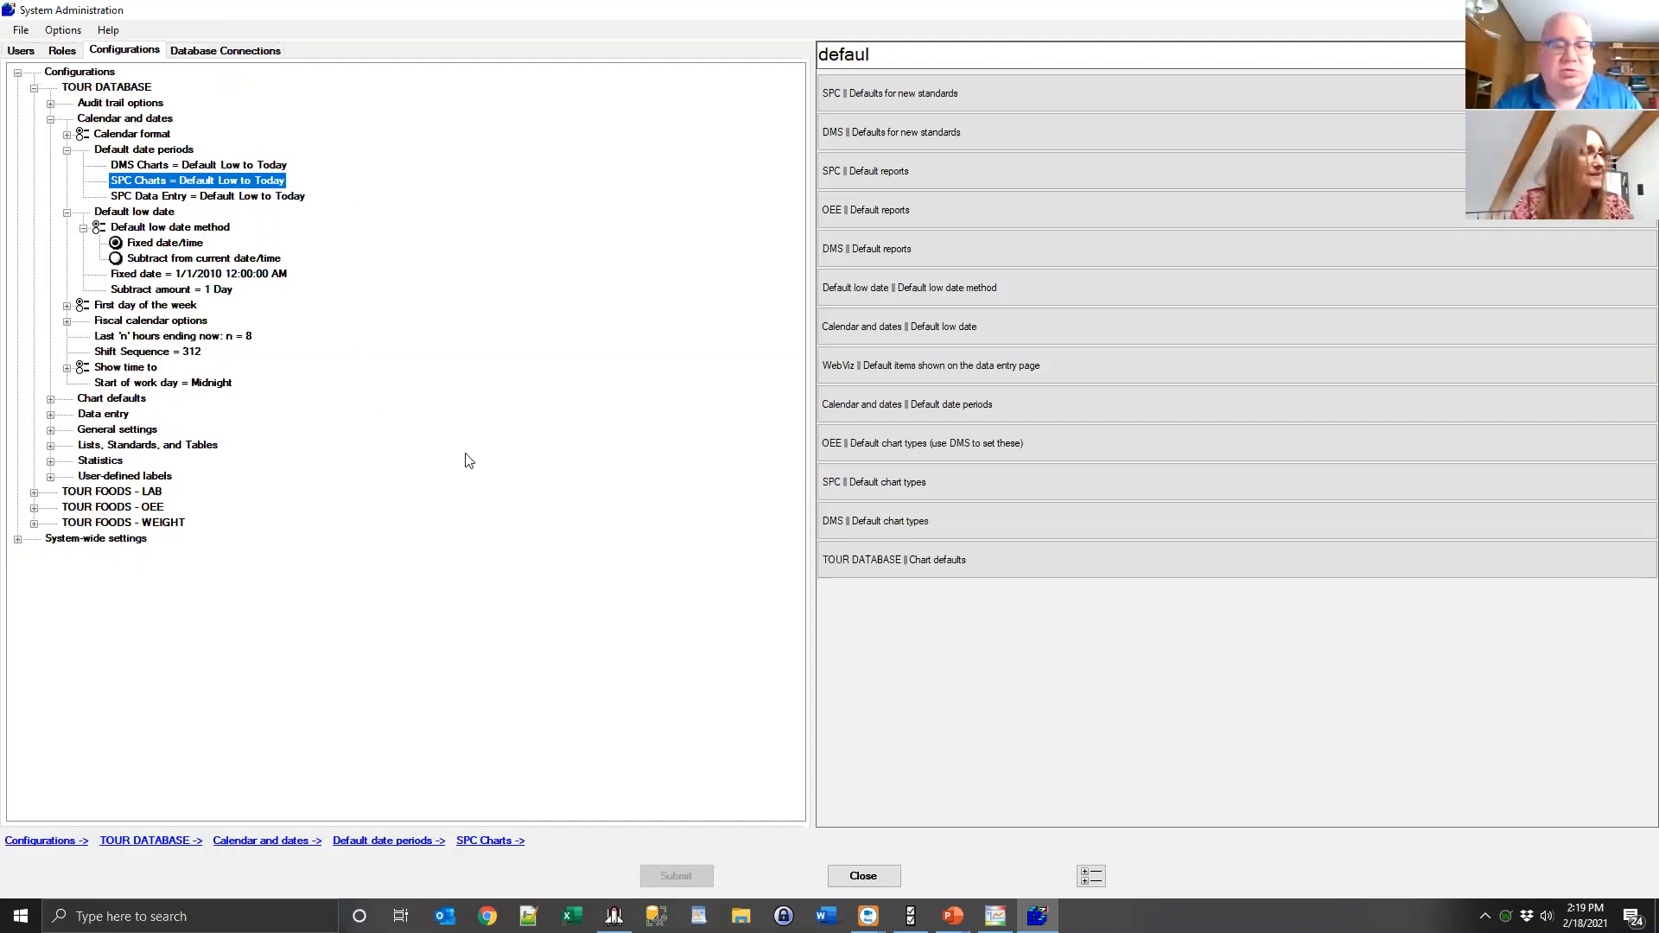
click(863, 876)
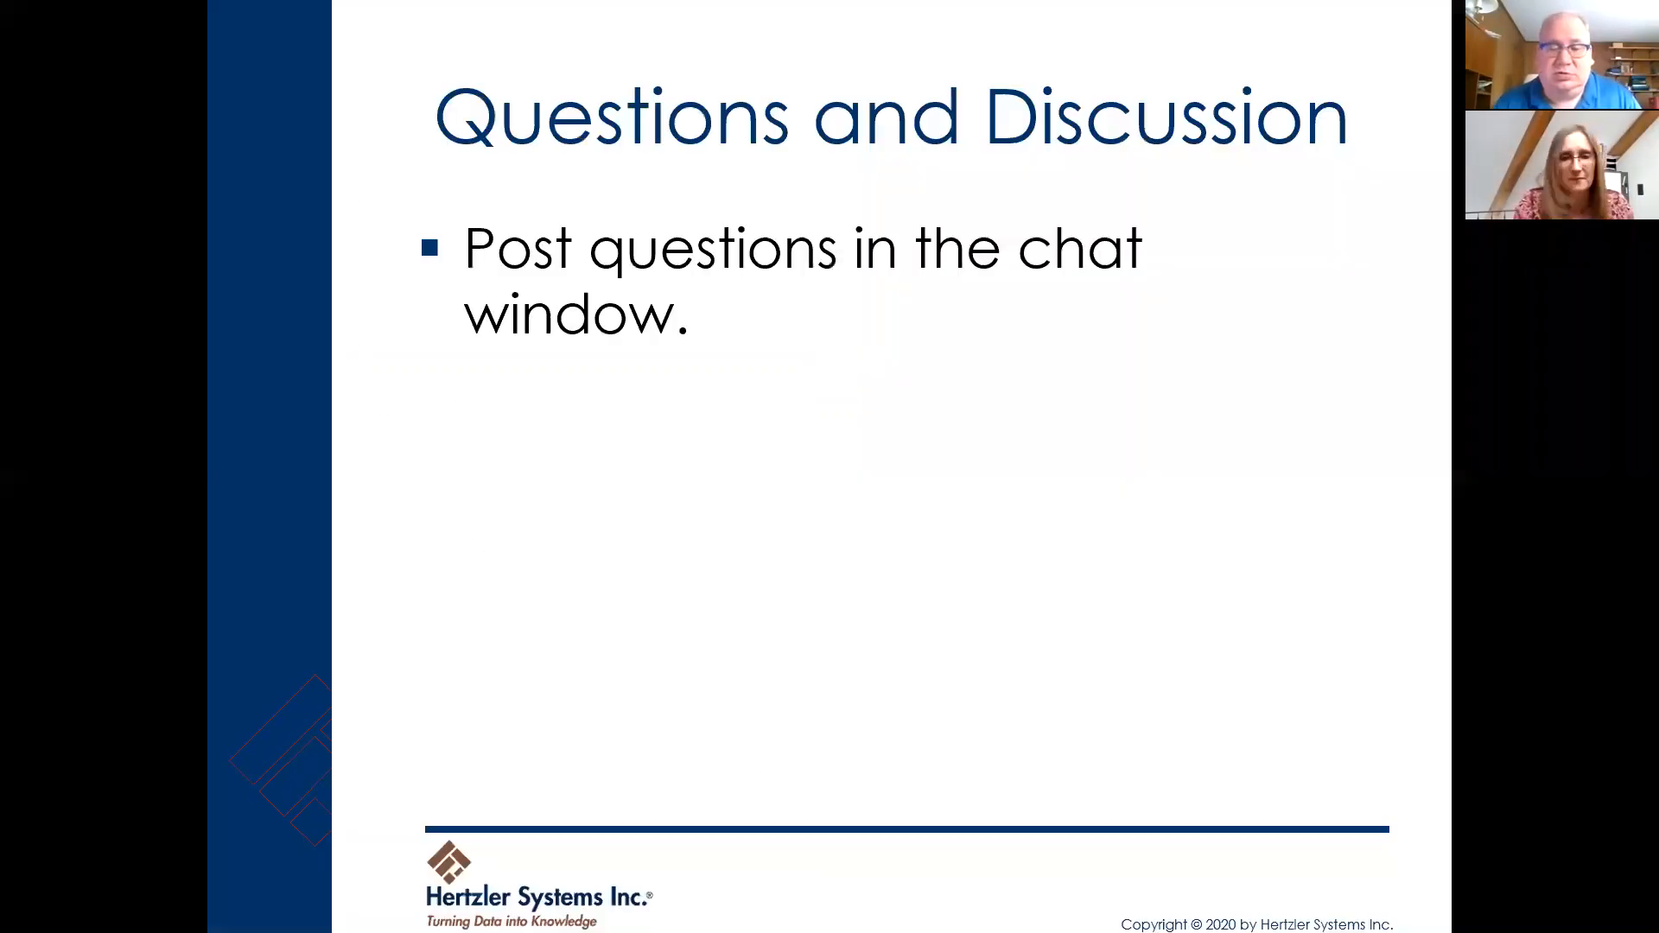
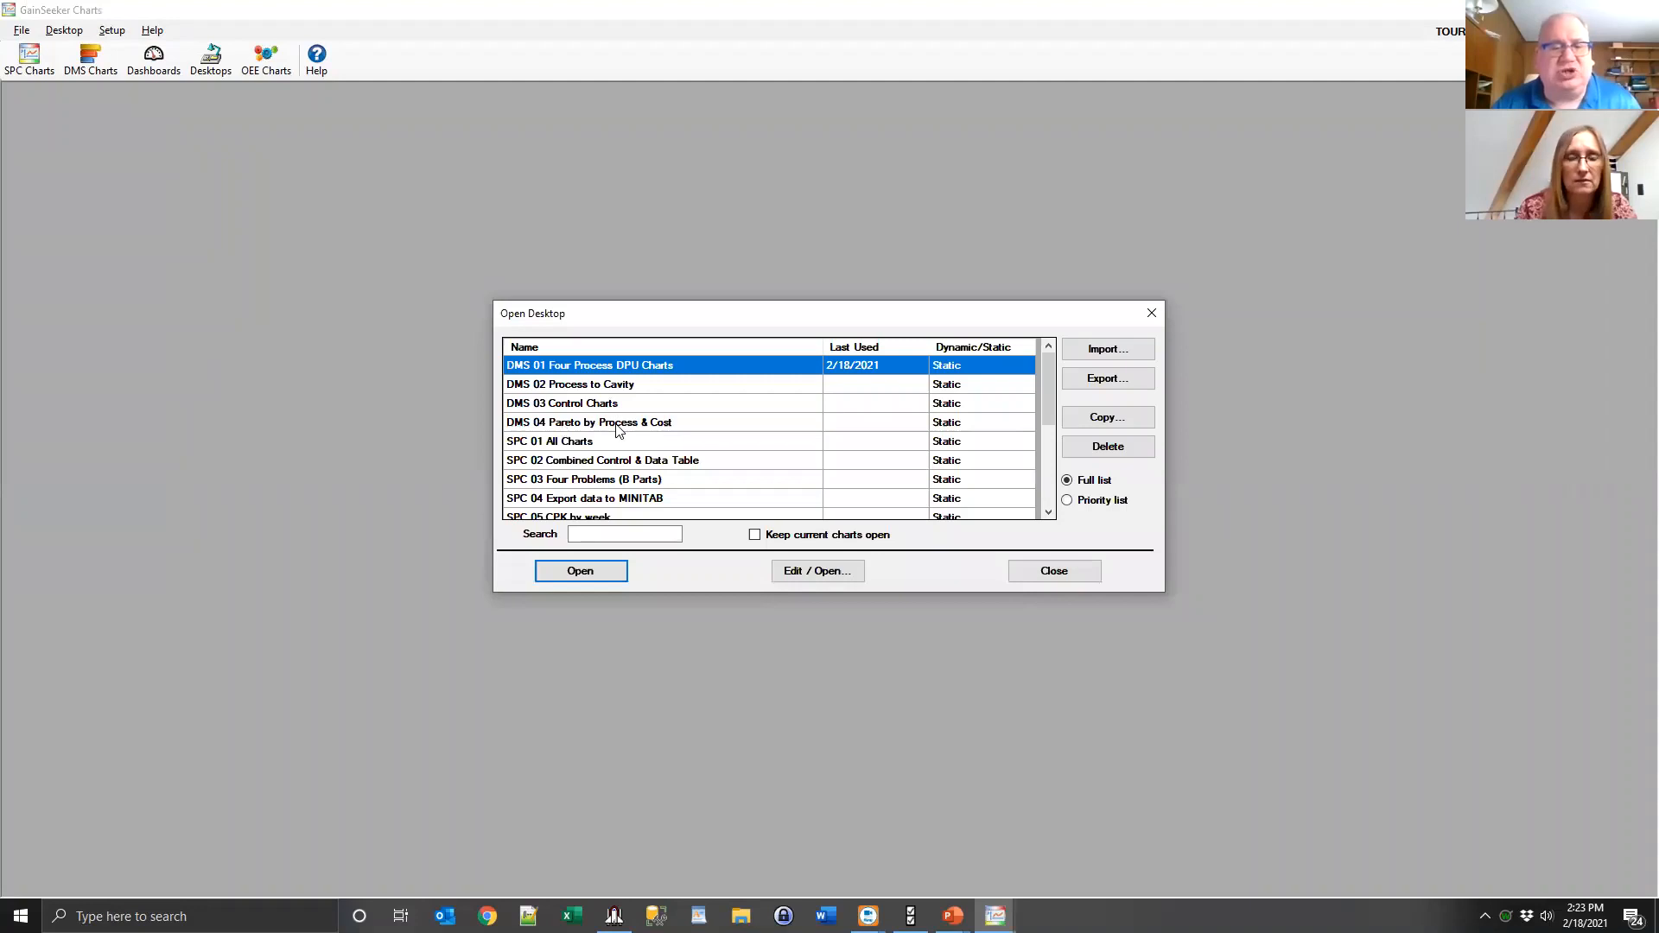
Open the saved desktop SPC 01 All Charts in GainSeeker Charts, and view the desktop list once more without opening another.
click(576, 442)
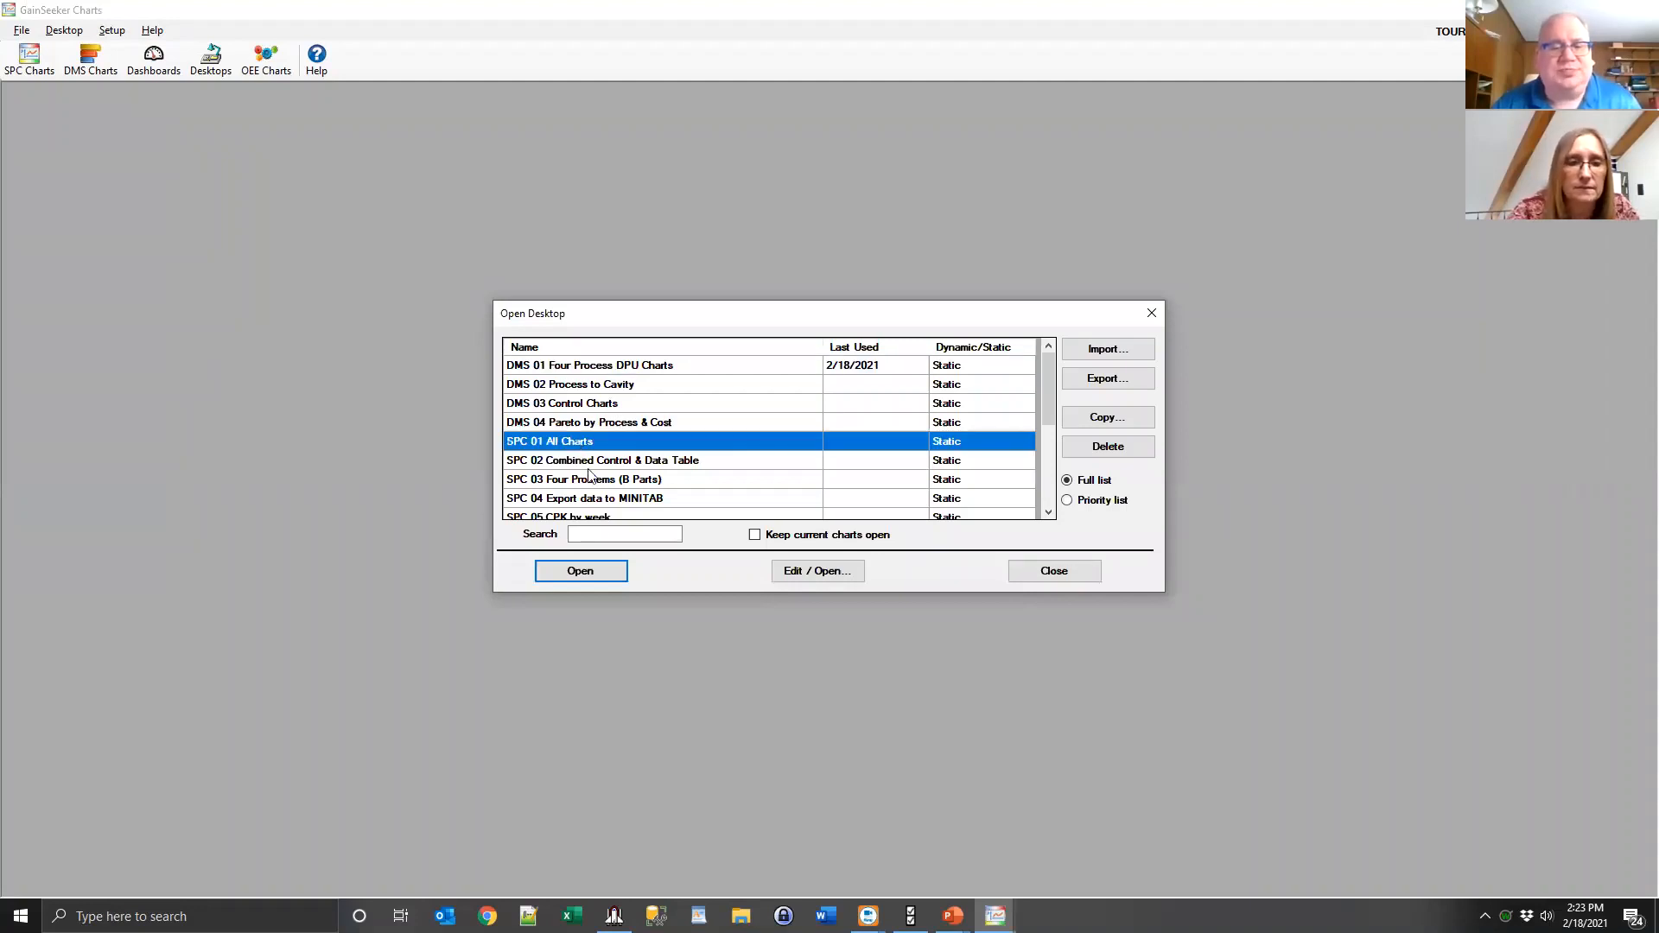
click(601, 574)
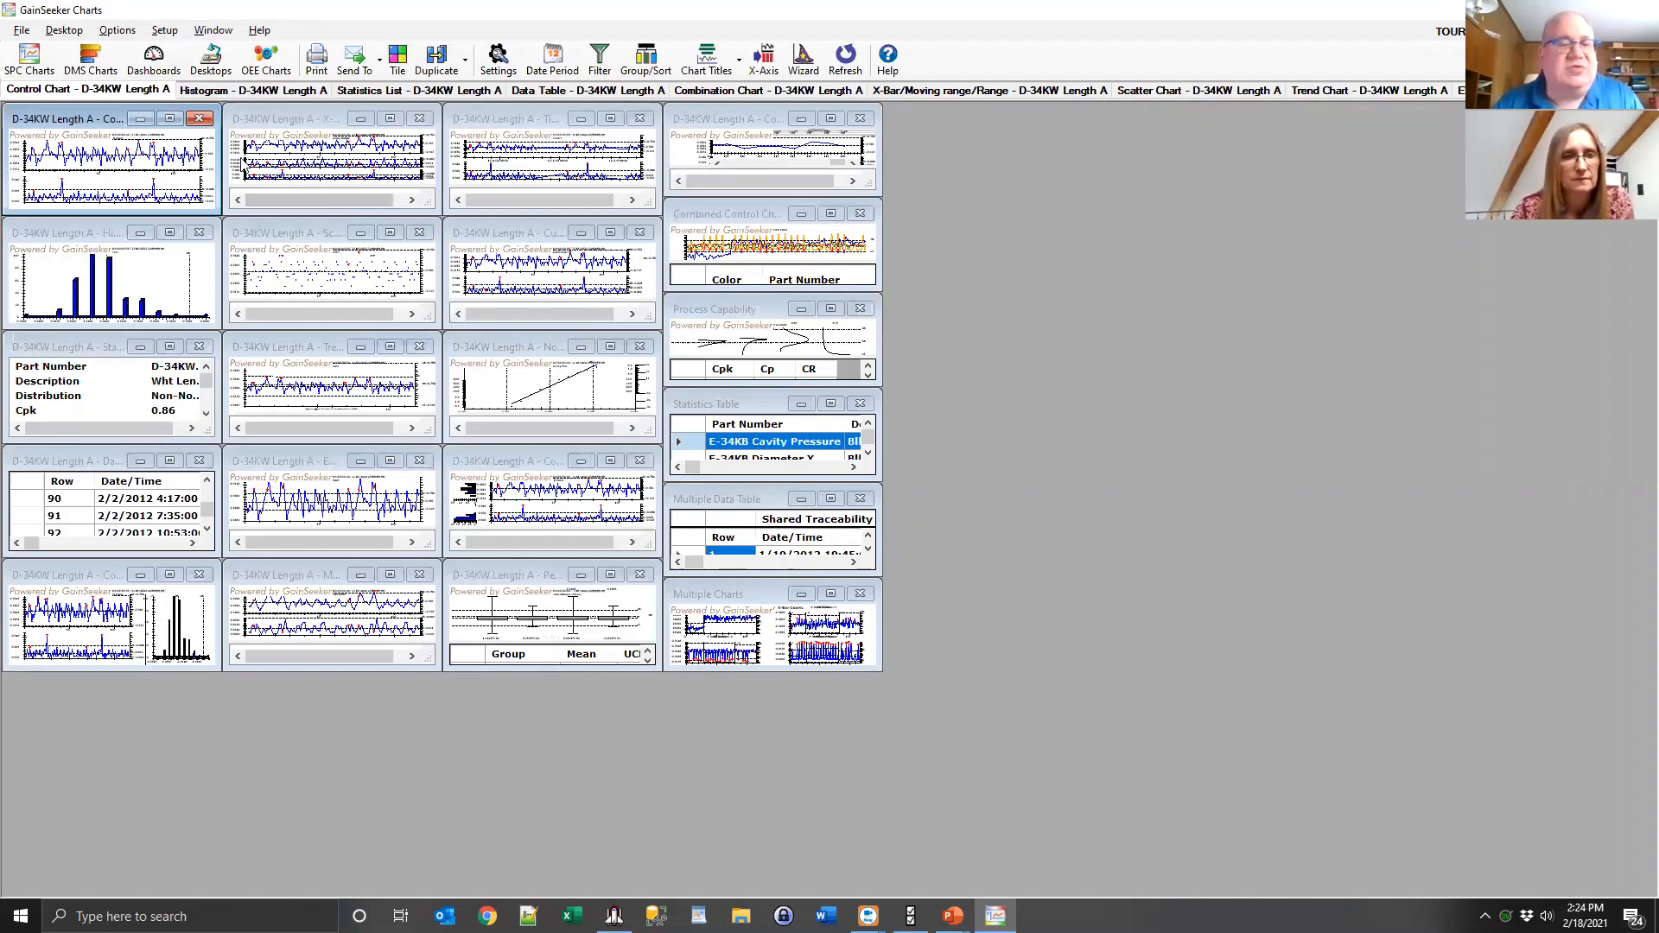
click(212, 66)
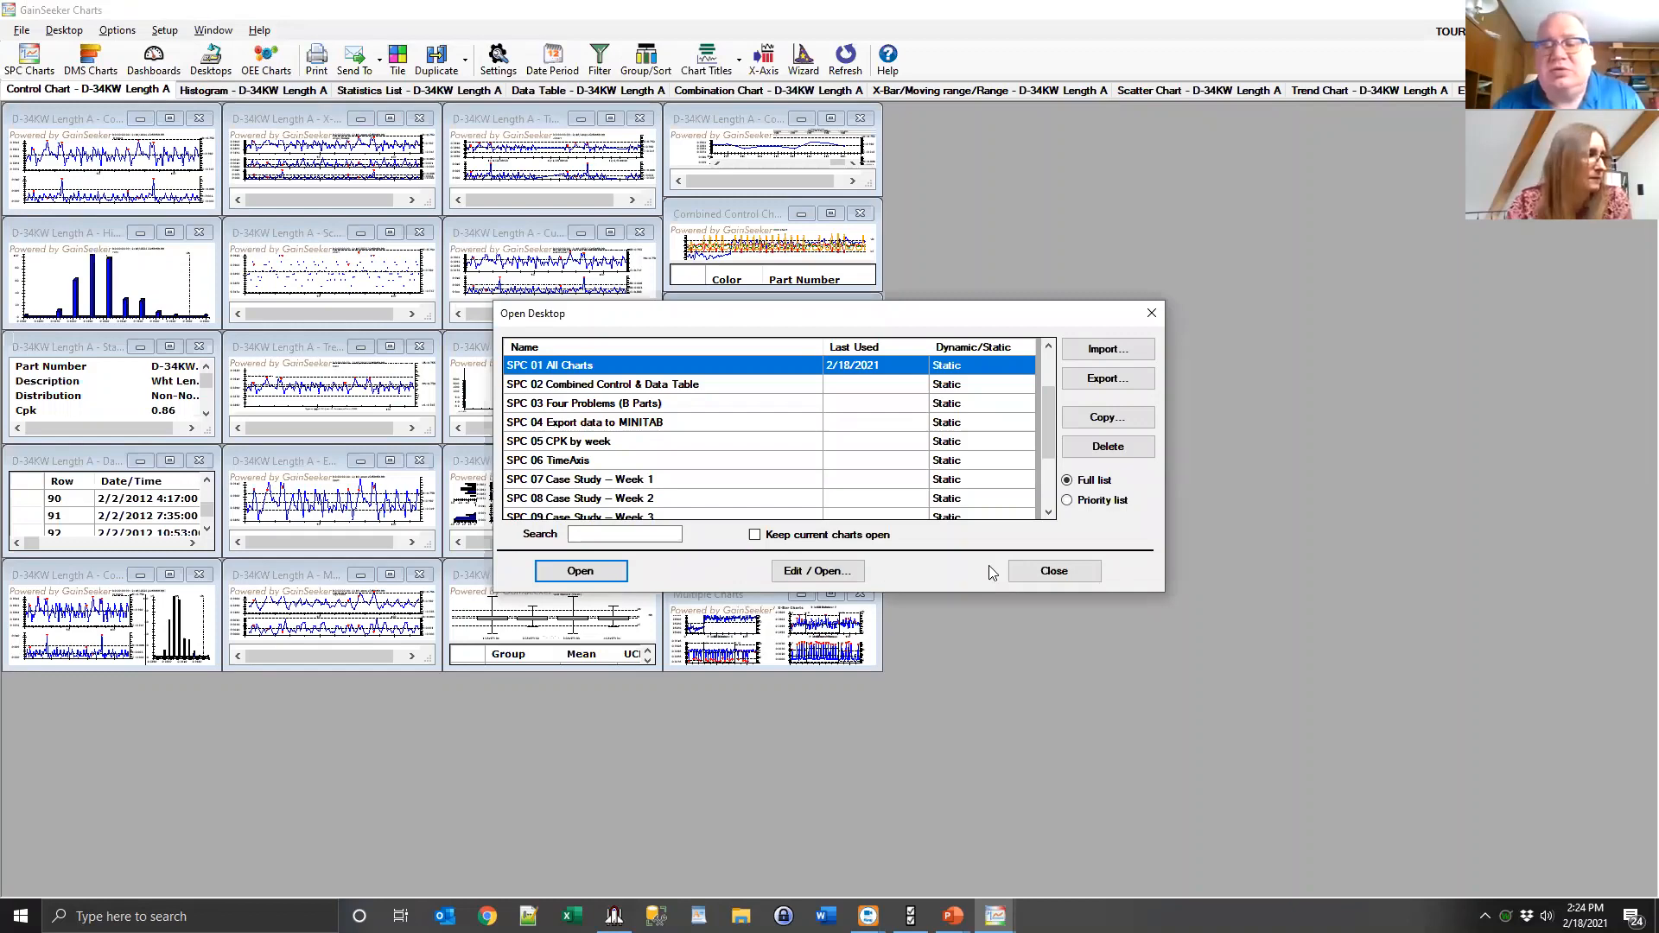
click(1080, 574)
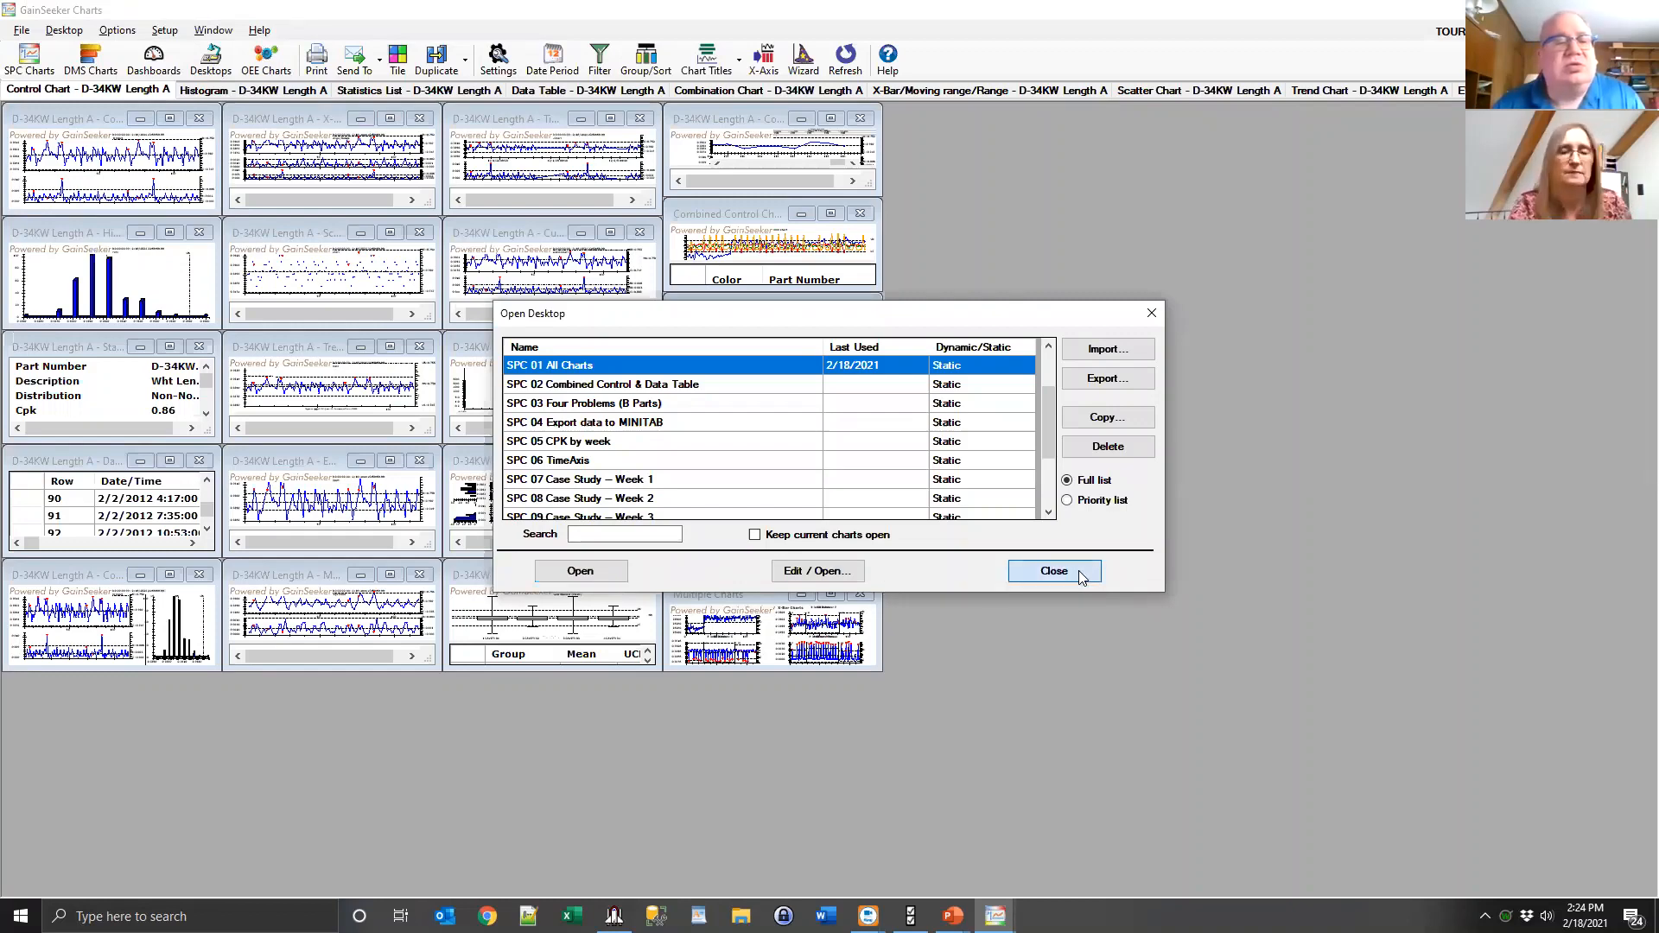
Open the slideshow options for the desktop's charts, and set each chart to show for 3 seconds.
click(215, 32)
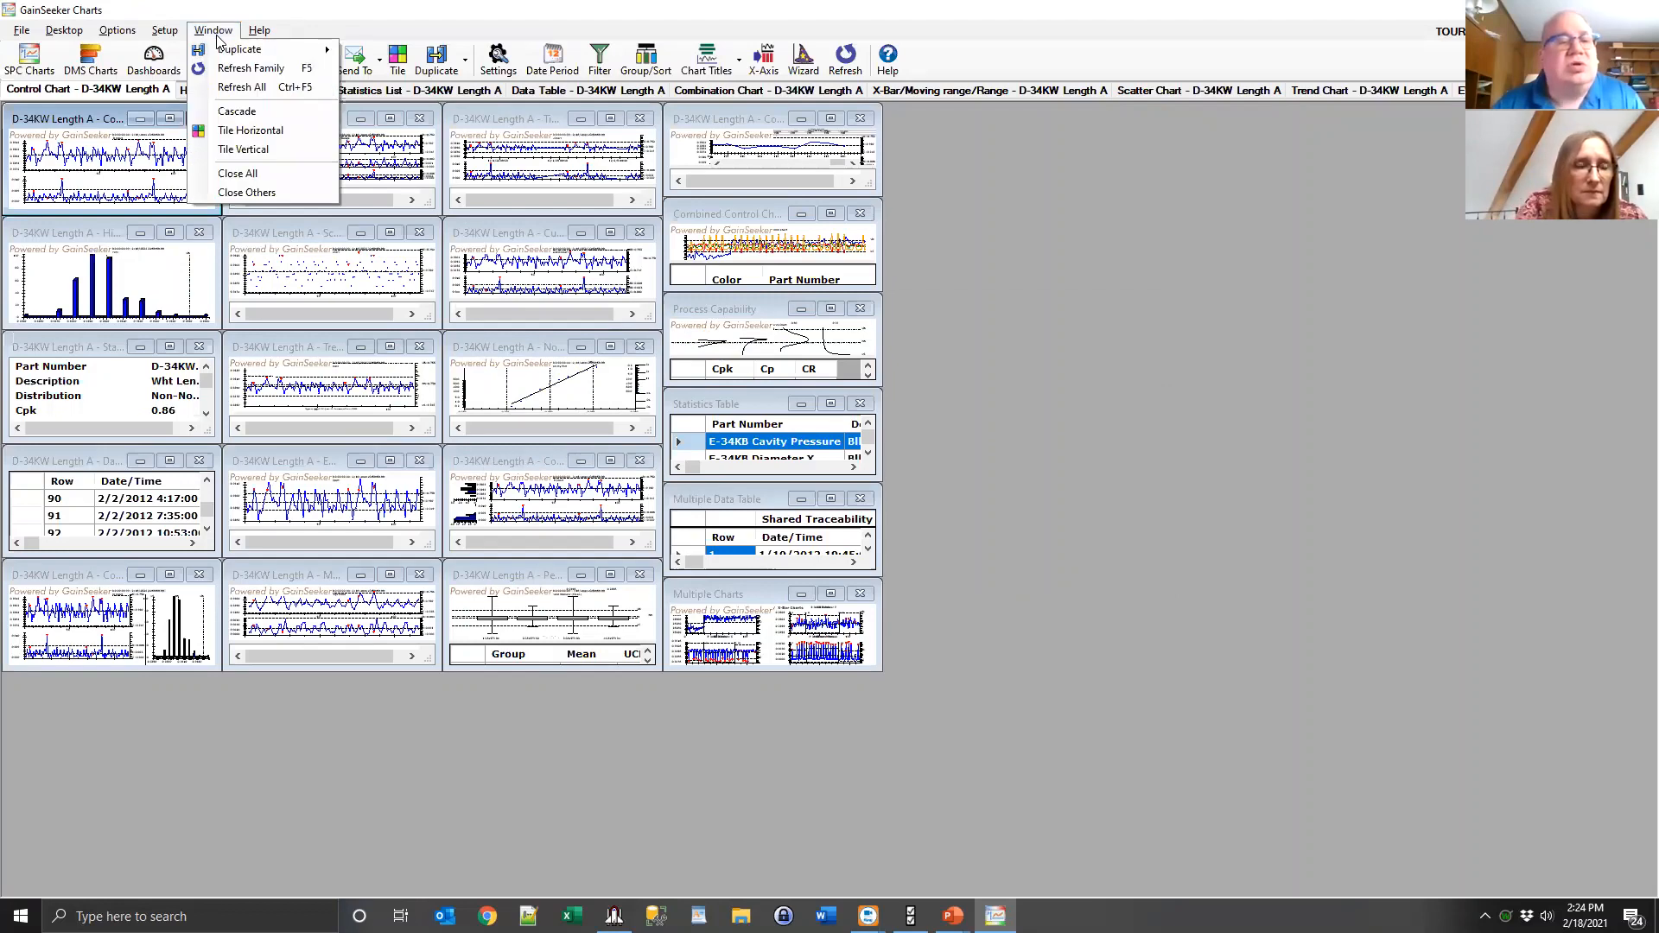
mouse_move(172, 34)
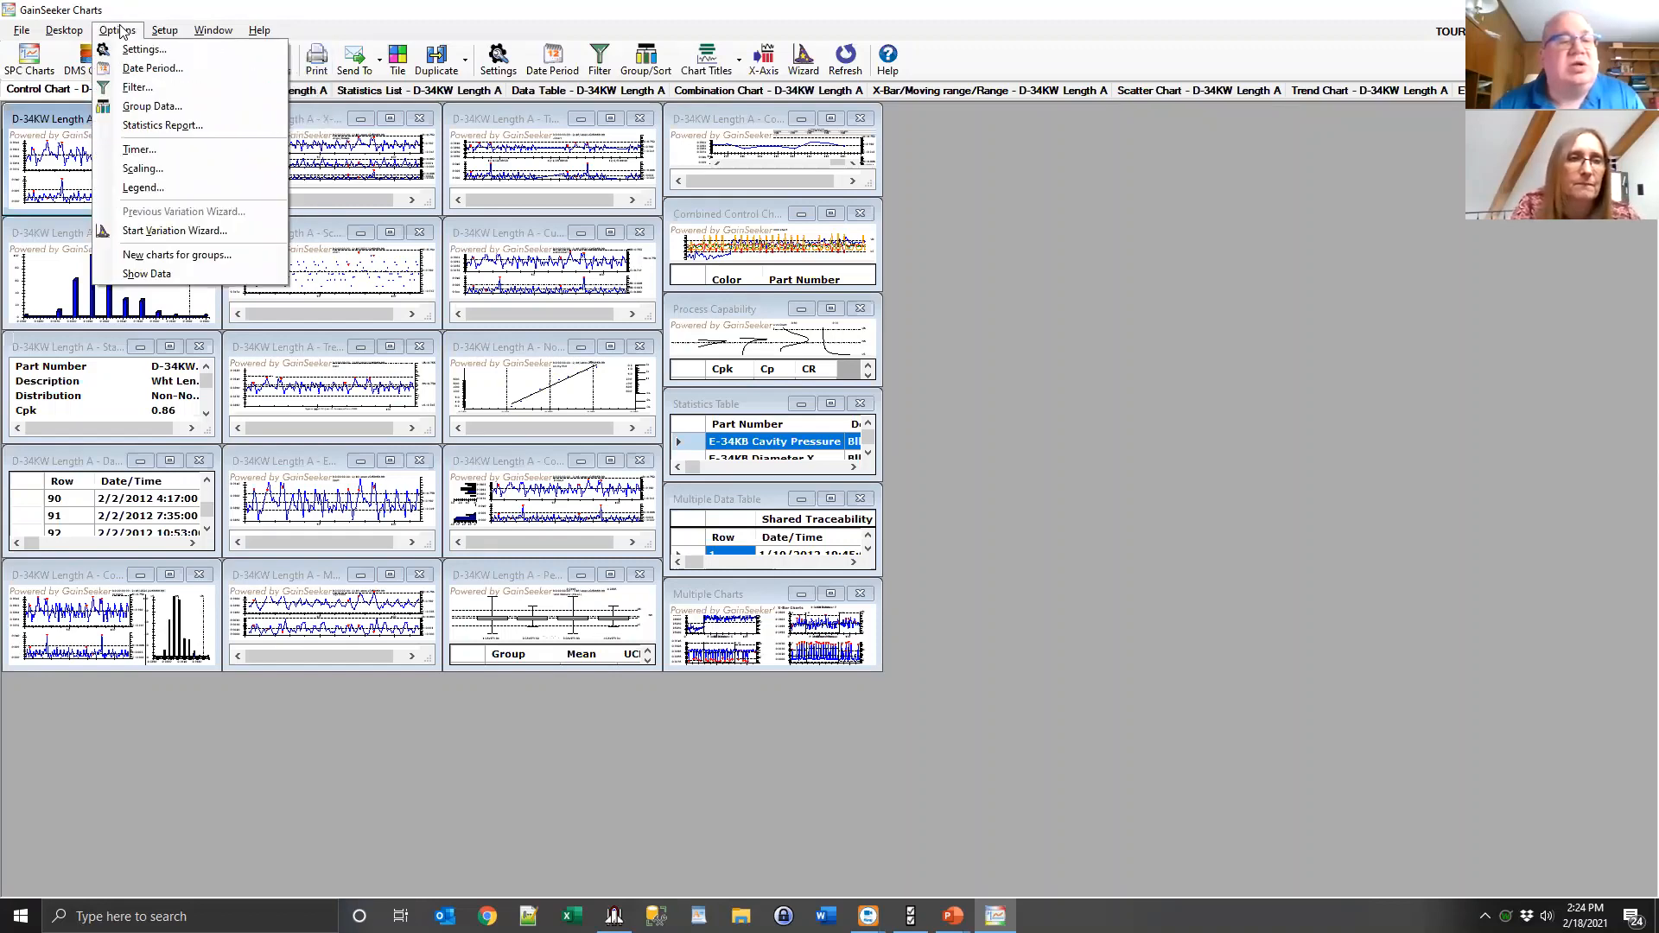
mouse_move(72, 33)
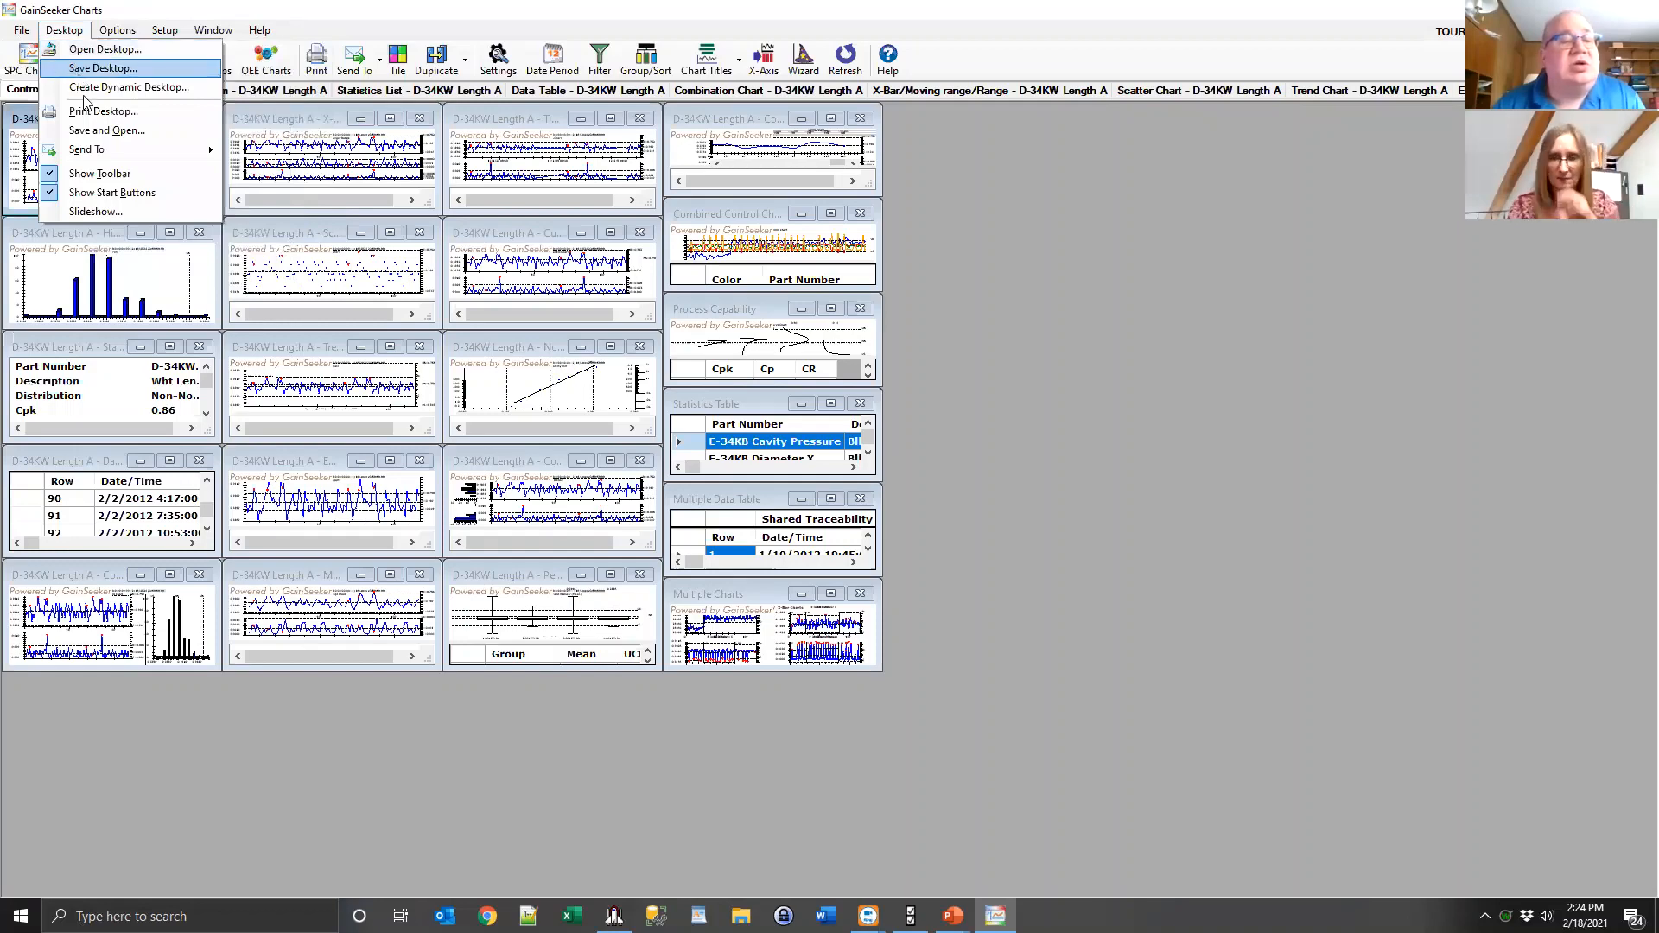
click(110, 212)
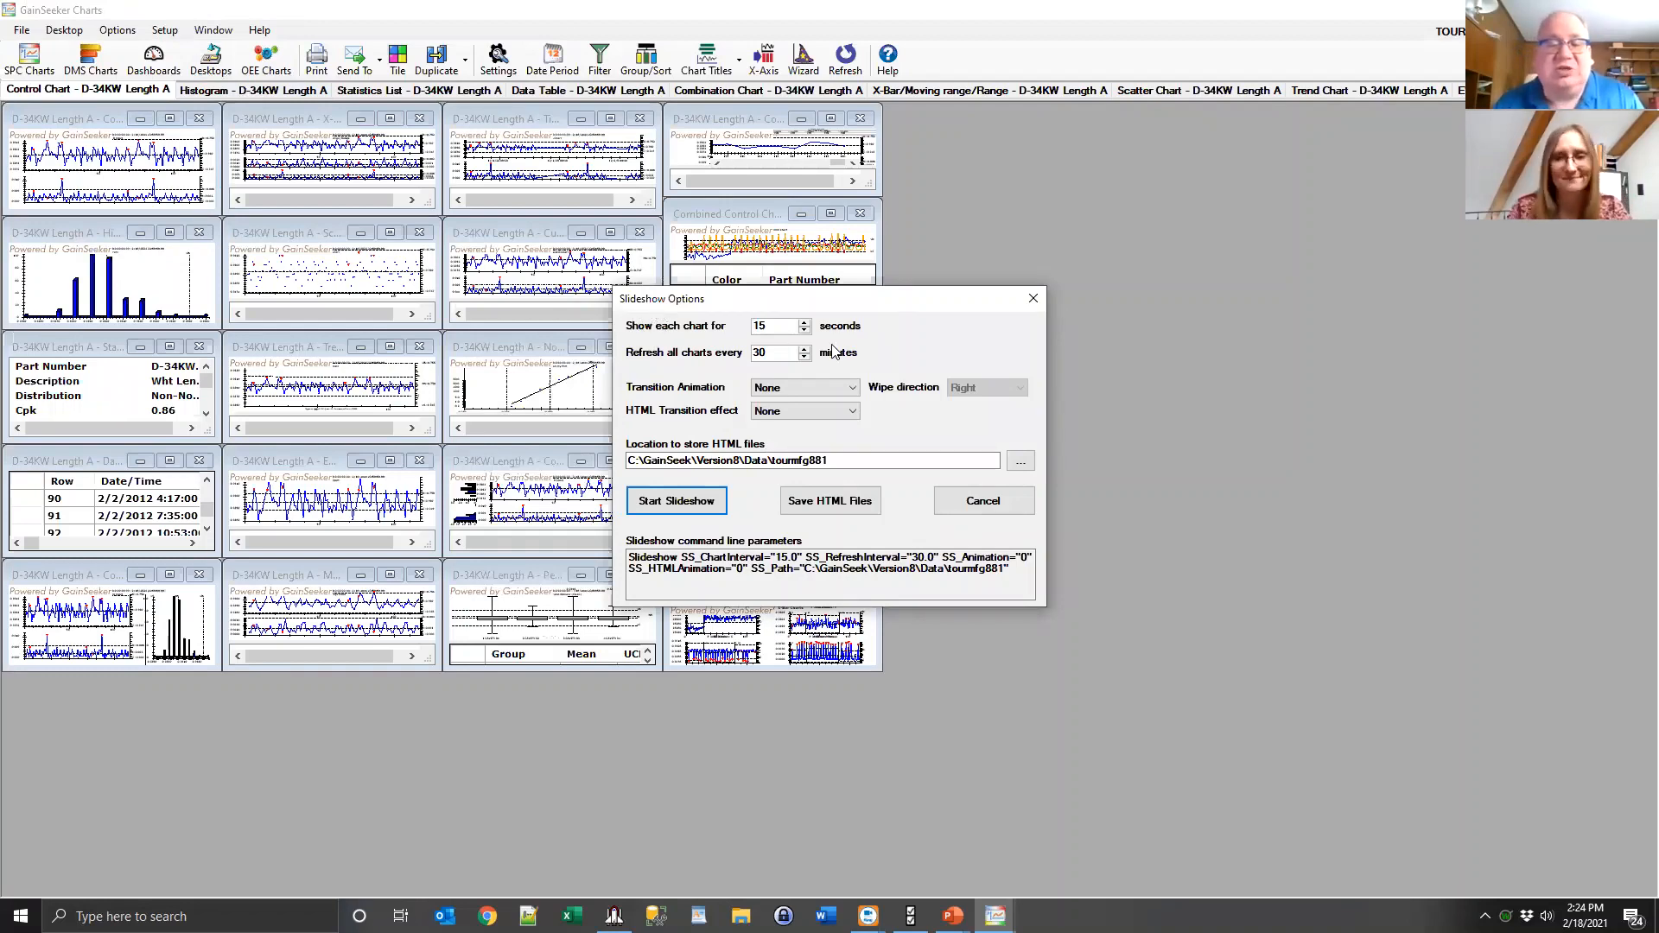
drag(777, 329, 742, 330)
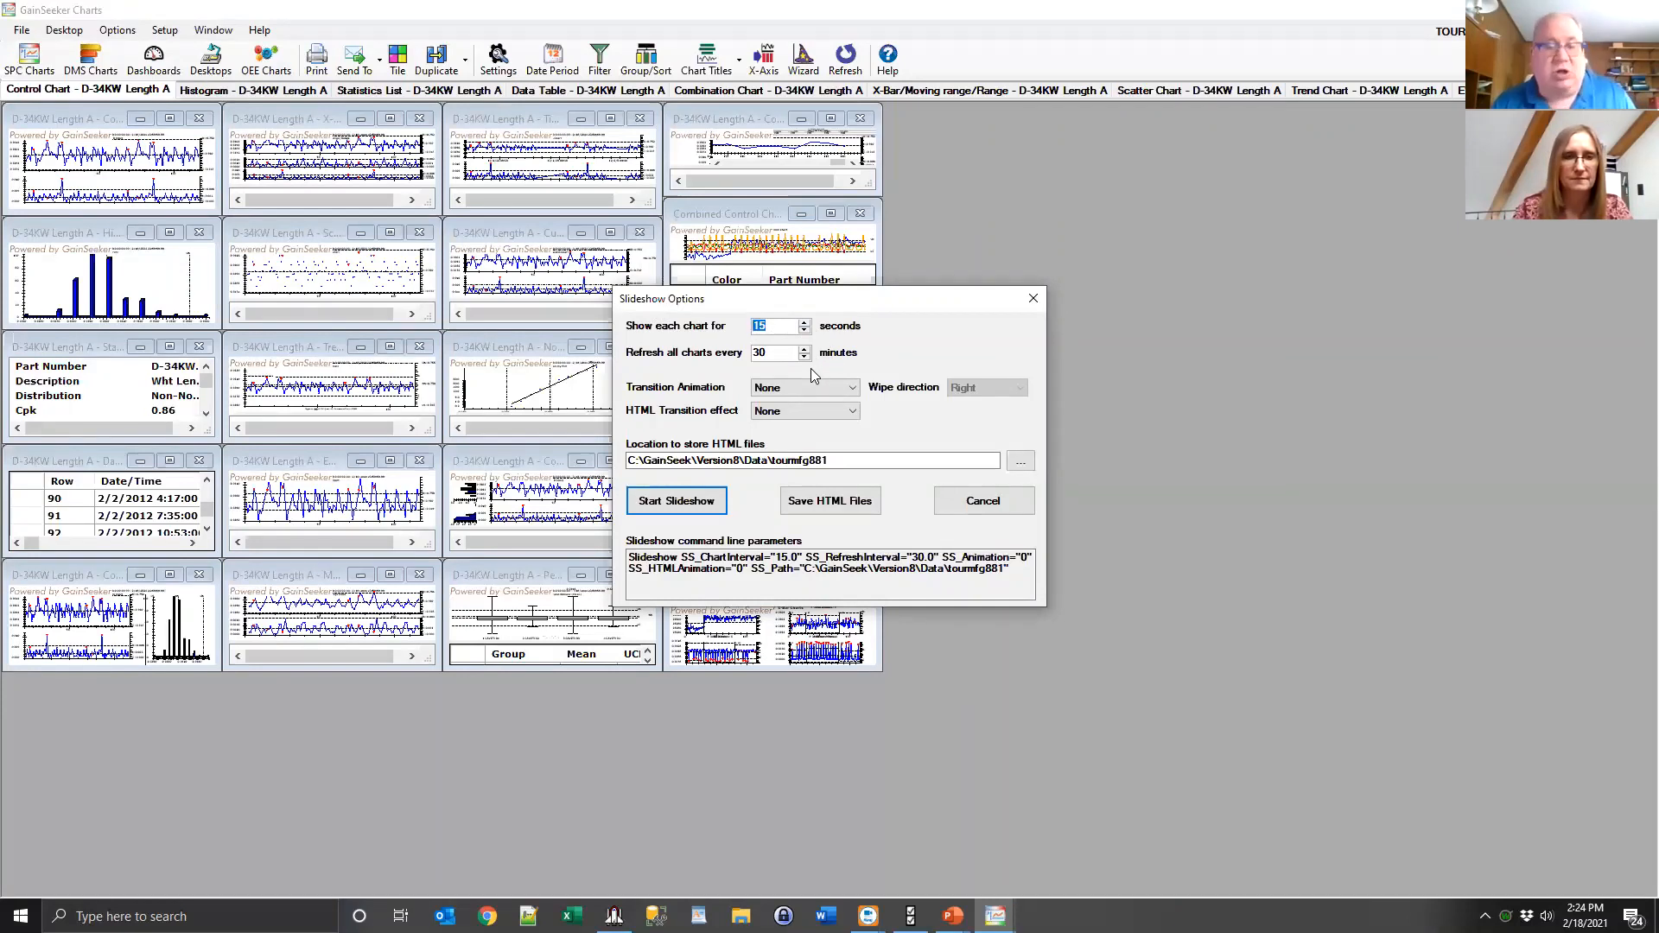
text(3)
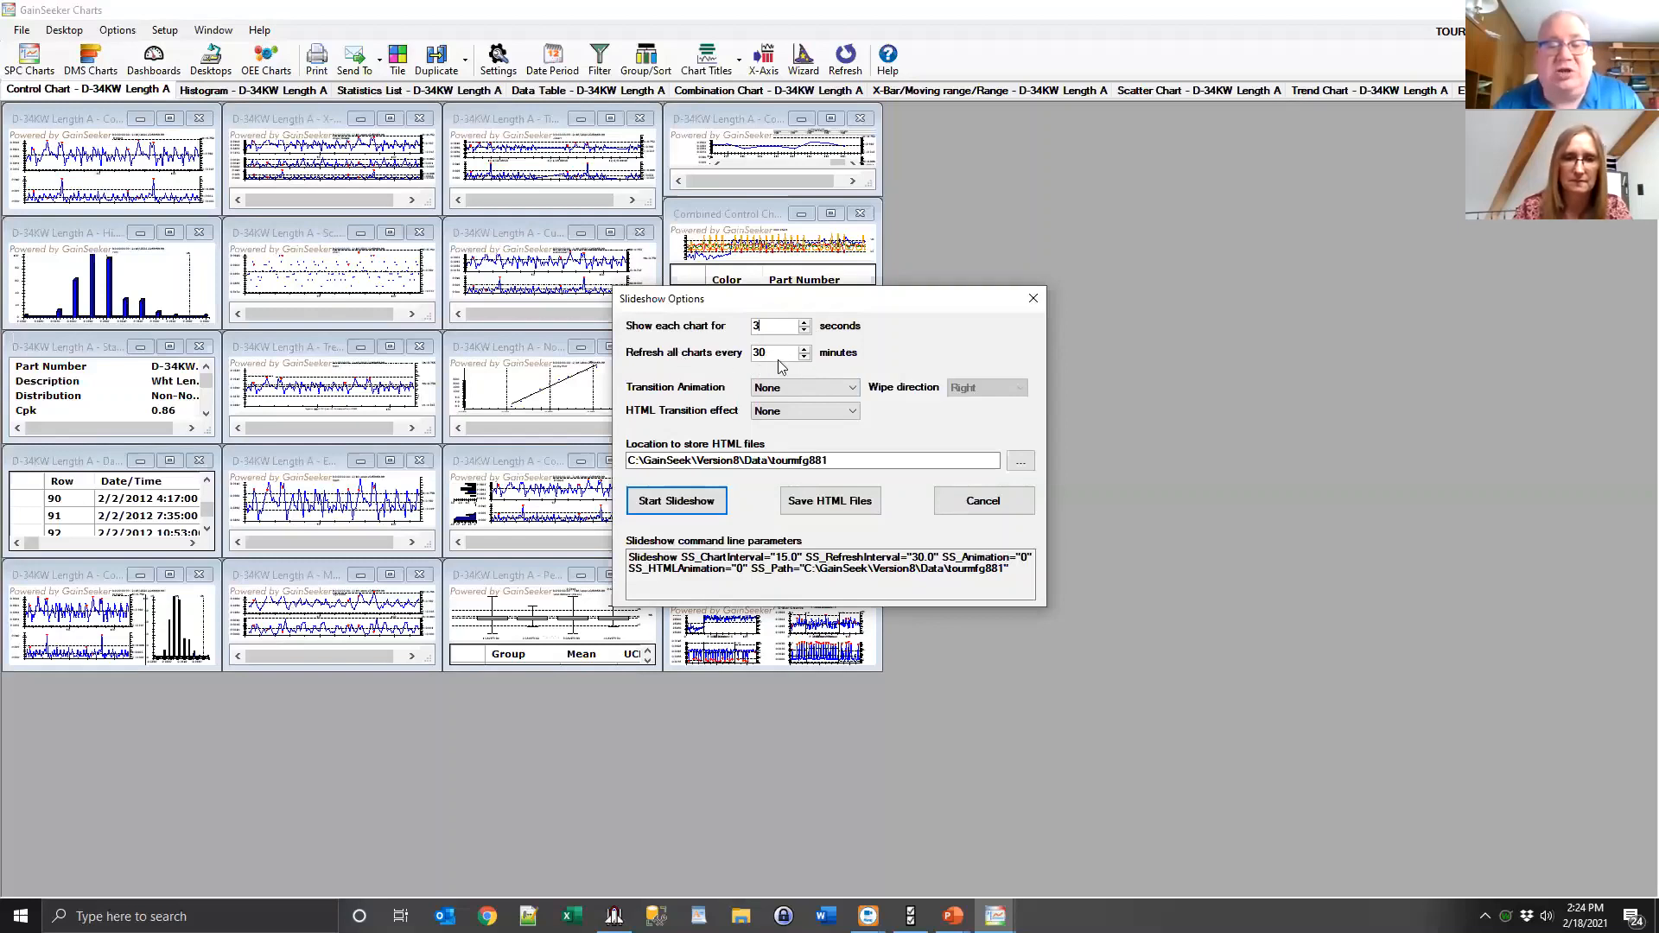
Set the slideshow's transition animation to Wipe, and run the chart slideshow before exiting it.
click(780, 390)
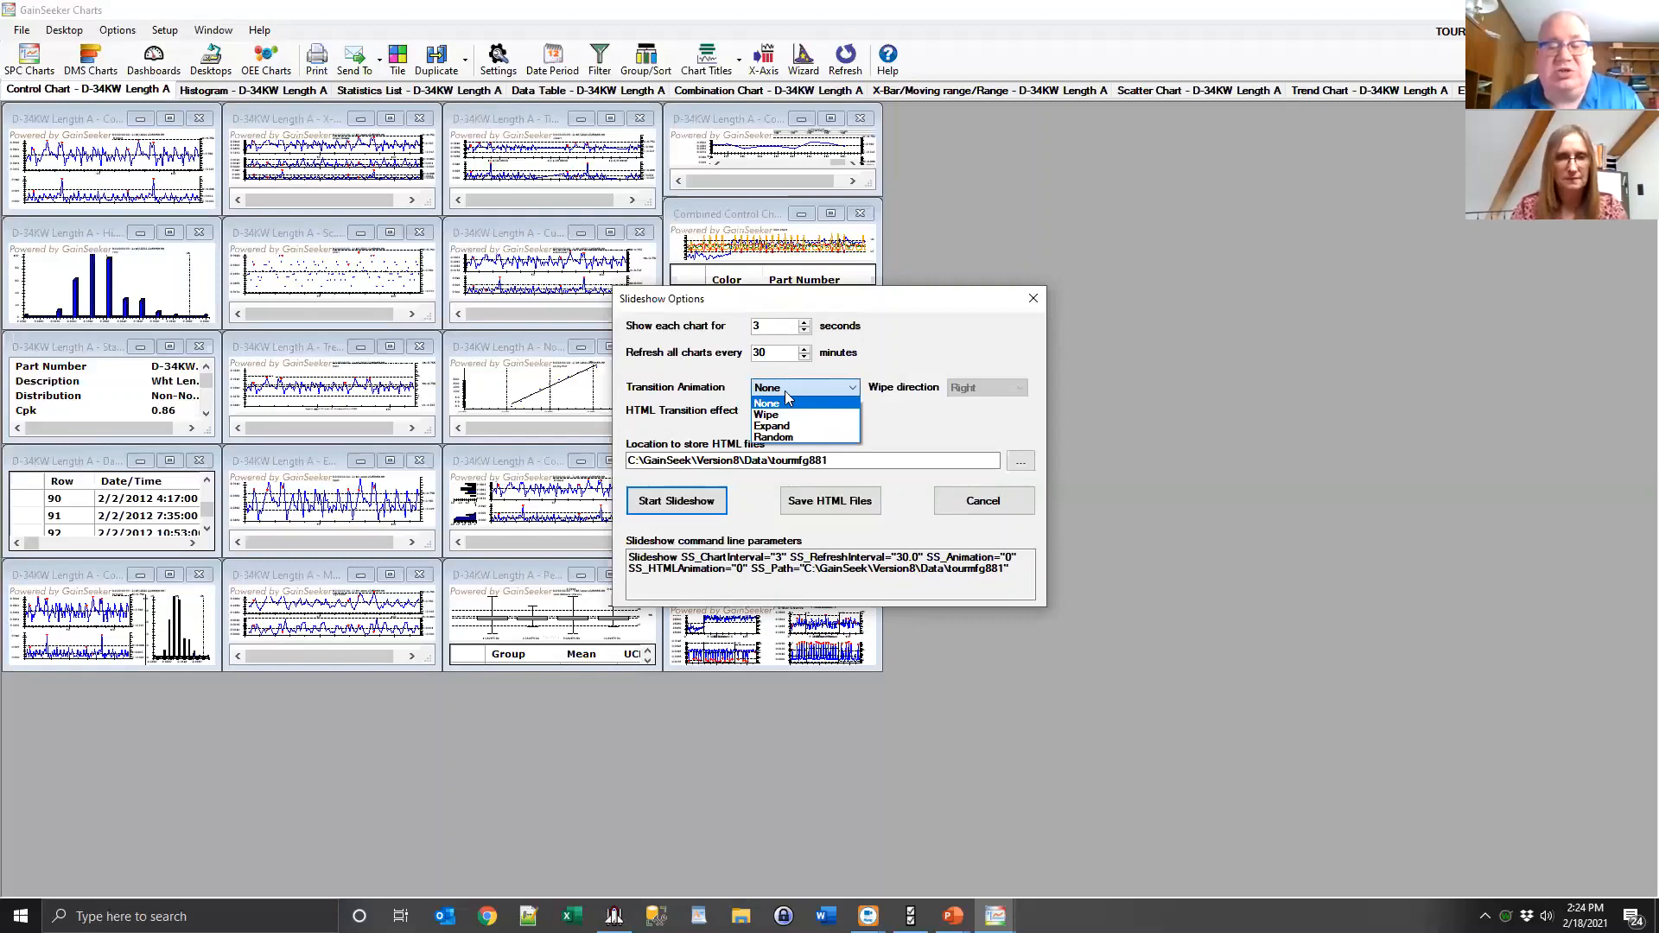
click(788, 417)
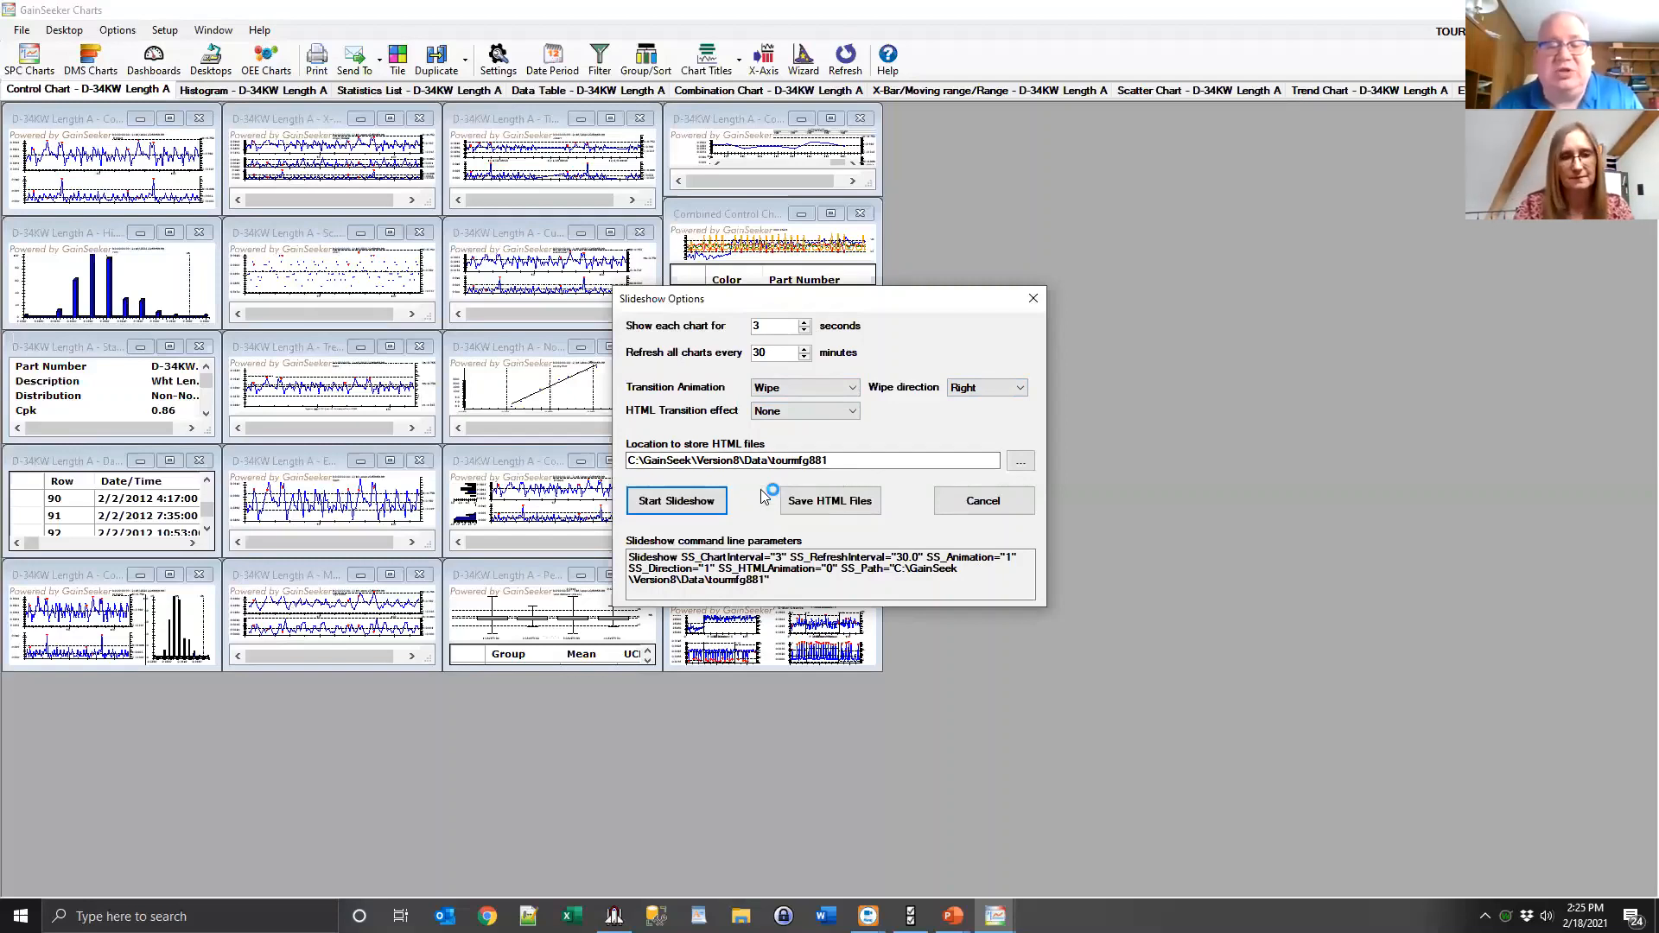
click(691, 503)
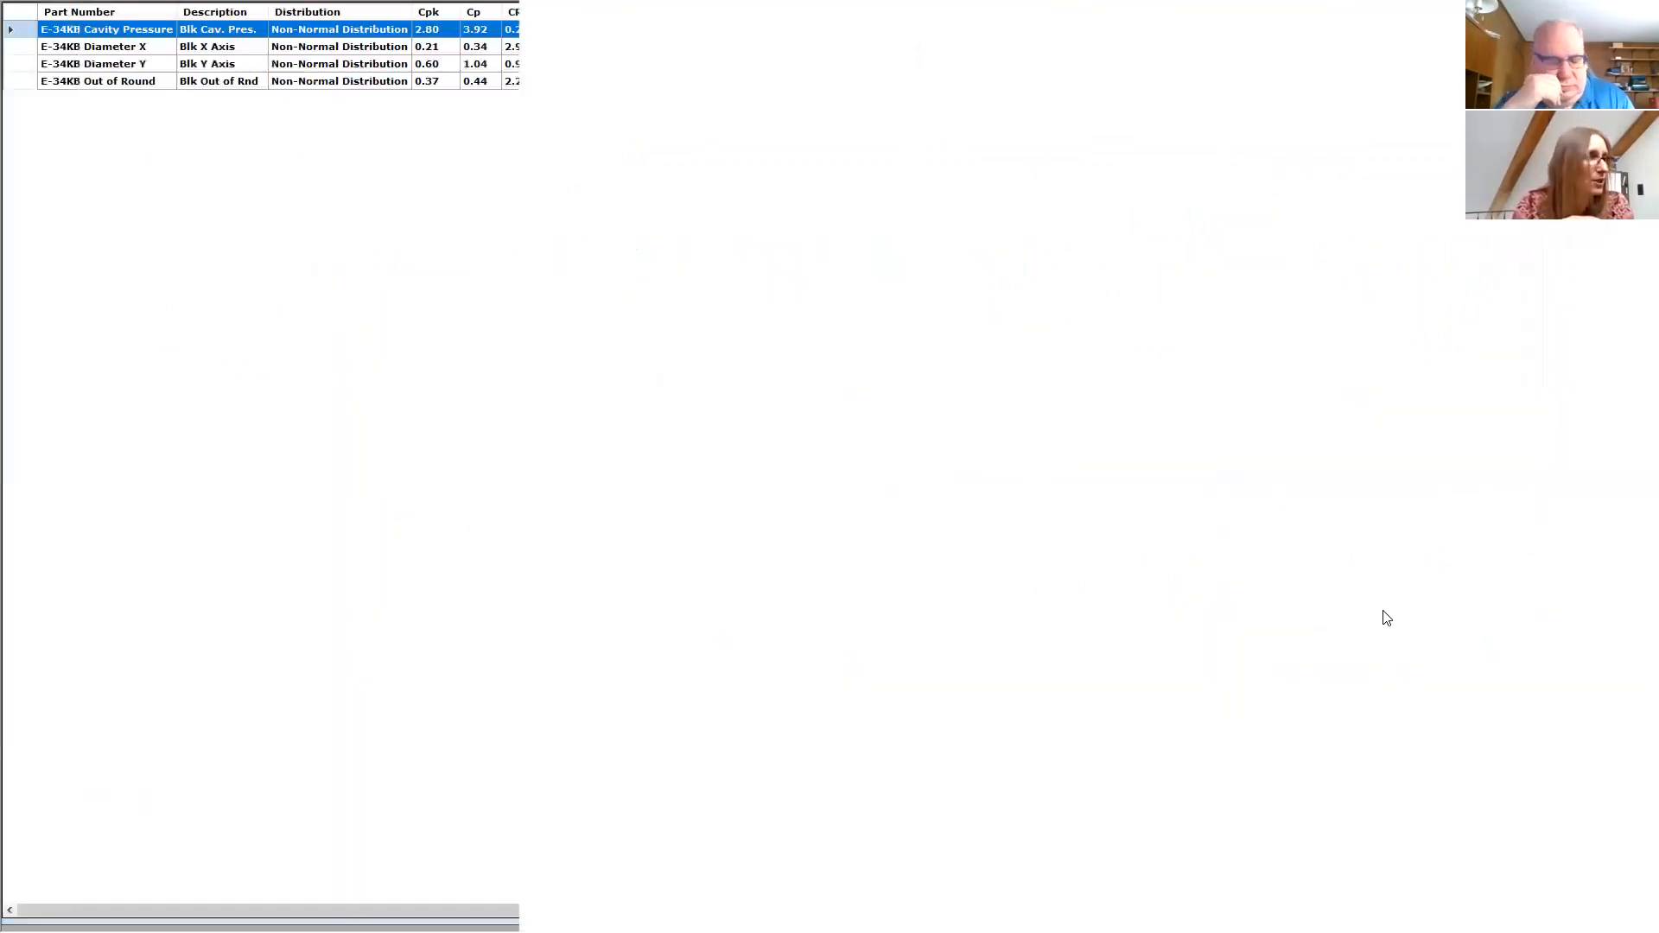
key(Escape)
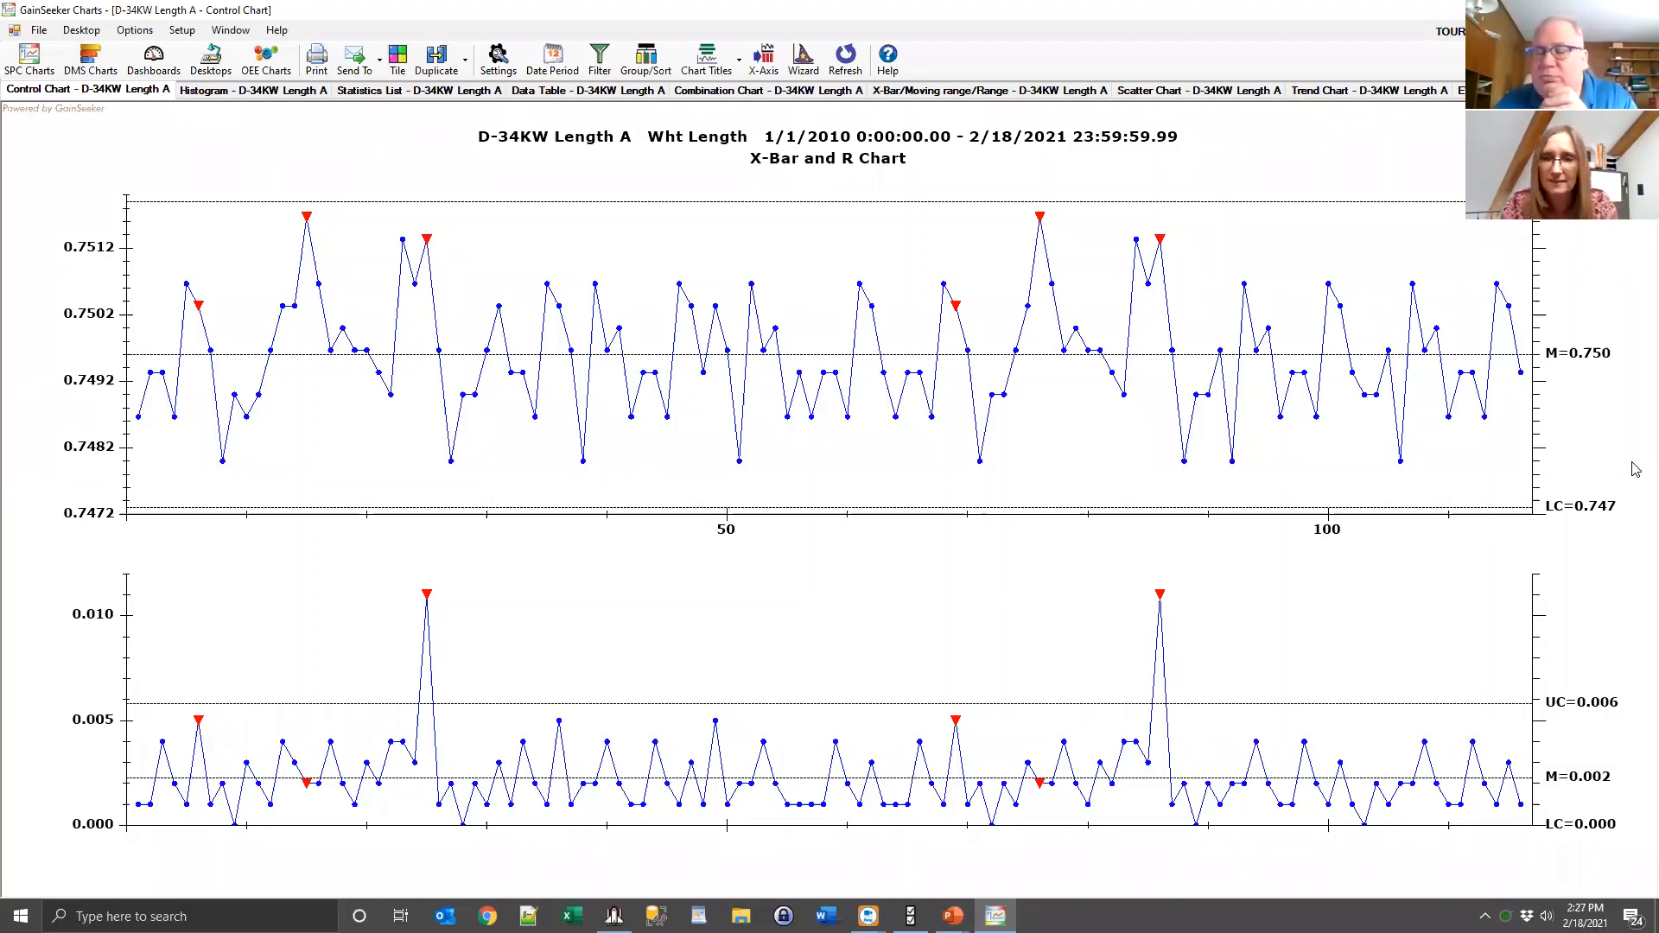
Switch to the PowerPoint slide show, and advance it to the "Thanks for joining us!" slide.
key(alt+Tab)
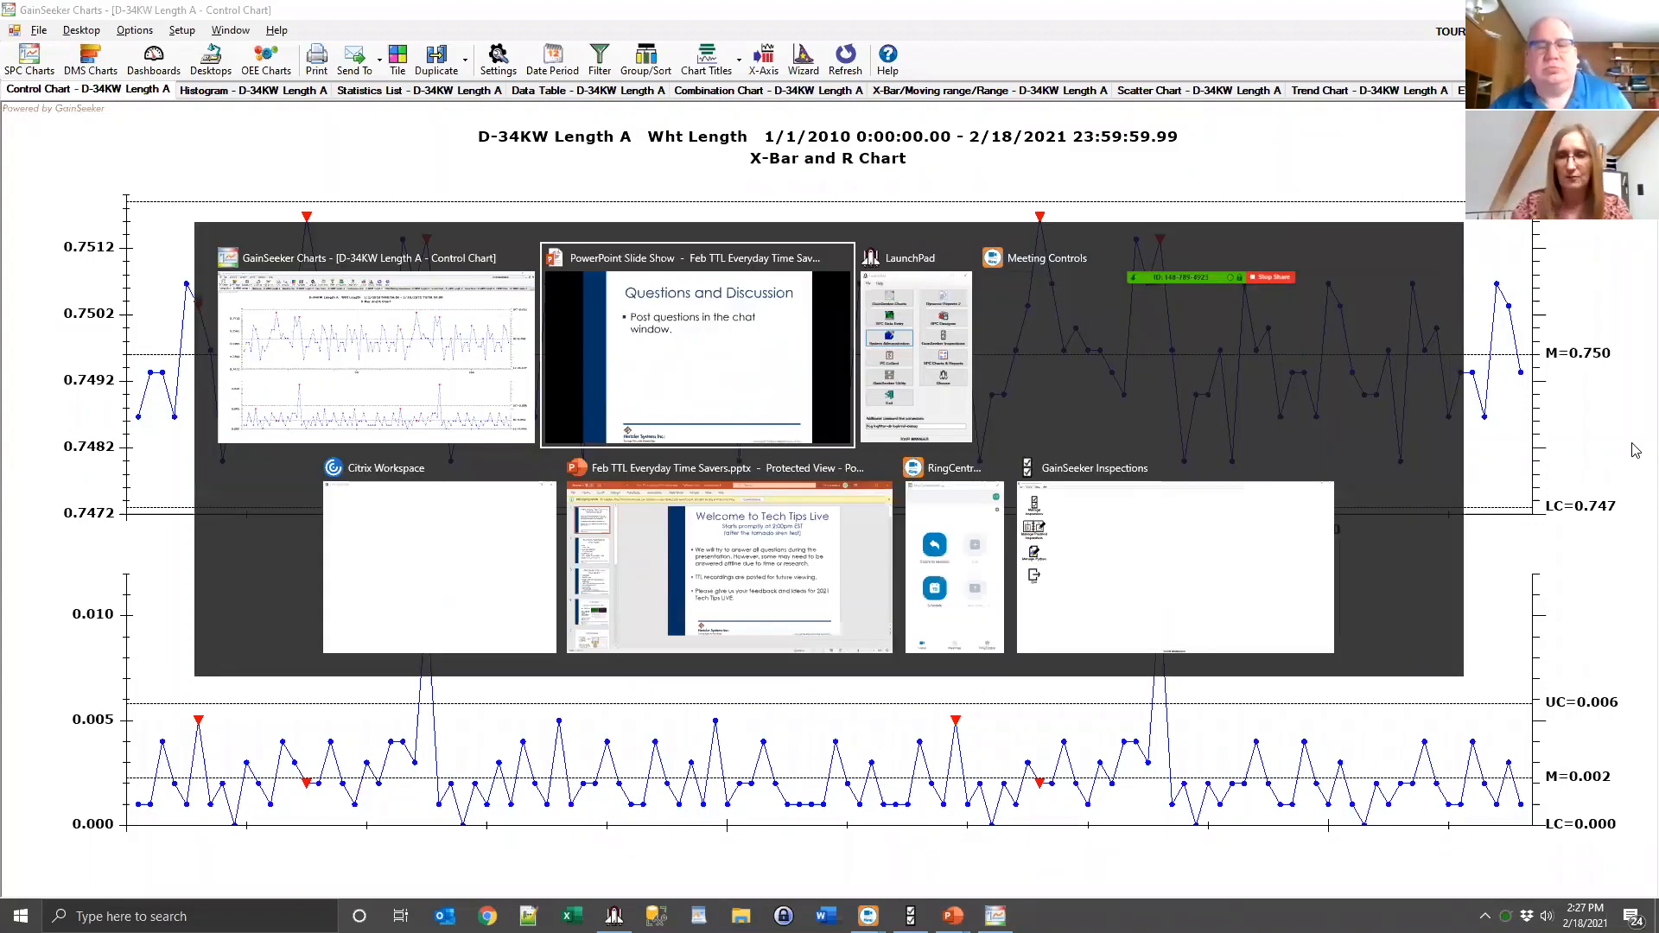
key(Right)
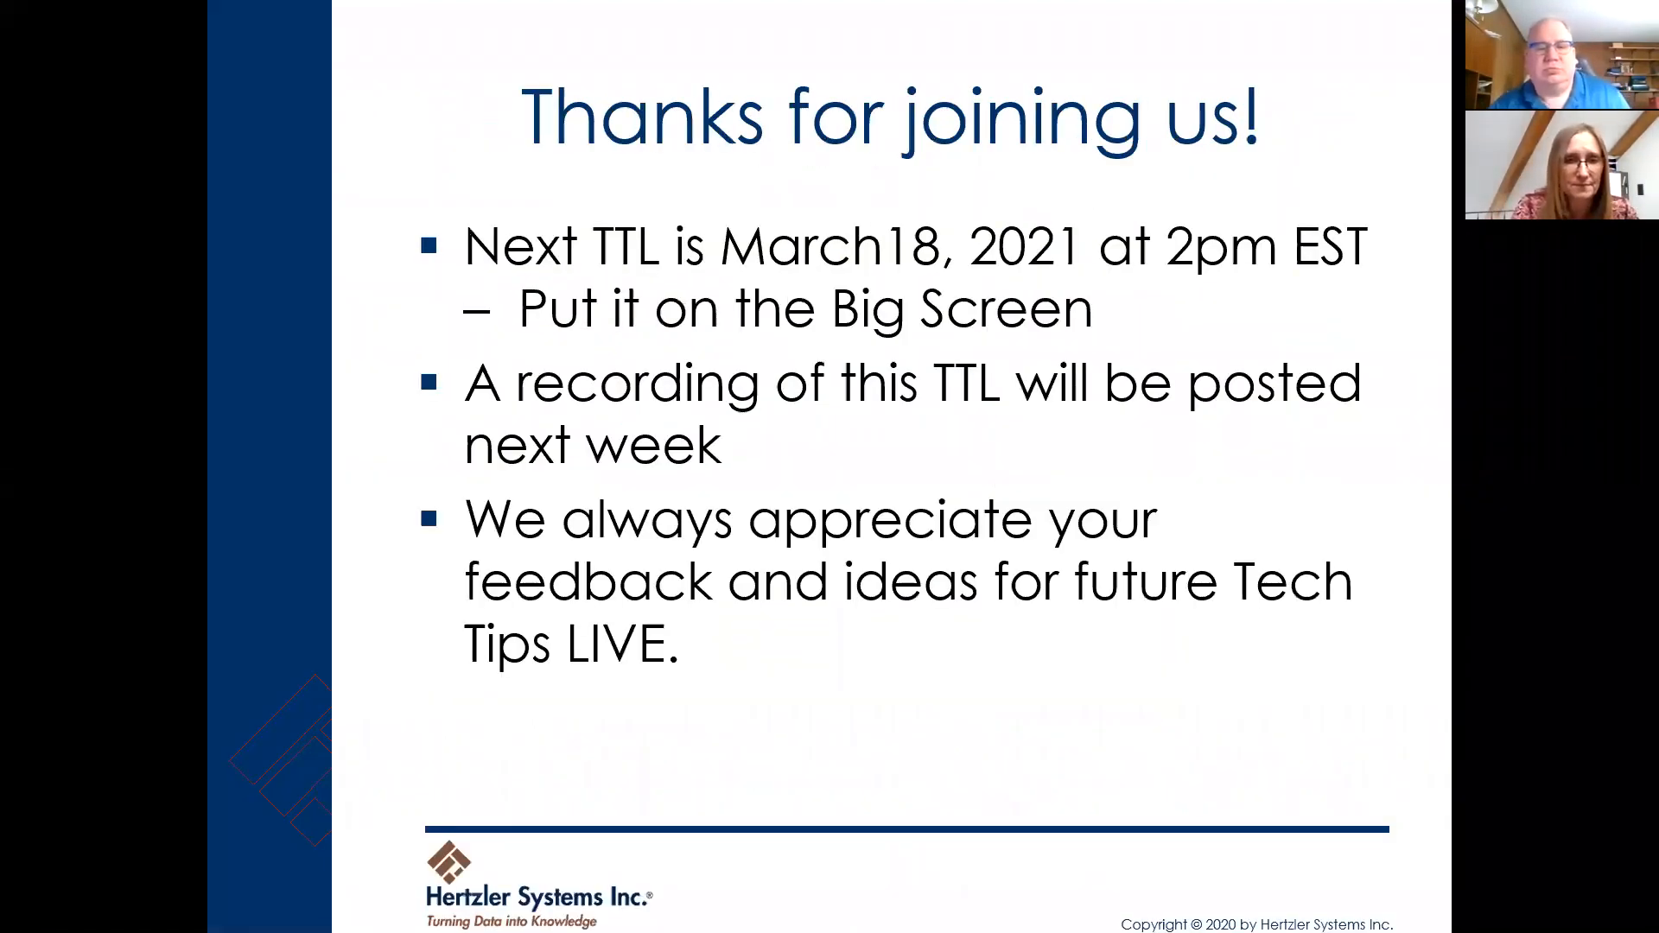